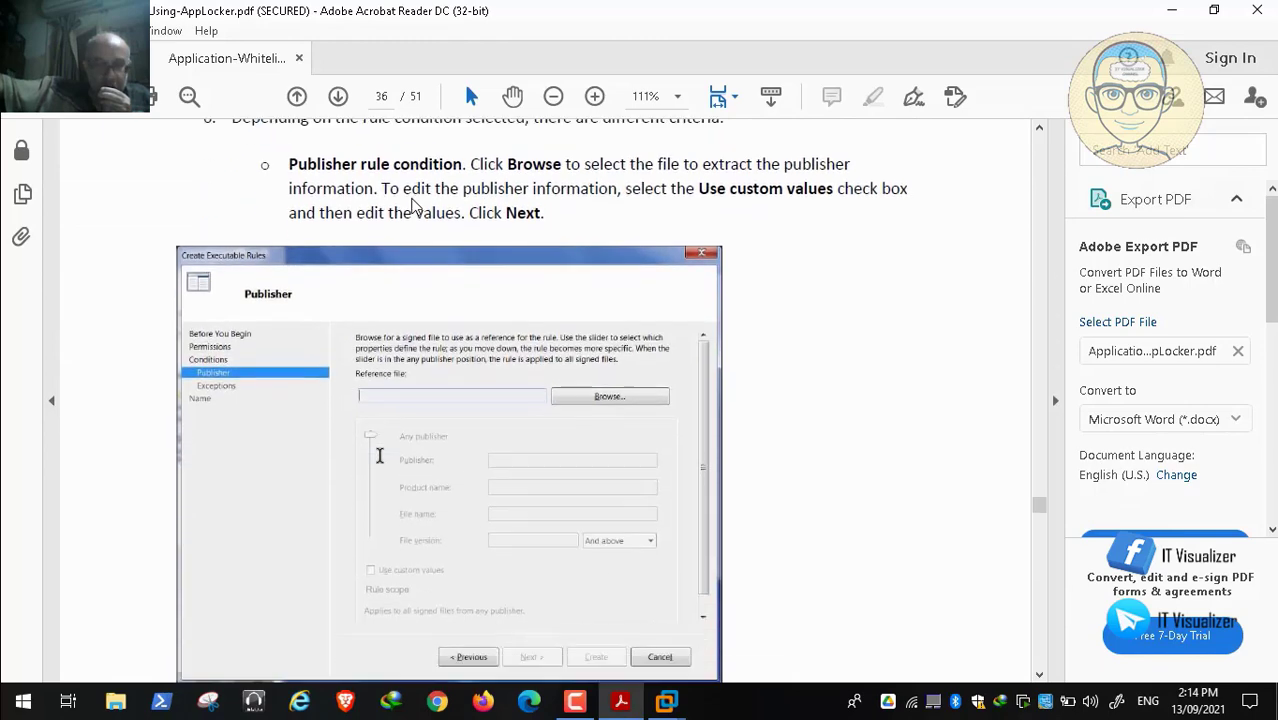
Read the guide's AppLocker script and custom view list on pages 48–49, then return to the VM
scroll(416, 206, down, 20)
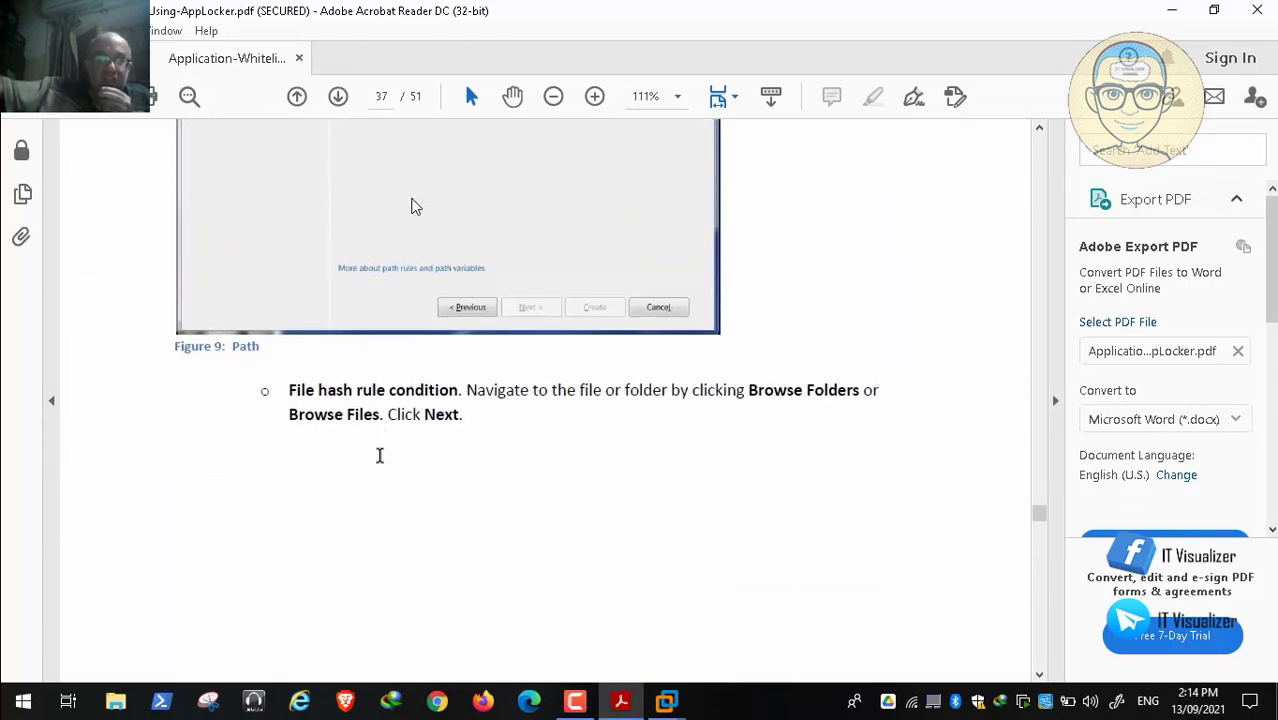
scroll(416, 206, down, 15)
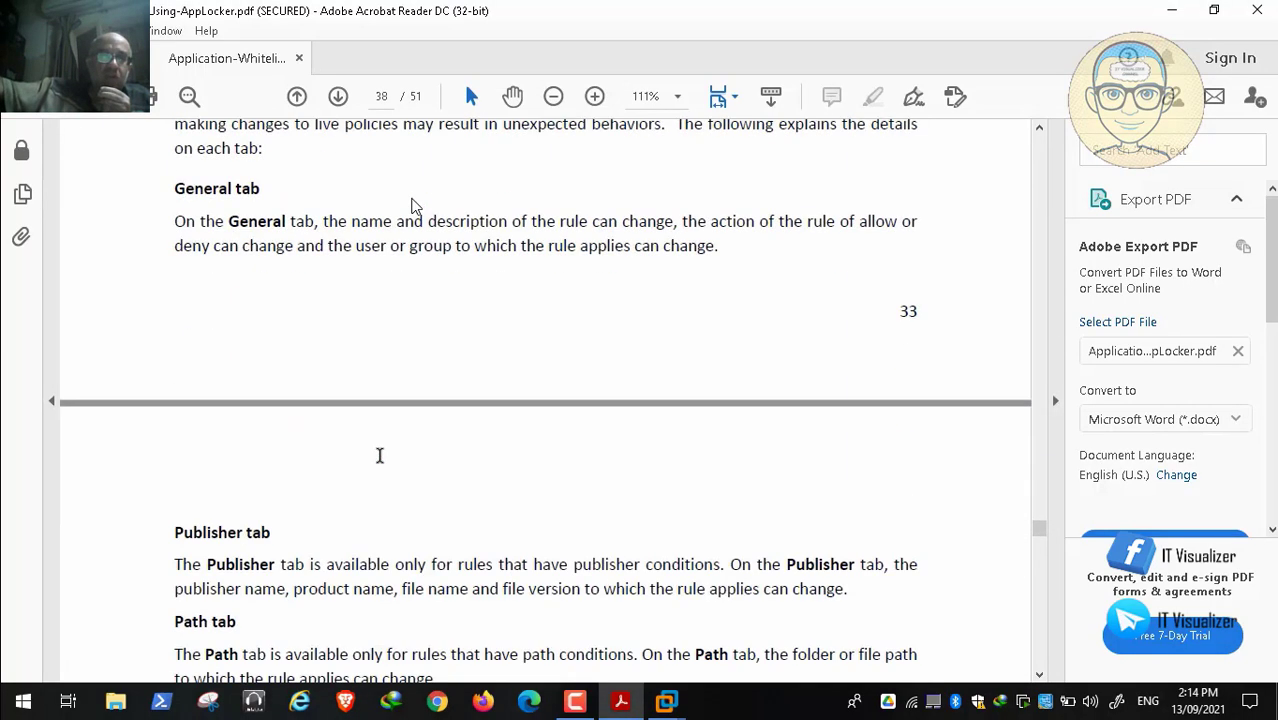
scroll(416, 206, down, 20)
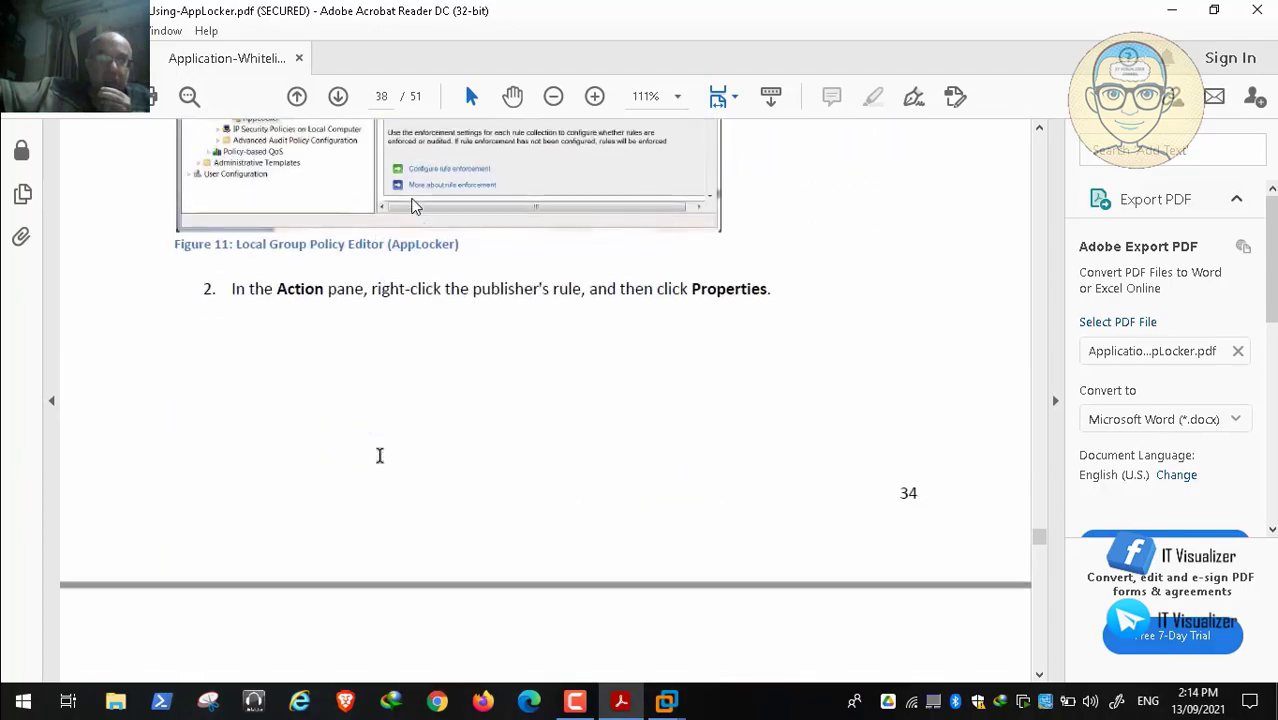
scroll(416, 206, down, 20)
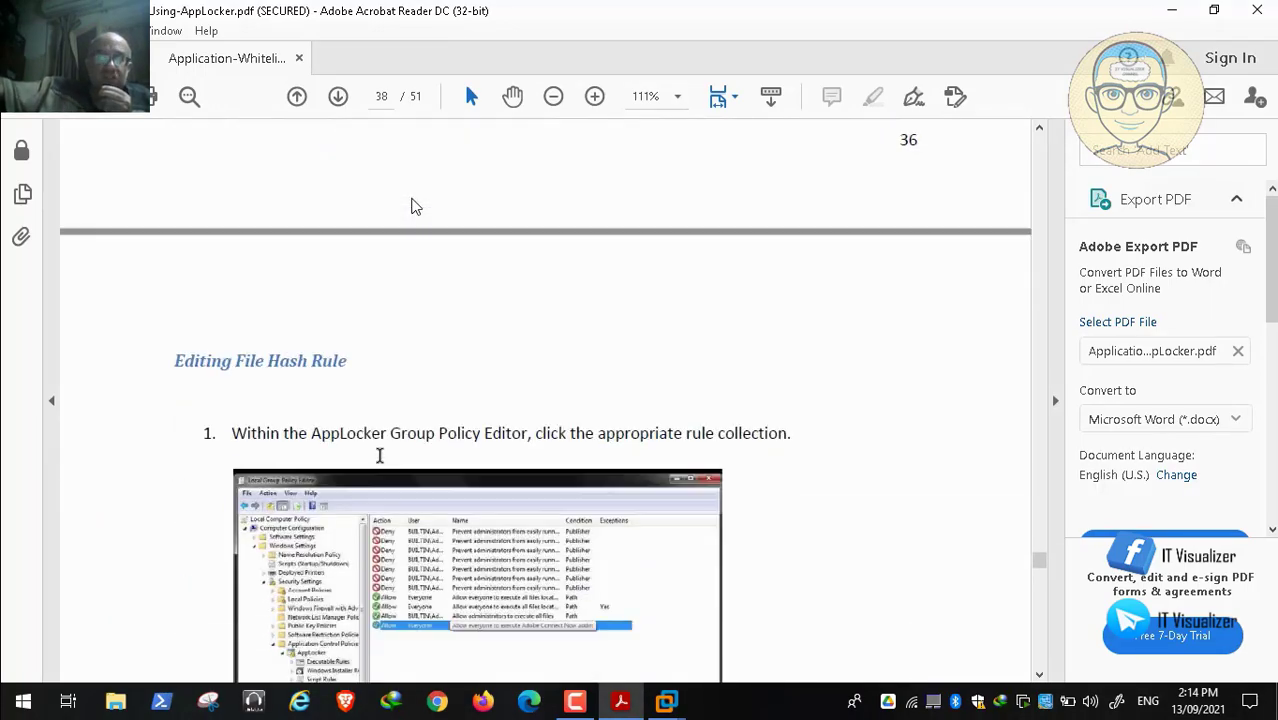
scroll(416, 206, down, 20)
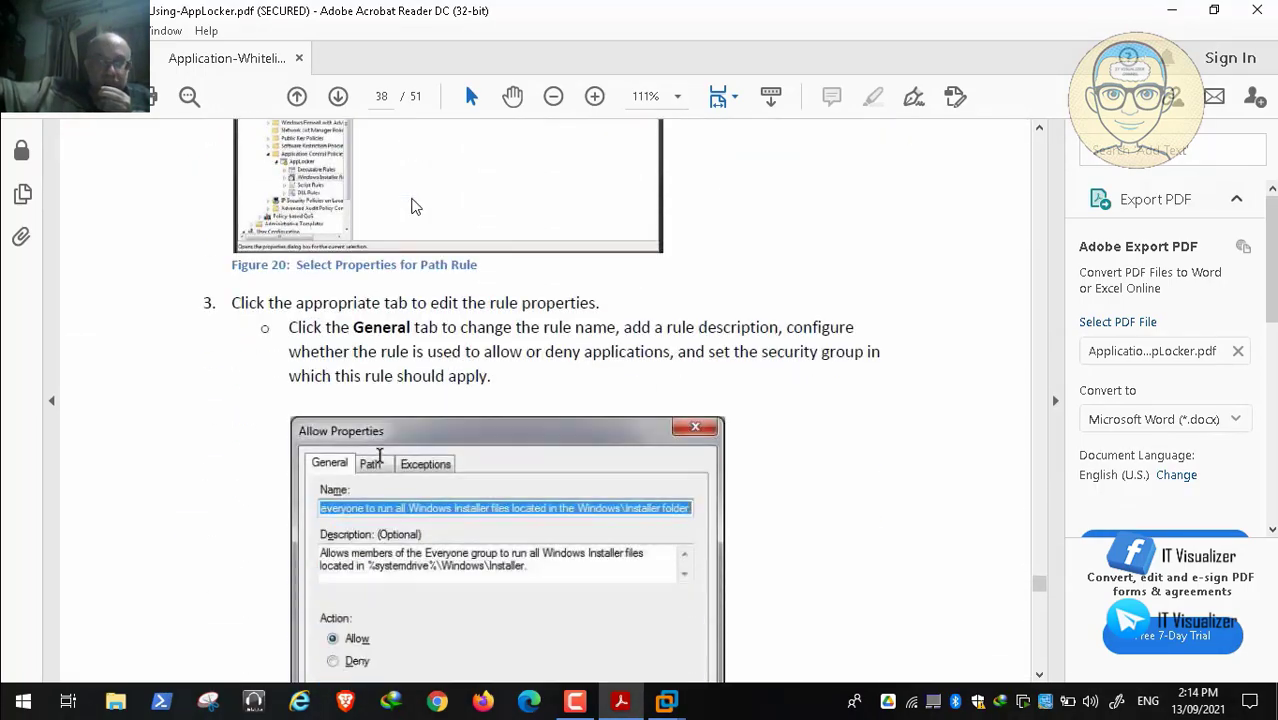
scroll(416, 206, down, 6)
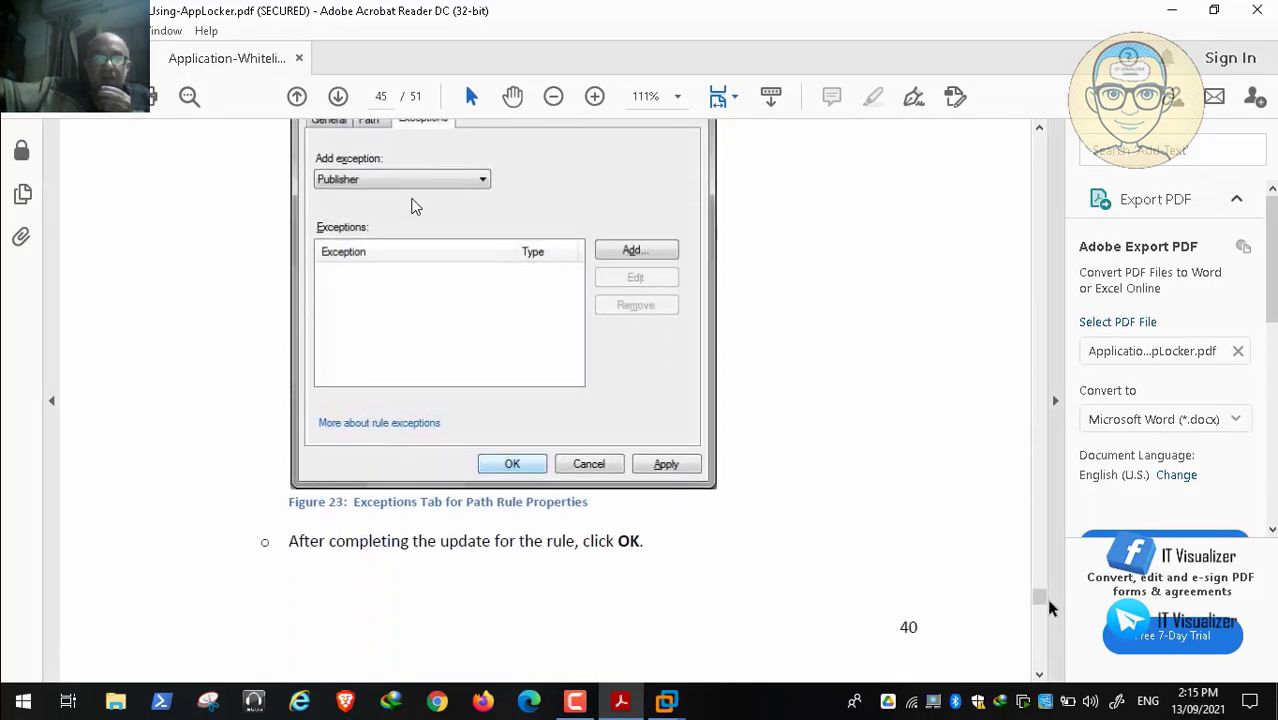
drag(1038, 598, 1040, 632)
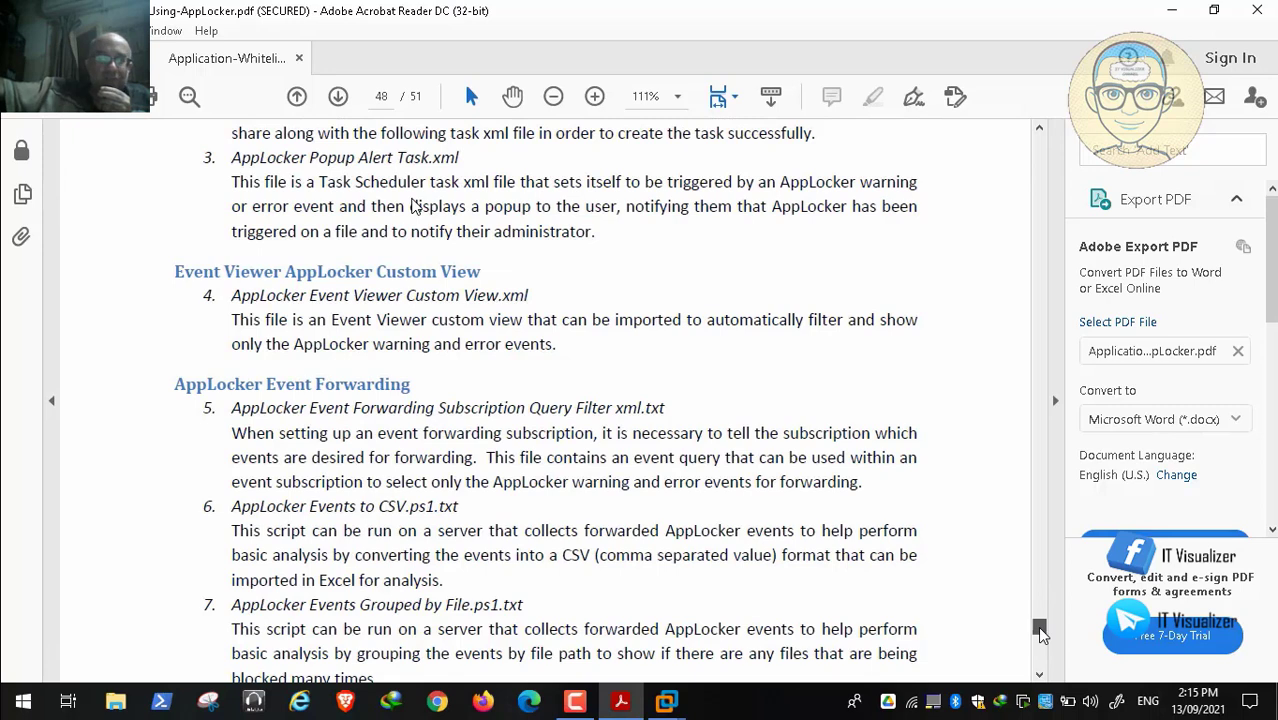
scroll(1040, 632, up, 4)
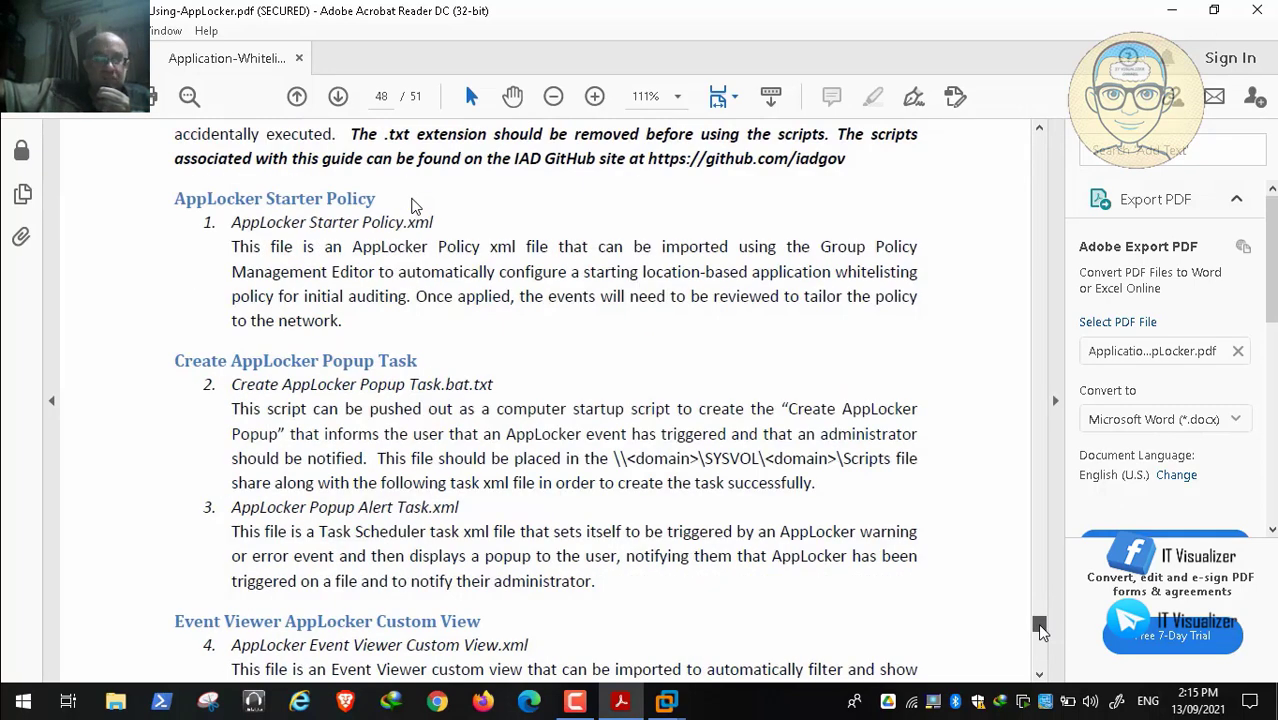
scroll(1040, 630, down, 2)
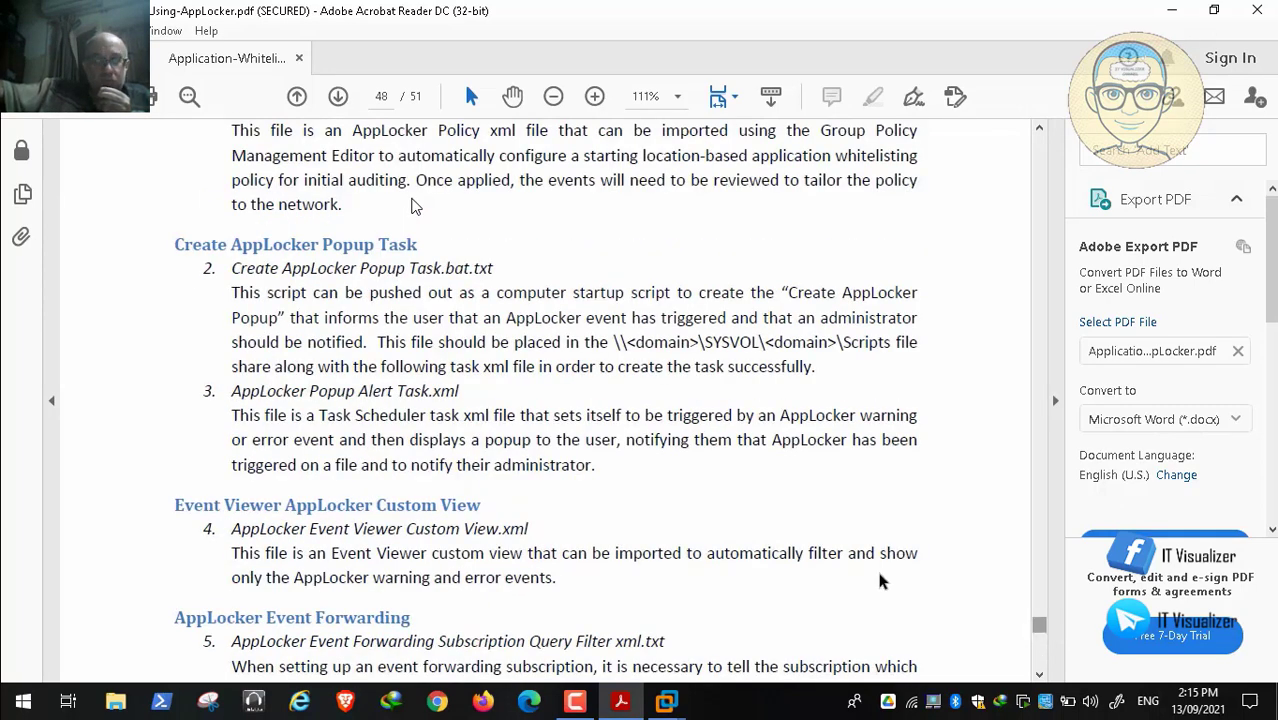
drag(1043, 630, 1043, 645)
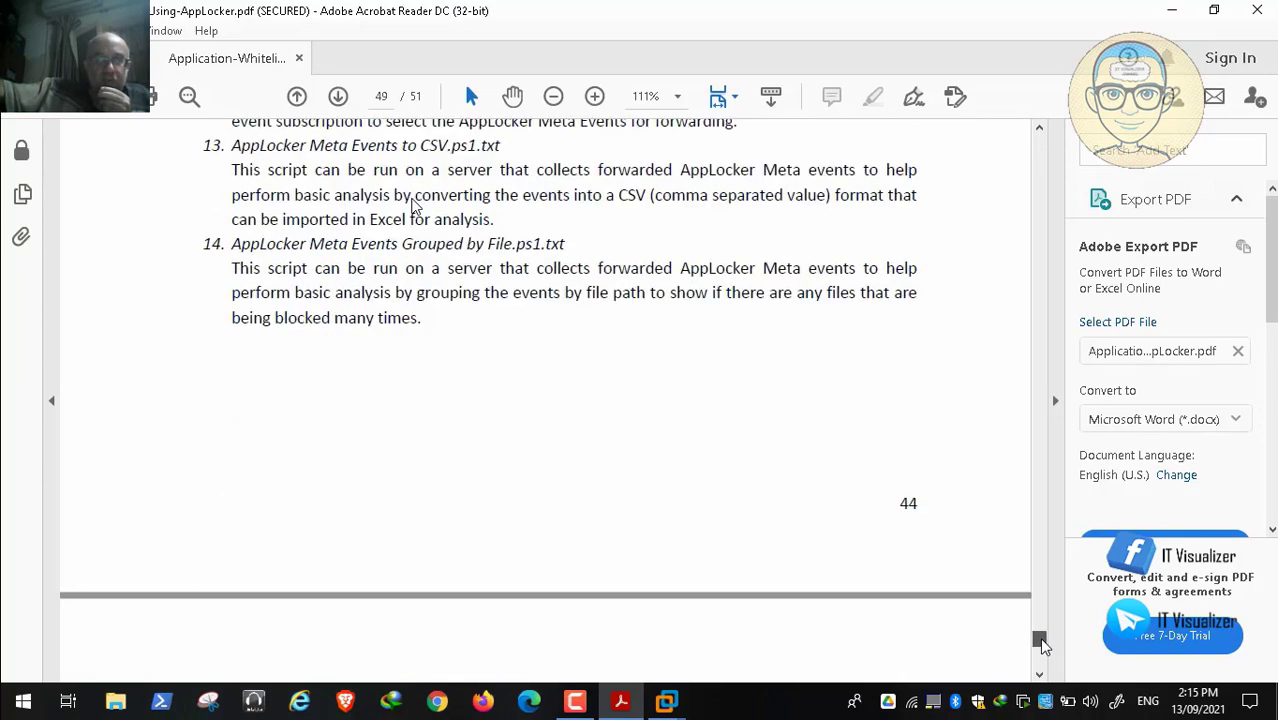
scroll(1040, 645, up, 6)
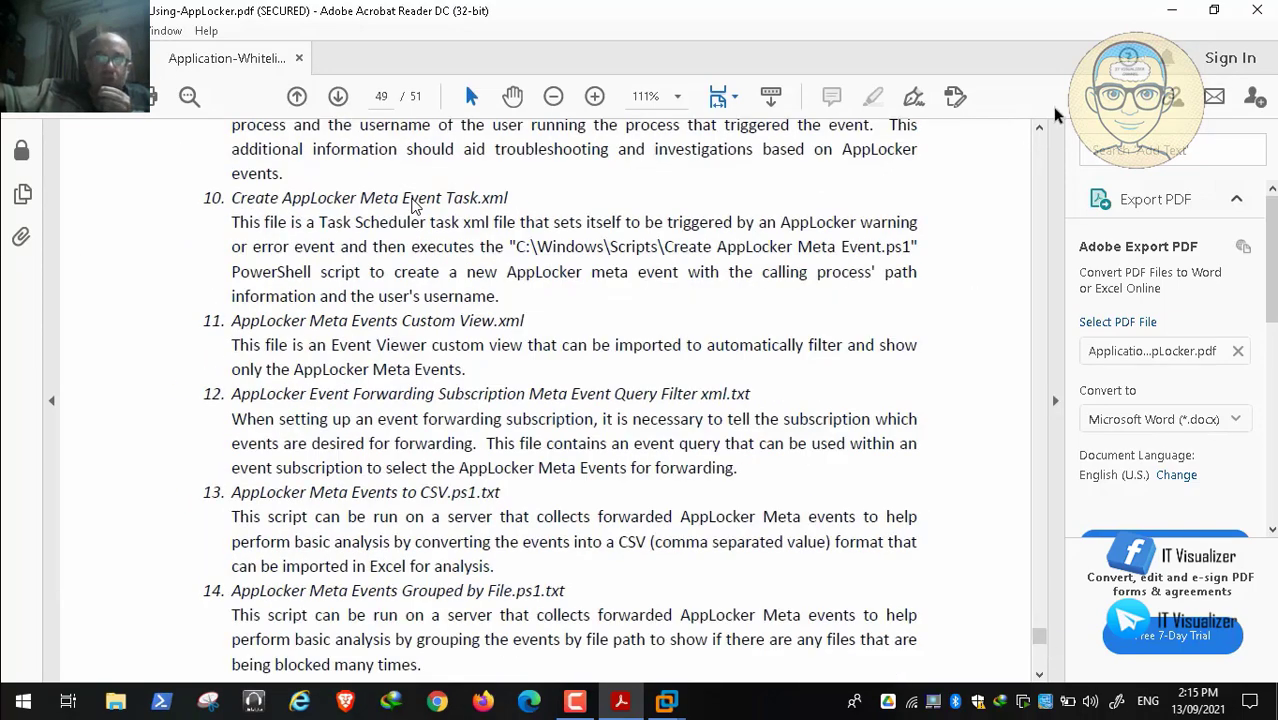
key(alt+Tab)
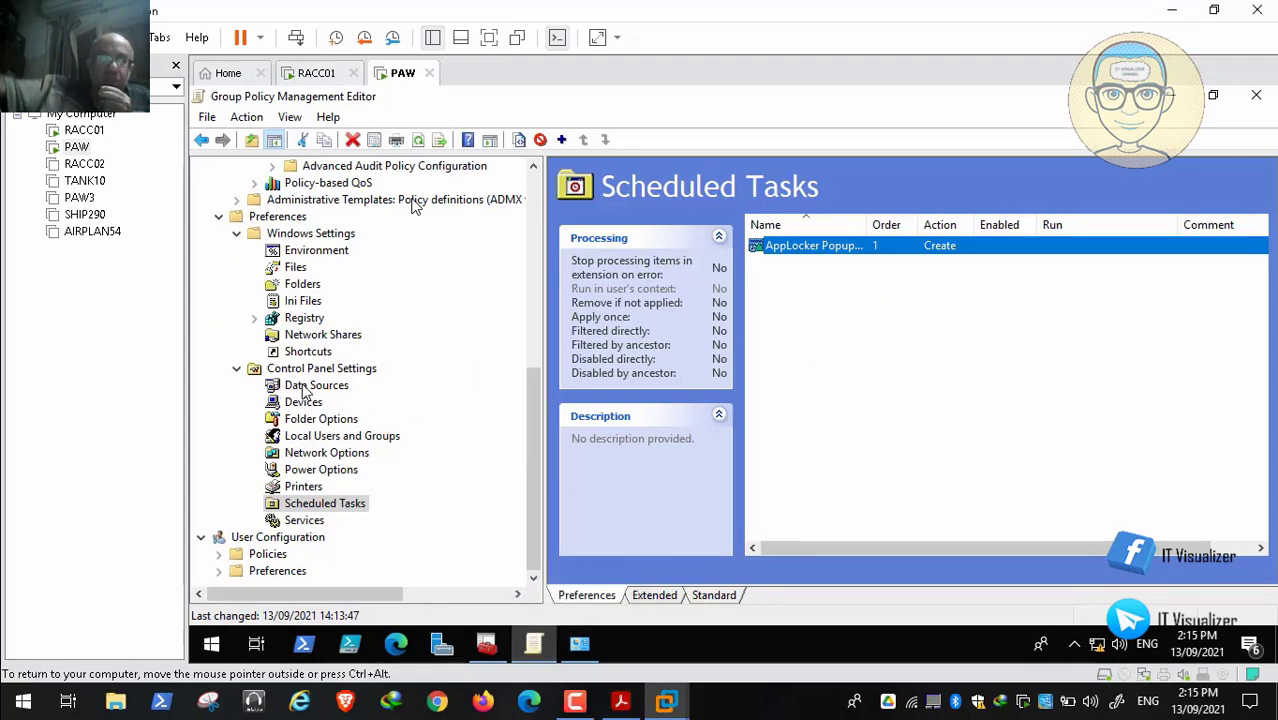
Add a new File item under Windows Settings > Files and review its Create, Replace, Update and Delete actions
click(294, 268)
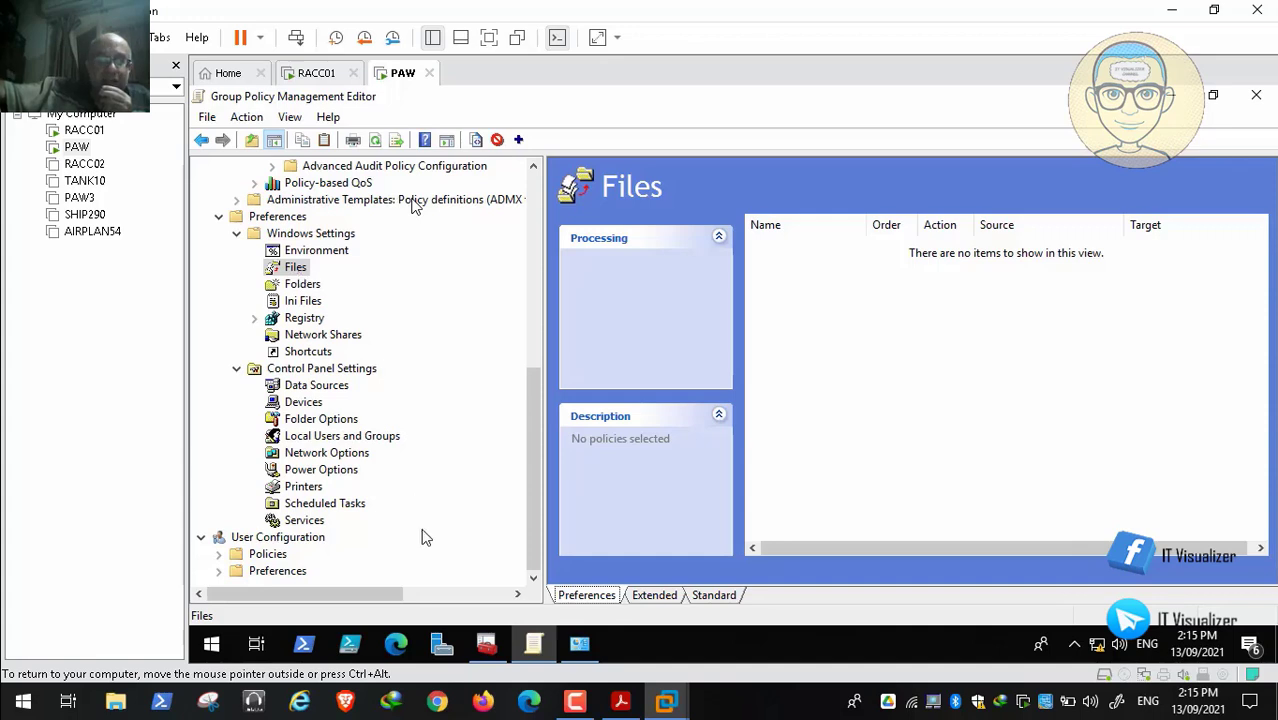
click(575, 701)
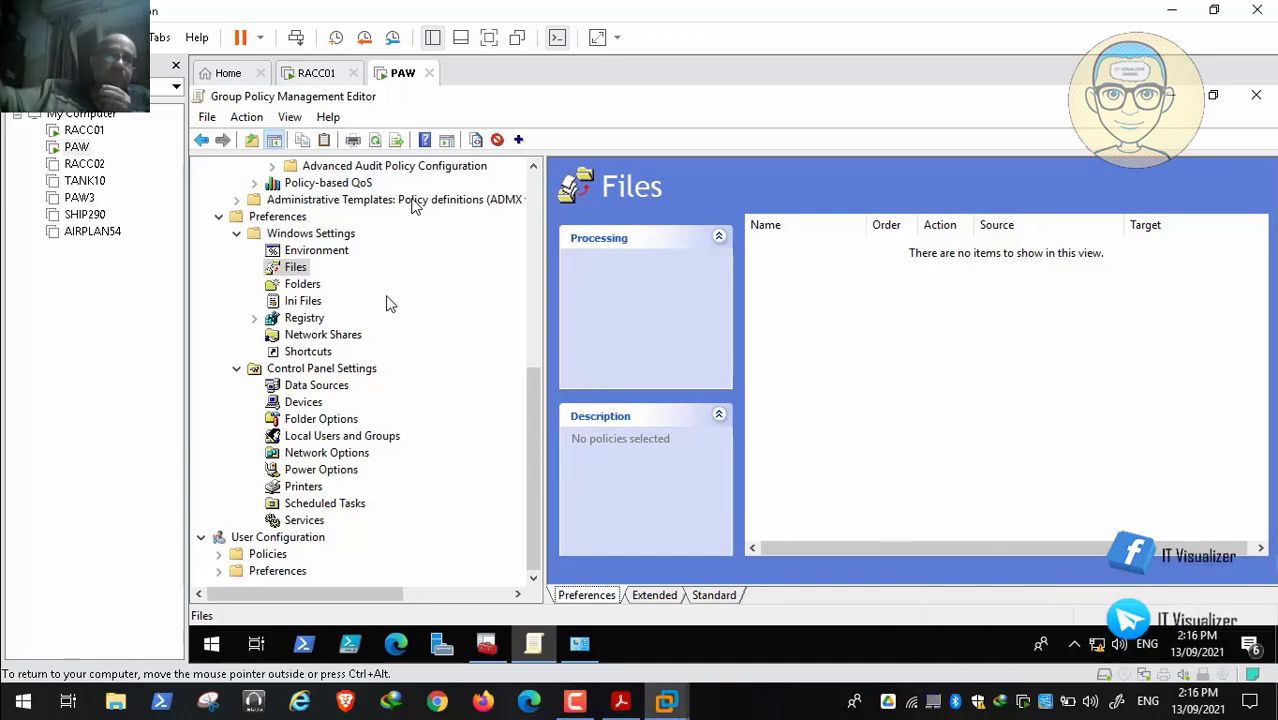
right_click(293, 270)
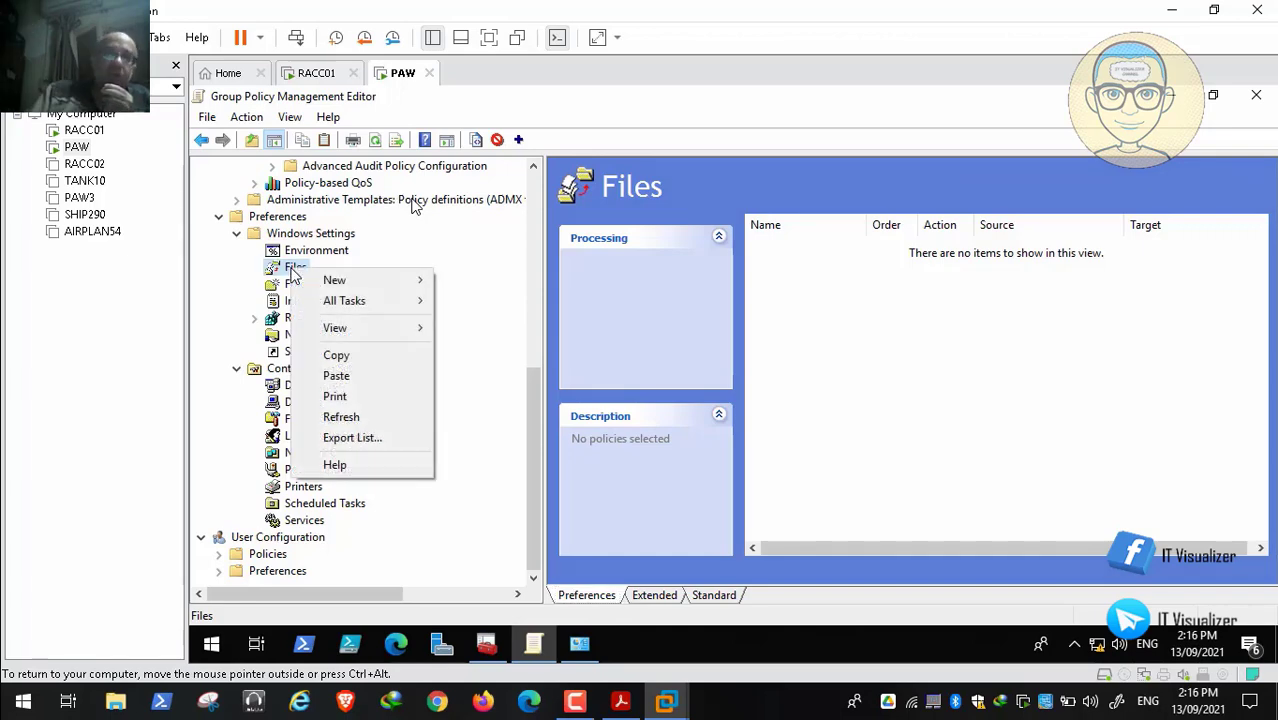
mouse_move(338, 281)
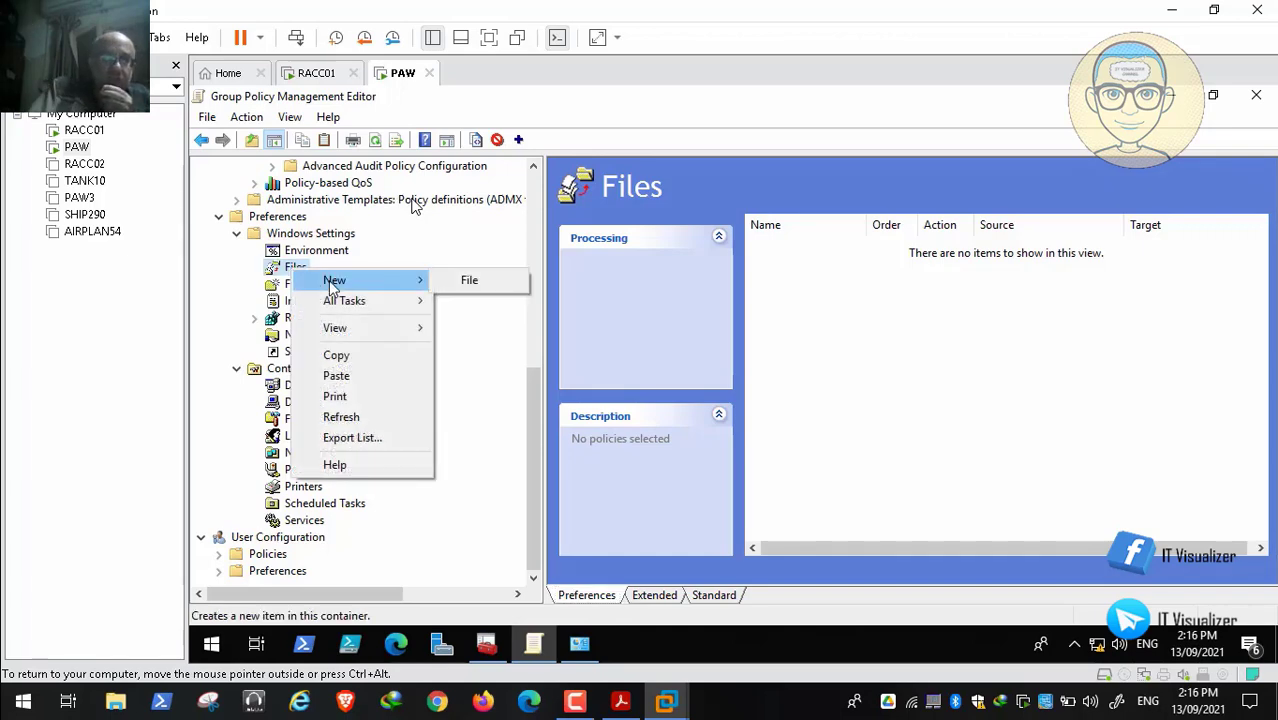
click(470, 281)
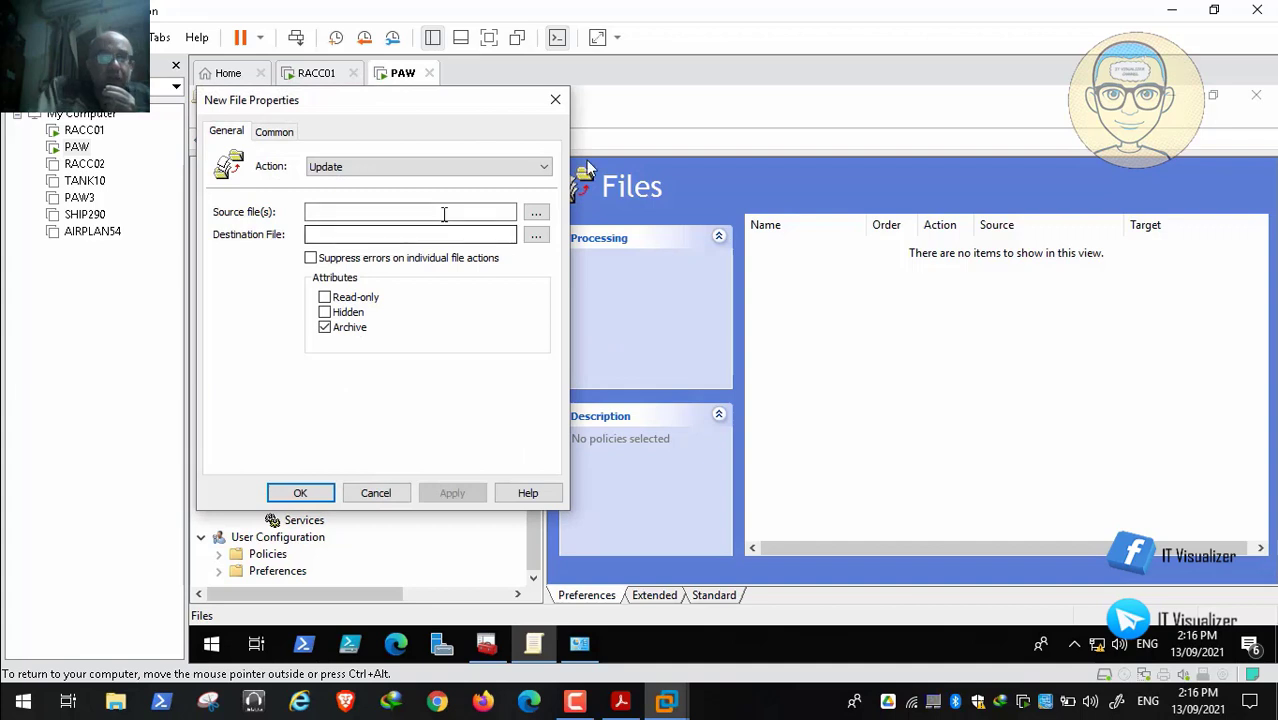
click(420, 170)
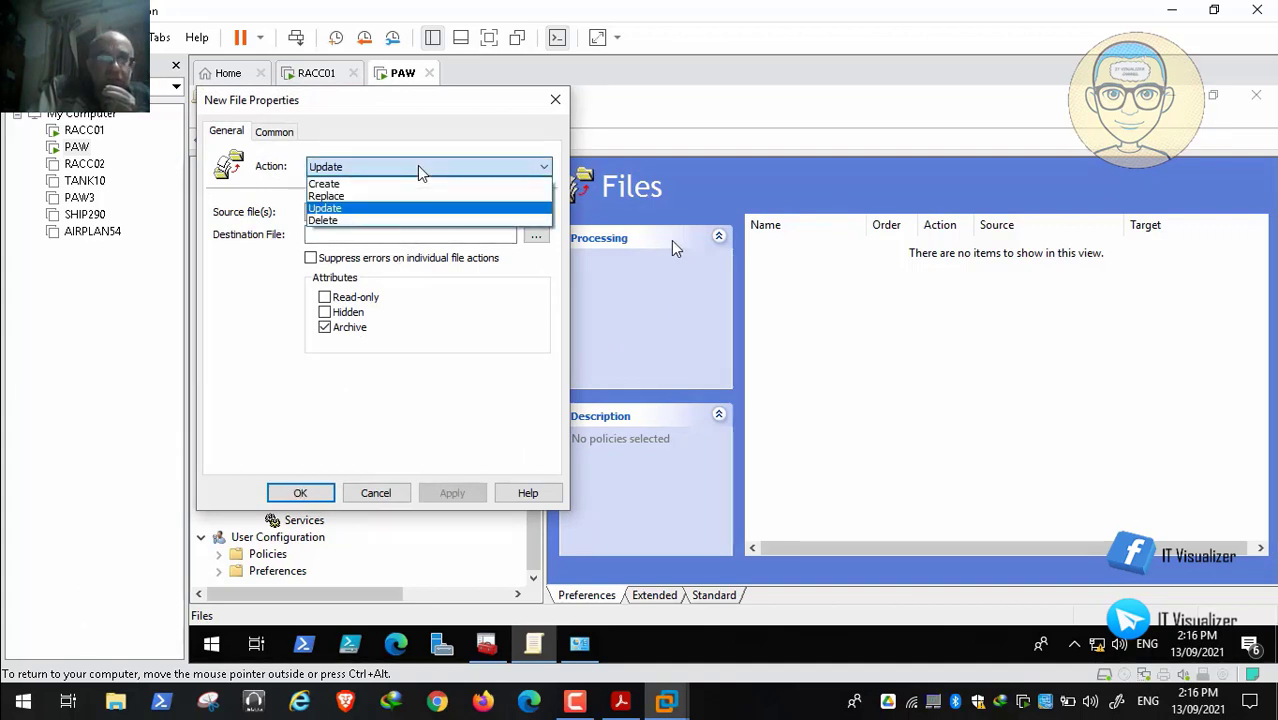
mouse_move(154, 688)
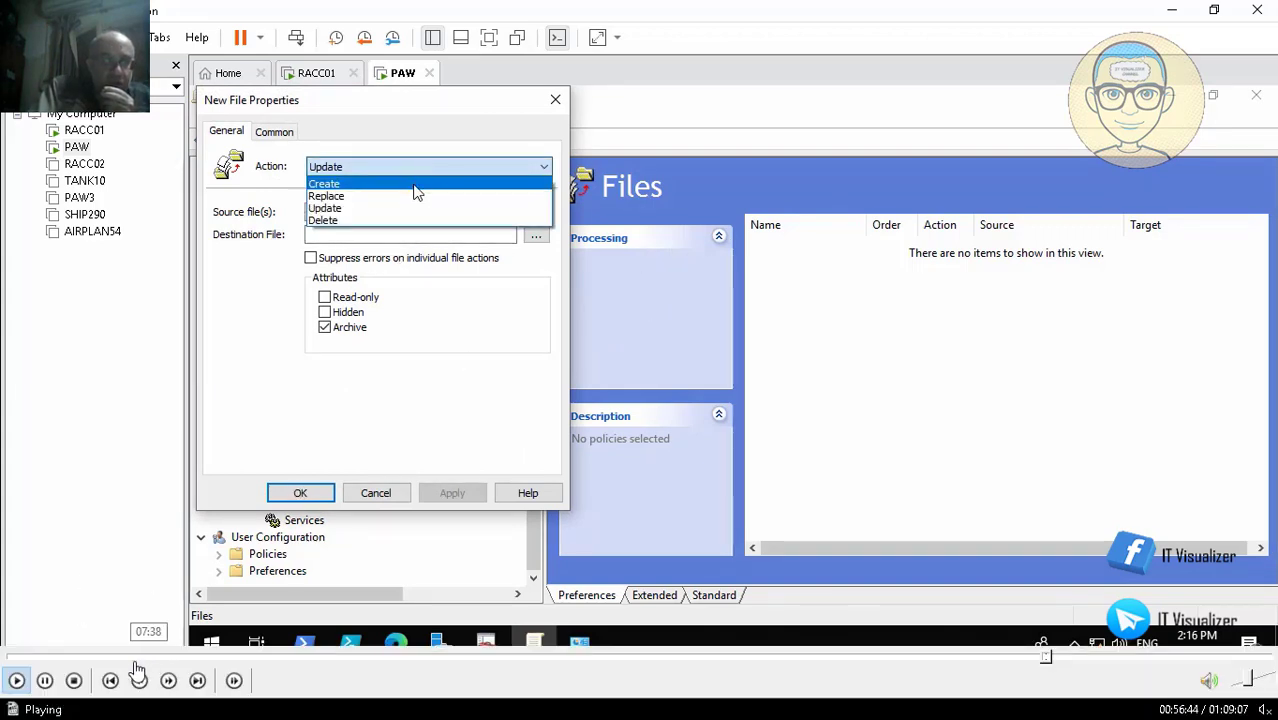
Pause the demo video and launch Event Viewer from Control Panel's Administrative Tools
double_click(271, 371)
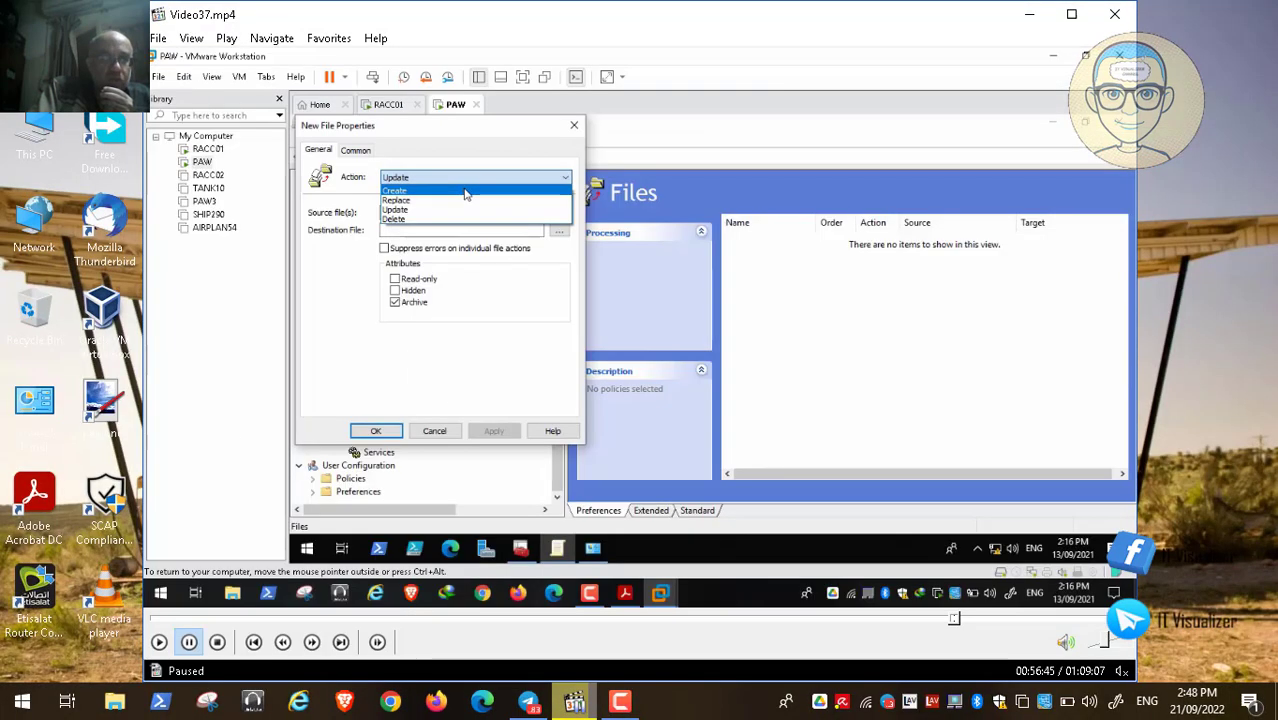
click(6, 705)
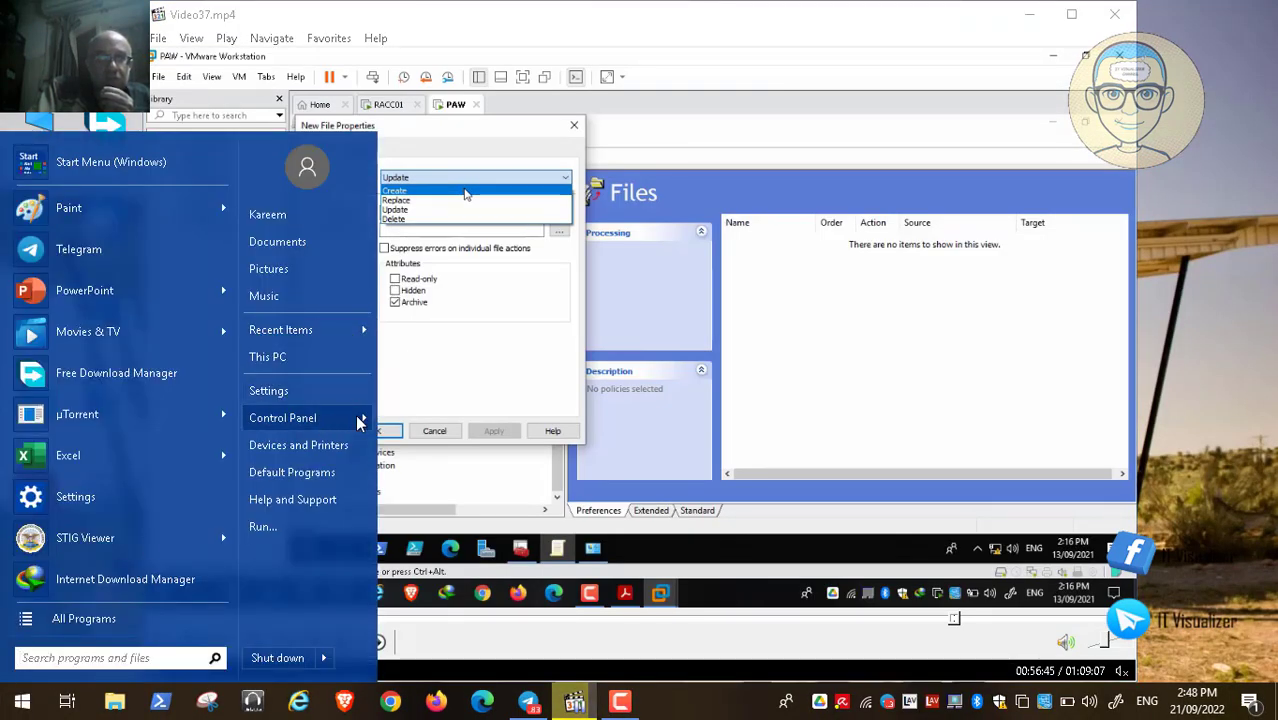
mouse_move(358, 420)
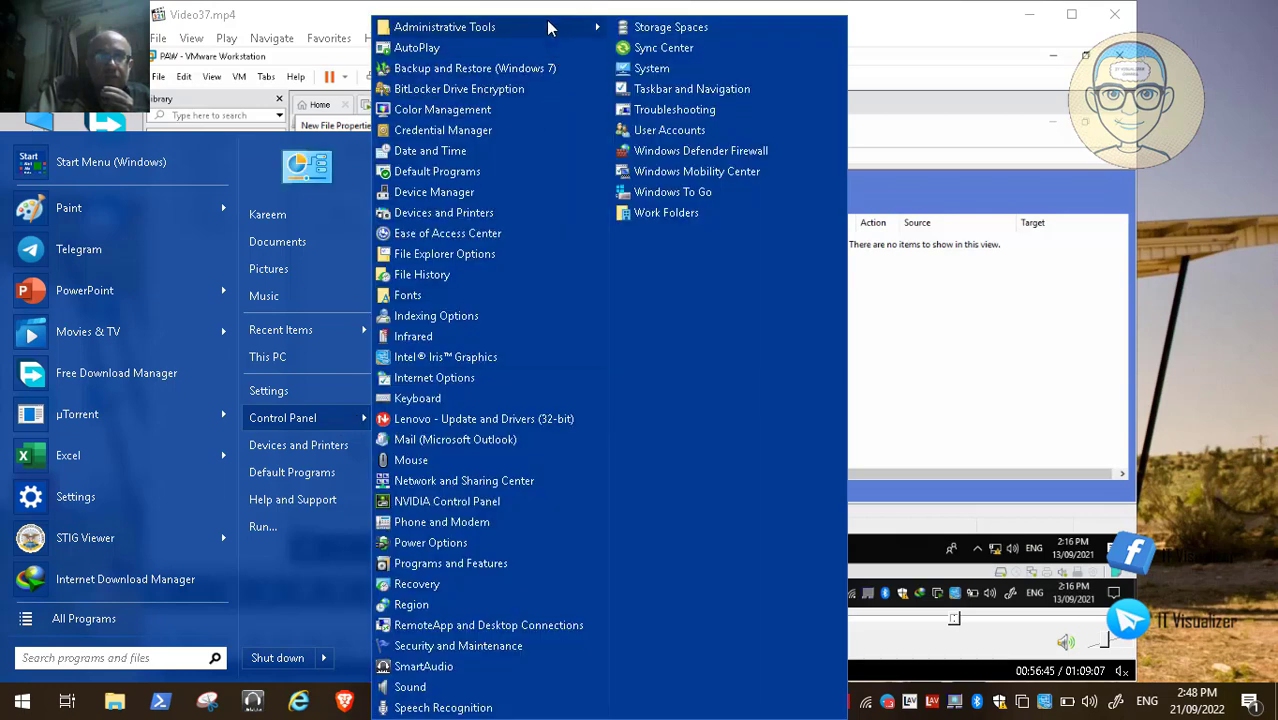
mouse_move(590, 27)
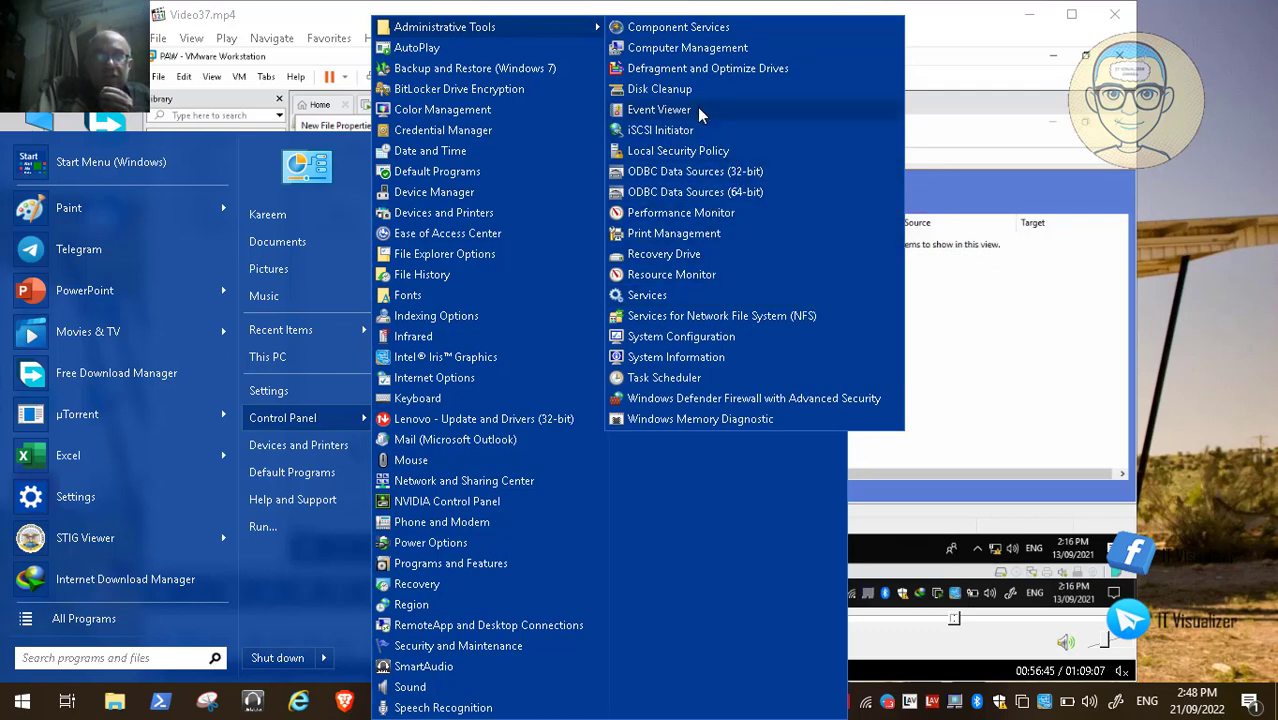
click(1082, 322)
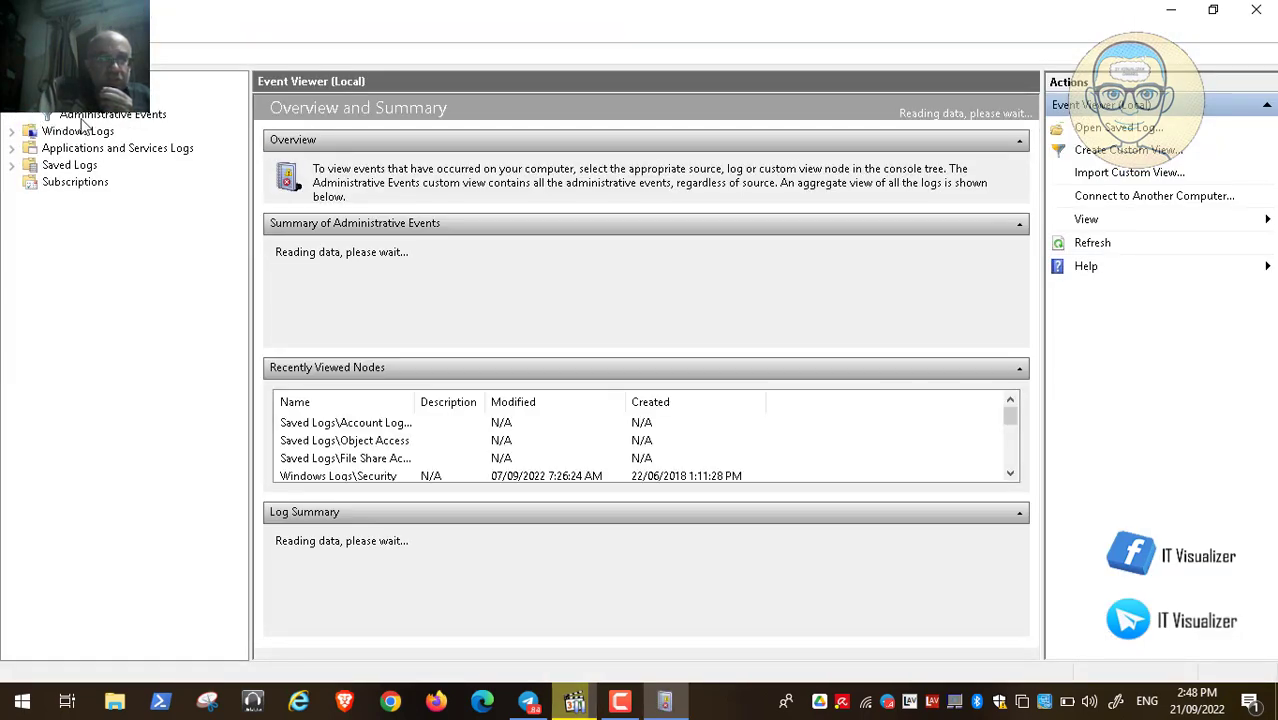
Show the Administrative Events custom view and pick an option from the Custom Views context menu
click(101, 117)
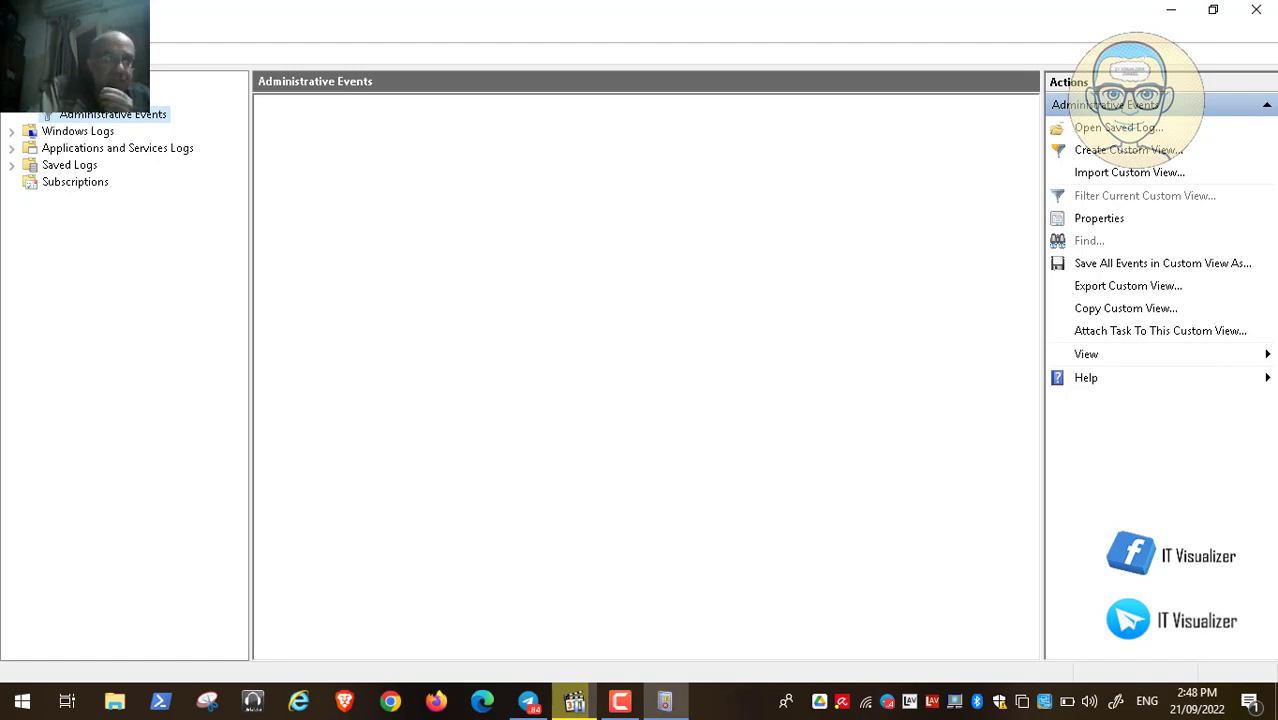
right_click(65, 97)
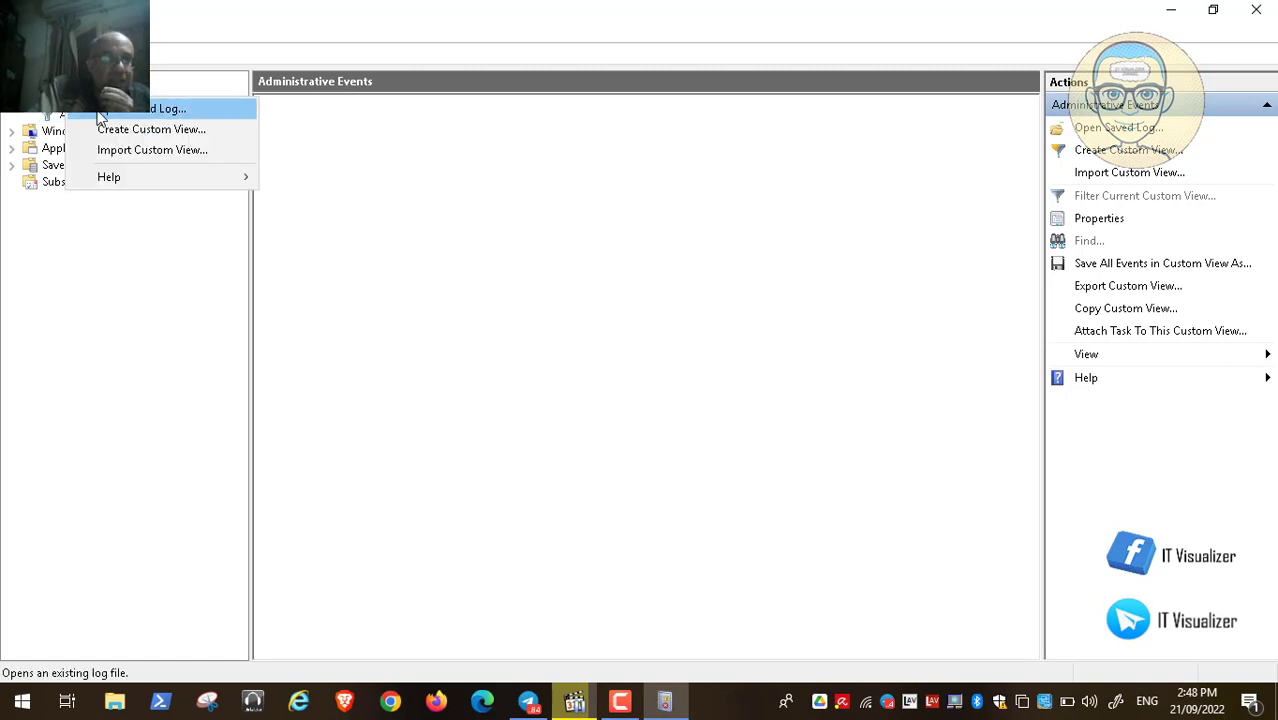
click(172, 112)
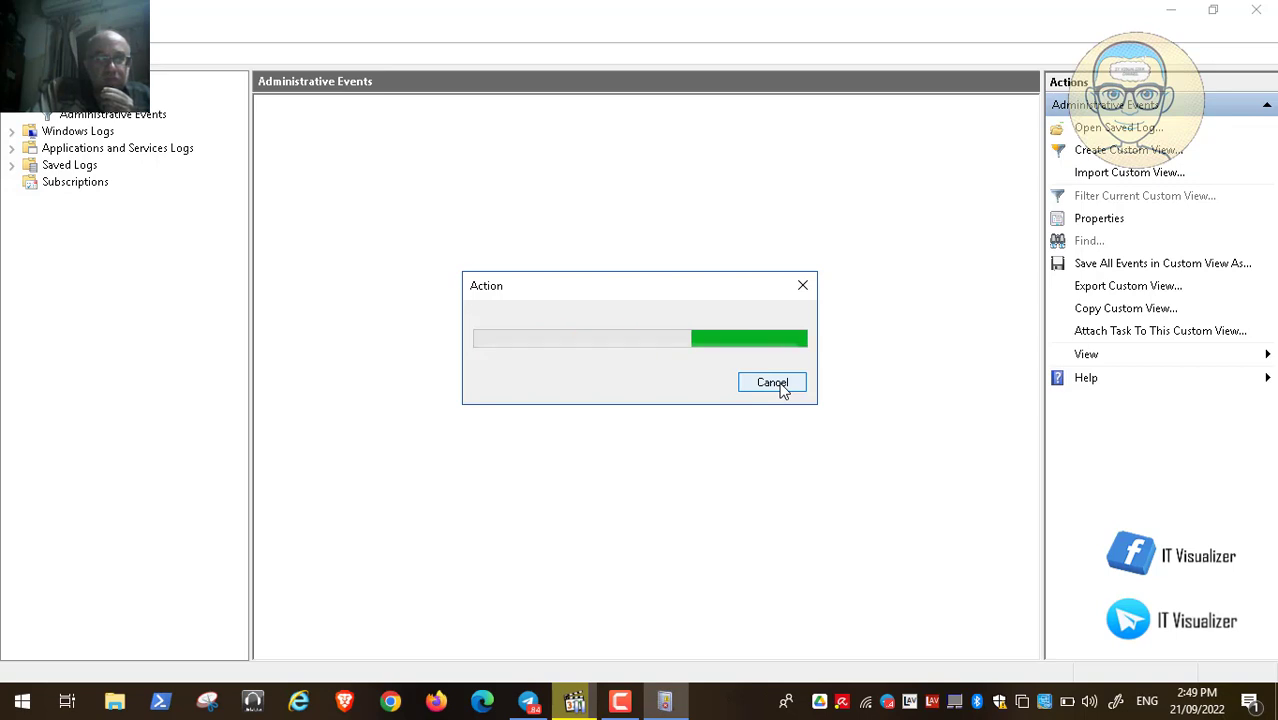
End the unresponsive snap-in, unload it, and dismiss each error and exception dialog
click(783, 388)
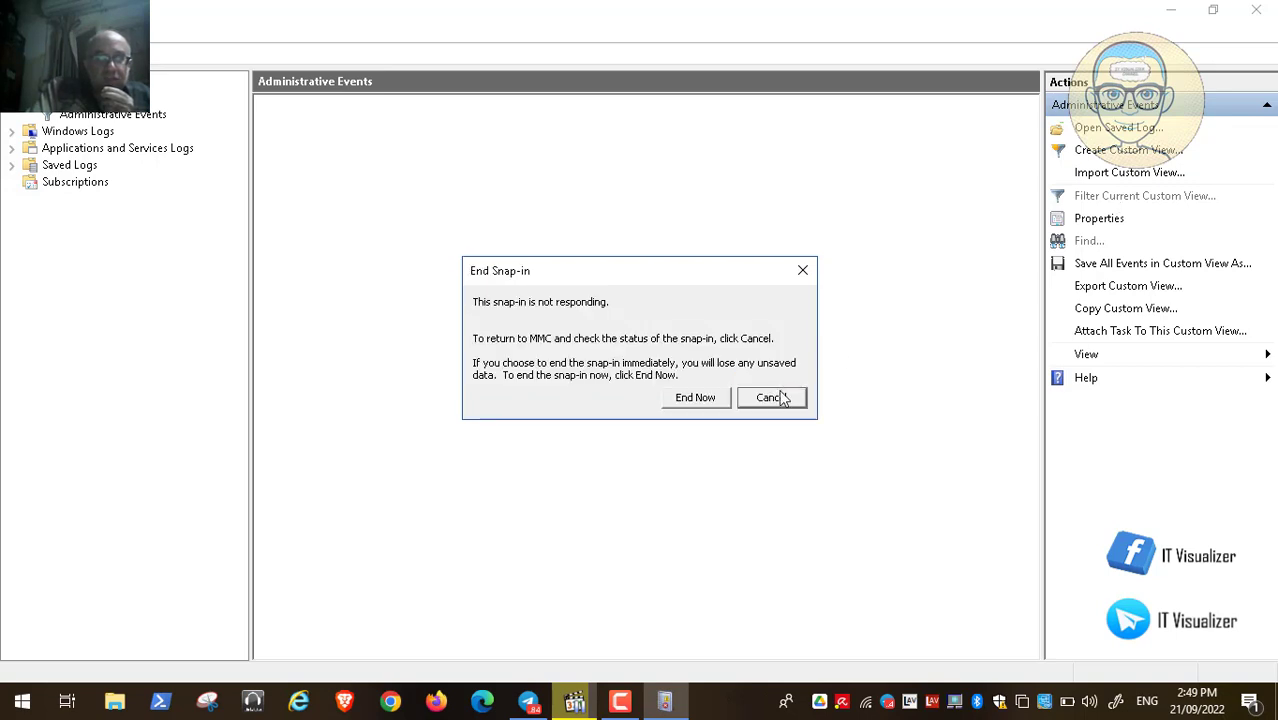
click(783, 398)
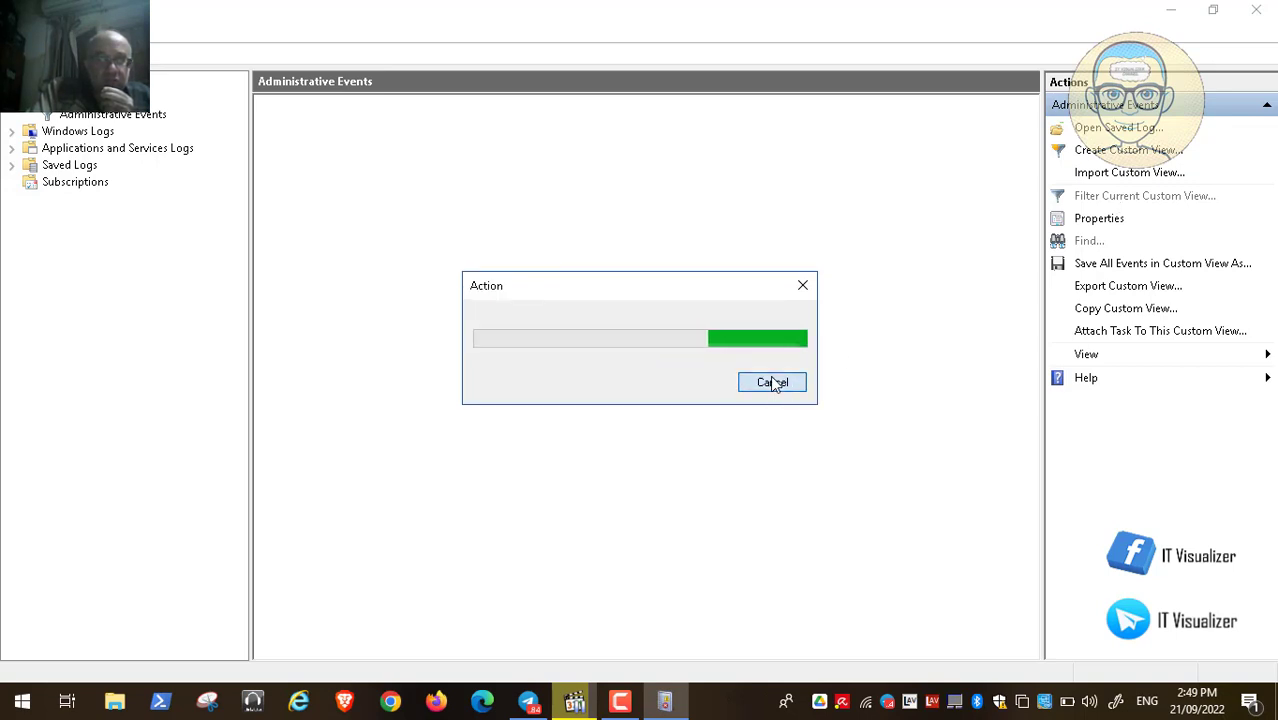
click(773, 385)
click(695, 398)
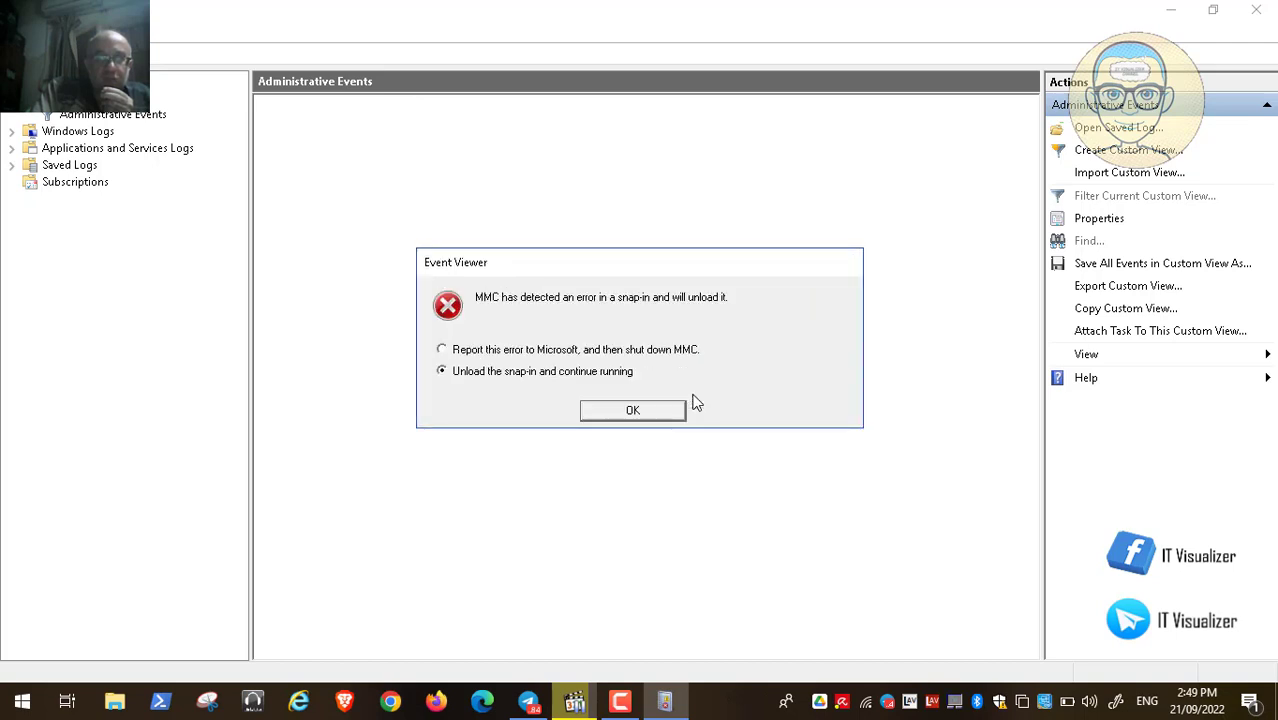
click(632, 414)
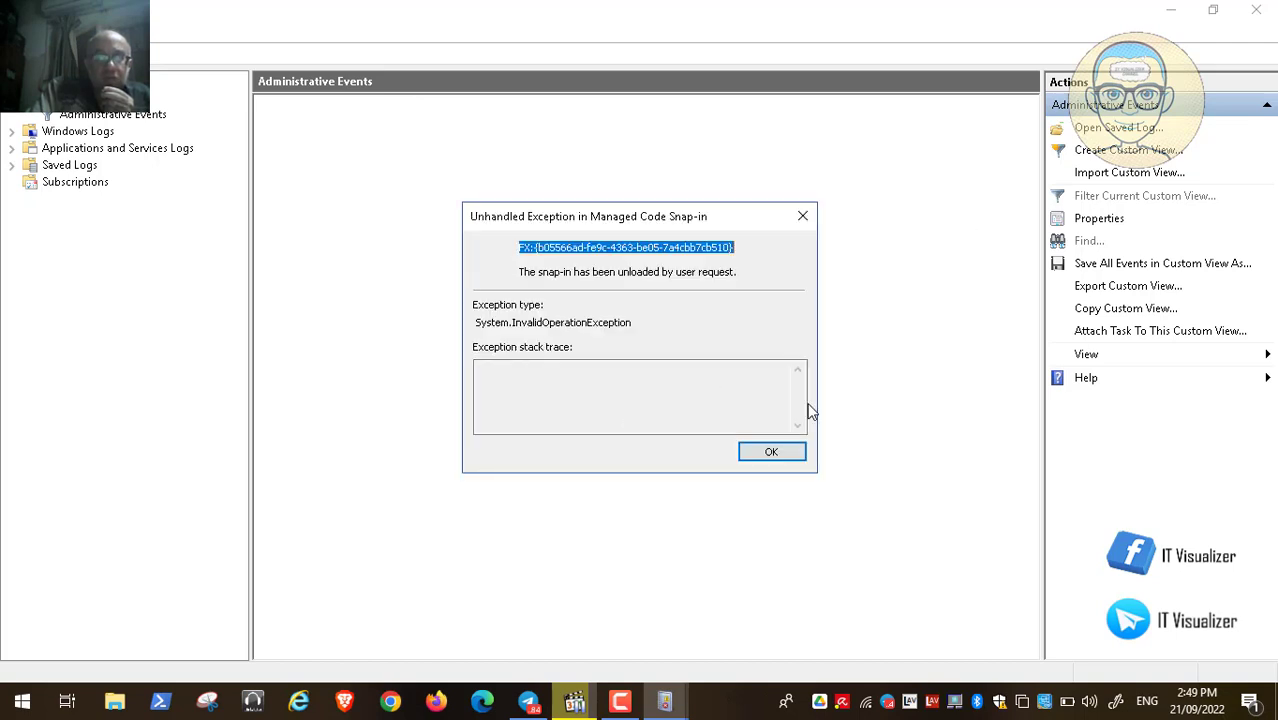
click(772, 452)
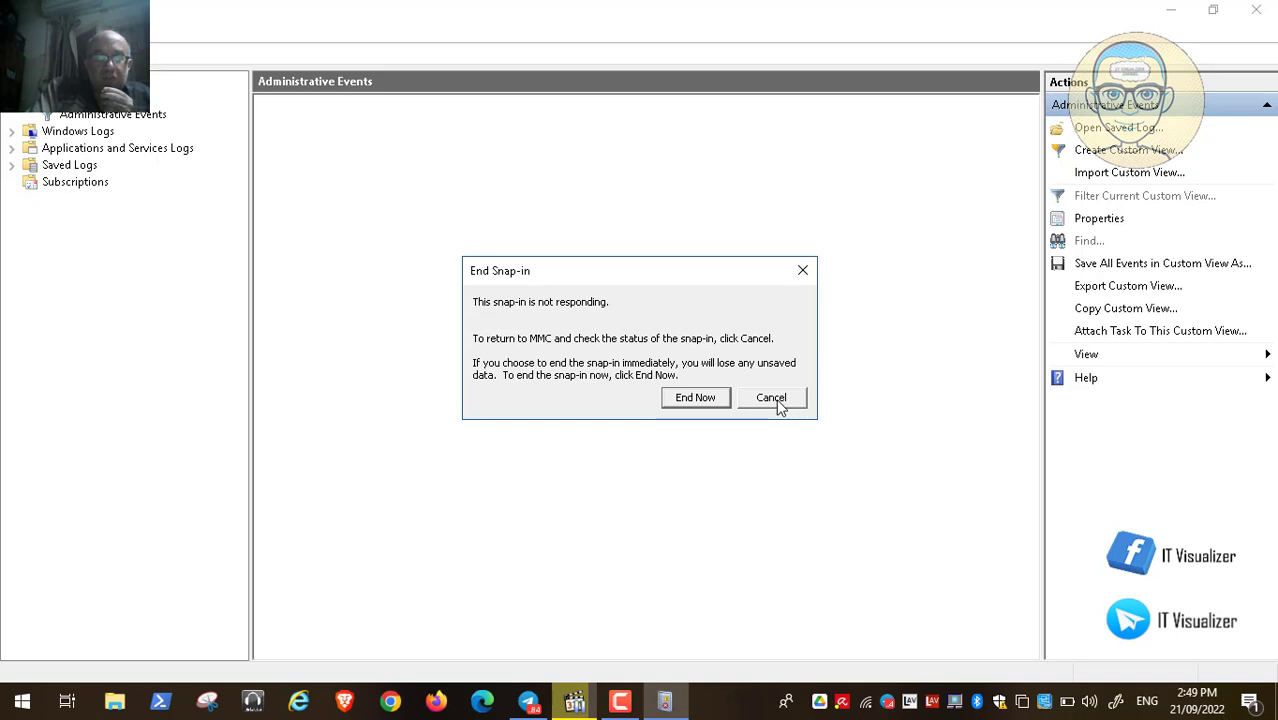
click(772, 399)
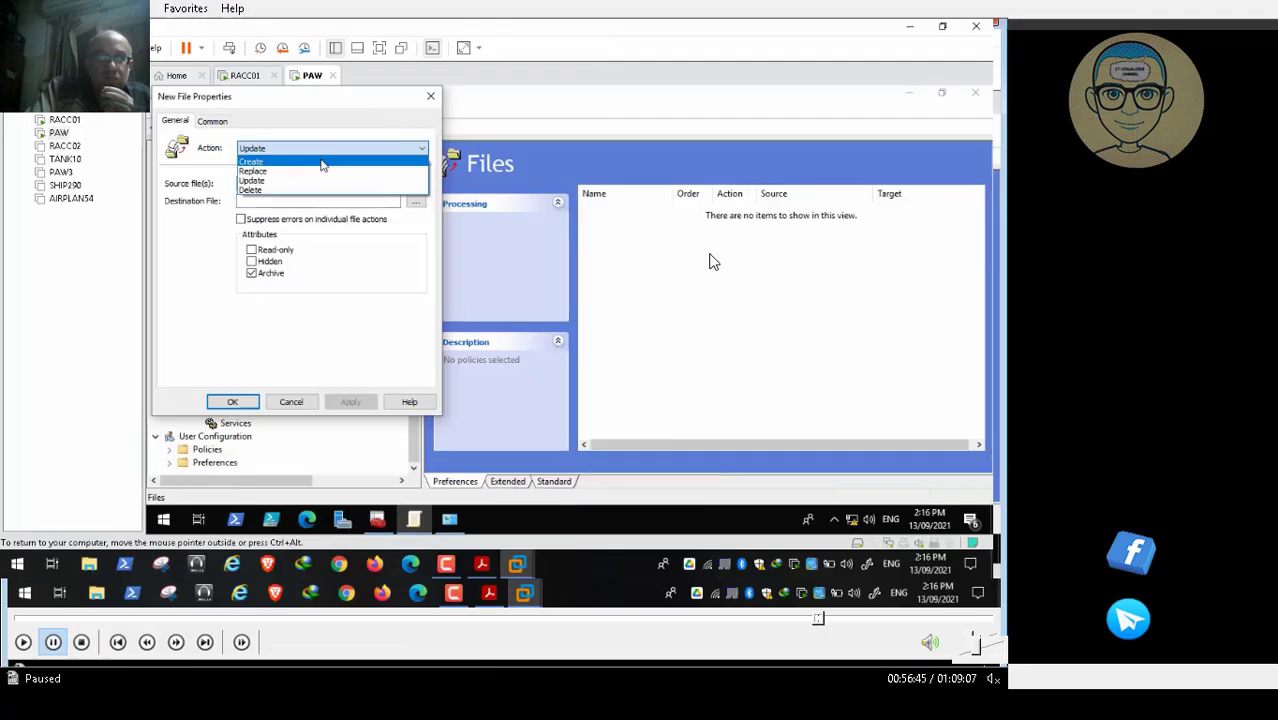
Set the source file to C:\ProgramData\Microsoft\Event Viewer\Views\View_0.xml
double_click(710, 260)
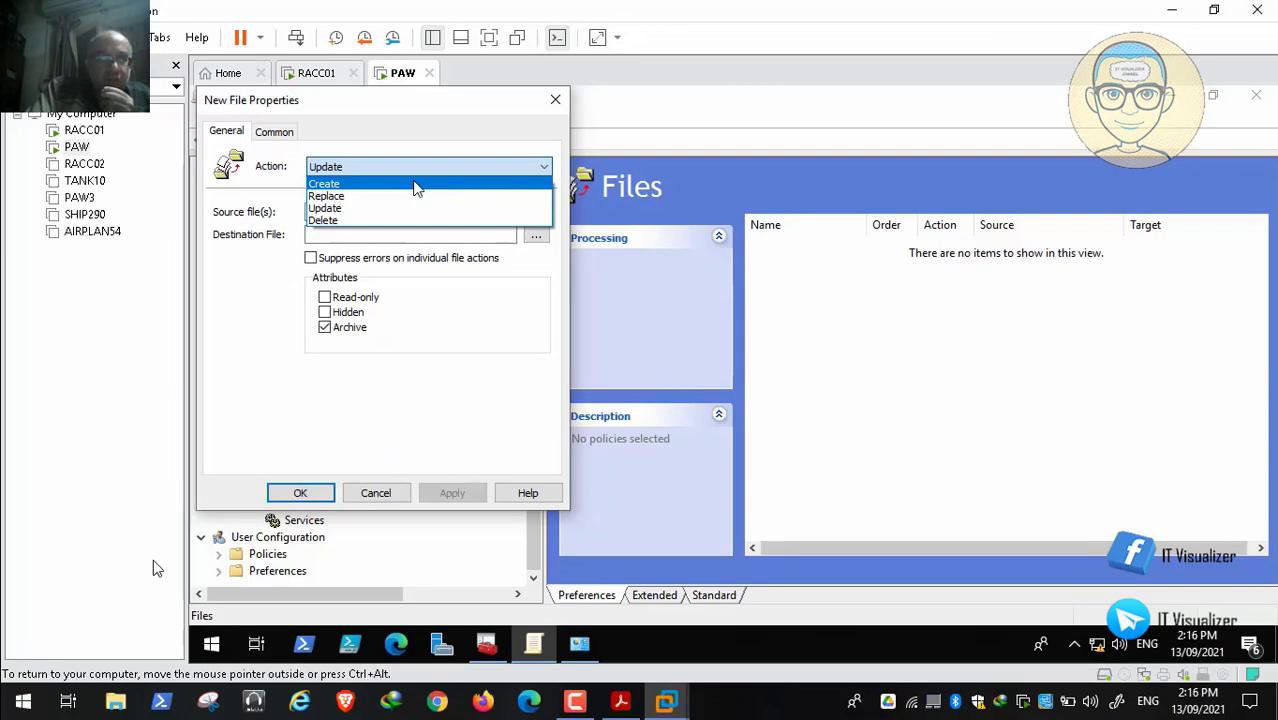
click(18, 682)
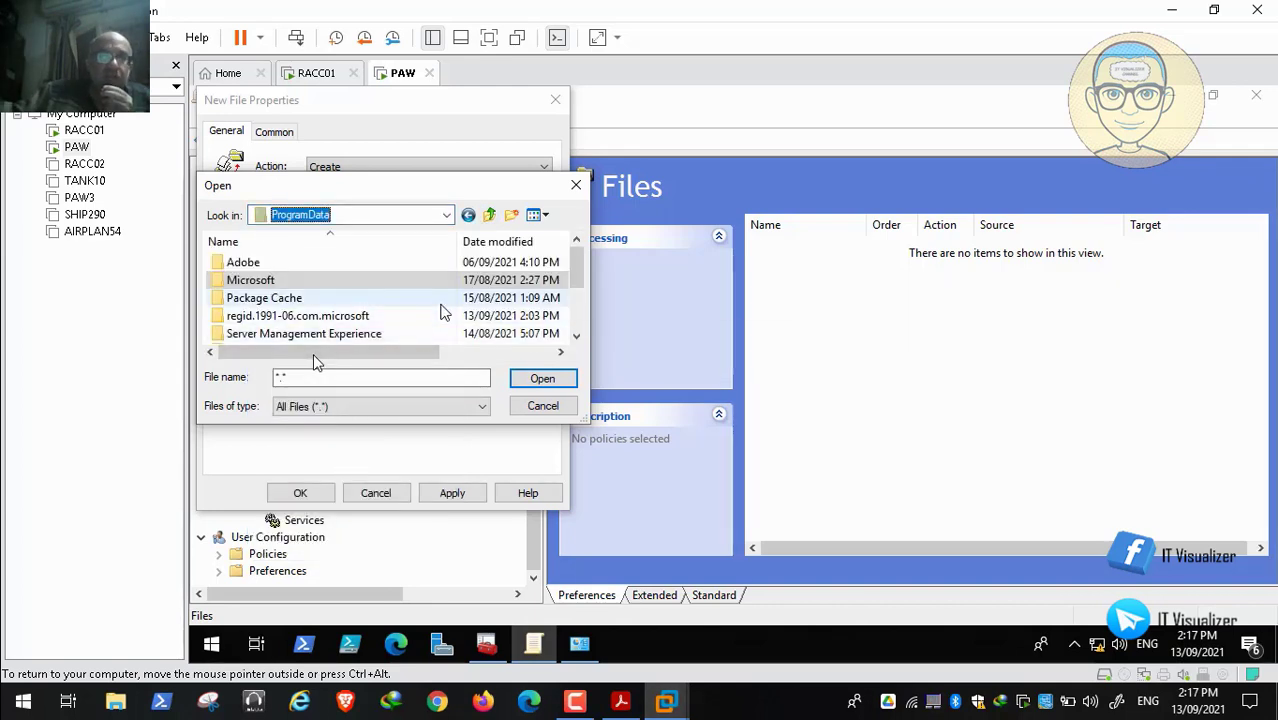
double_click(280, 280)
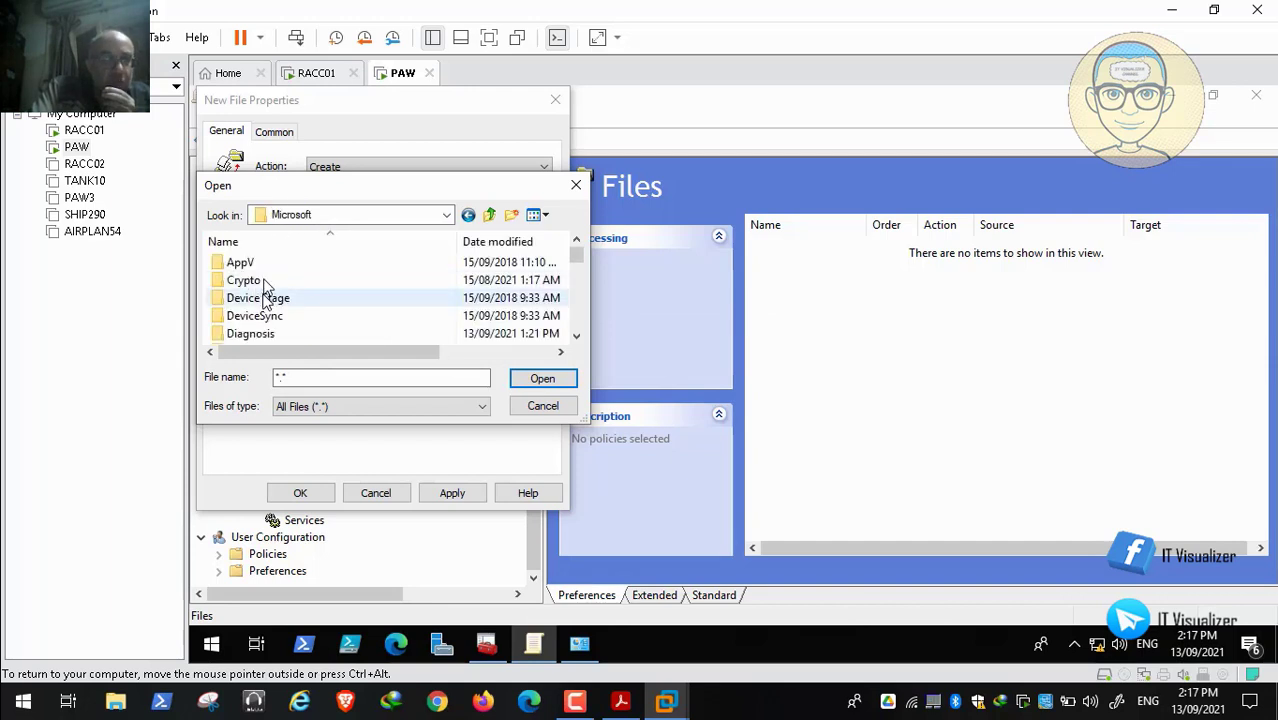
key(e)
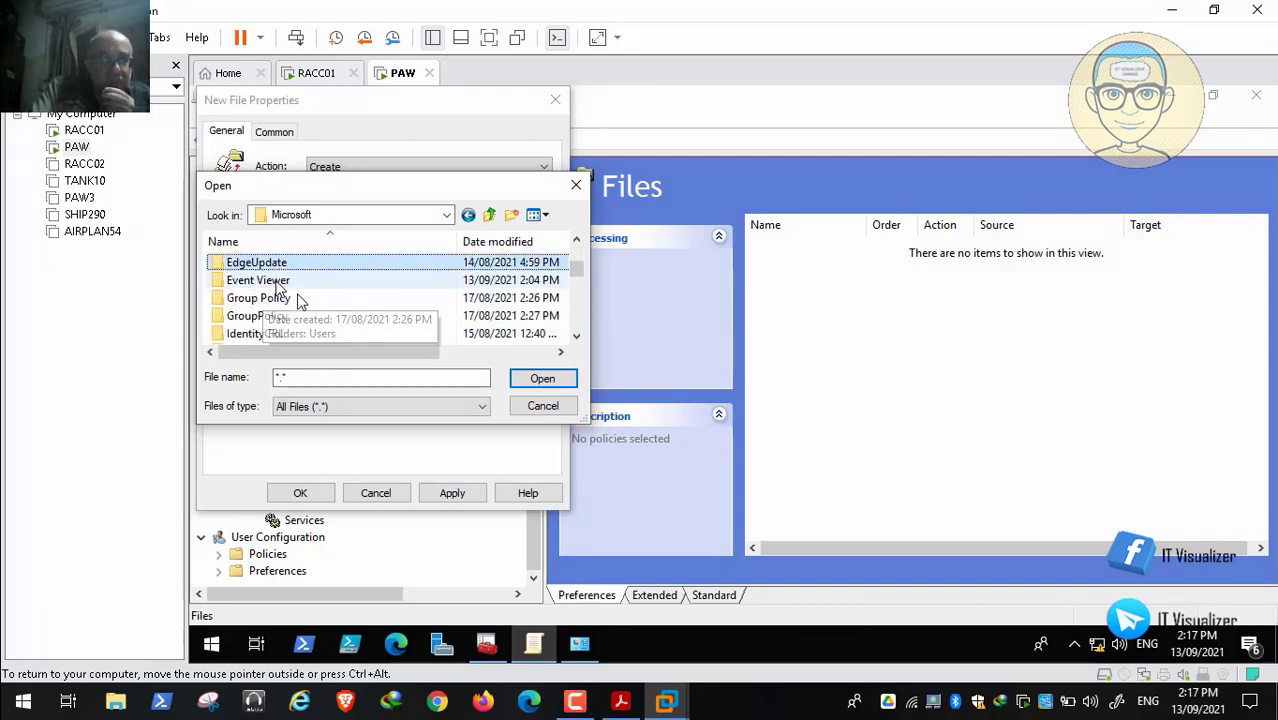
double_click(270, 282)
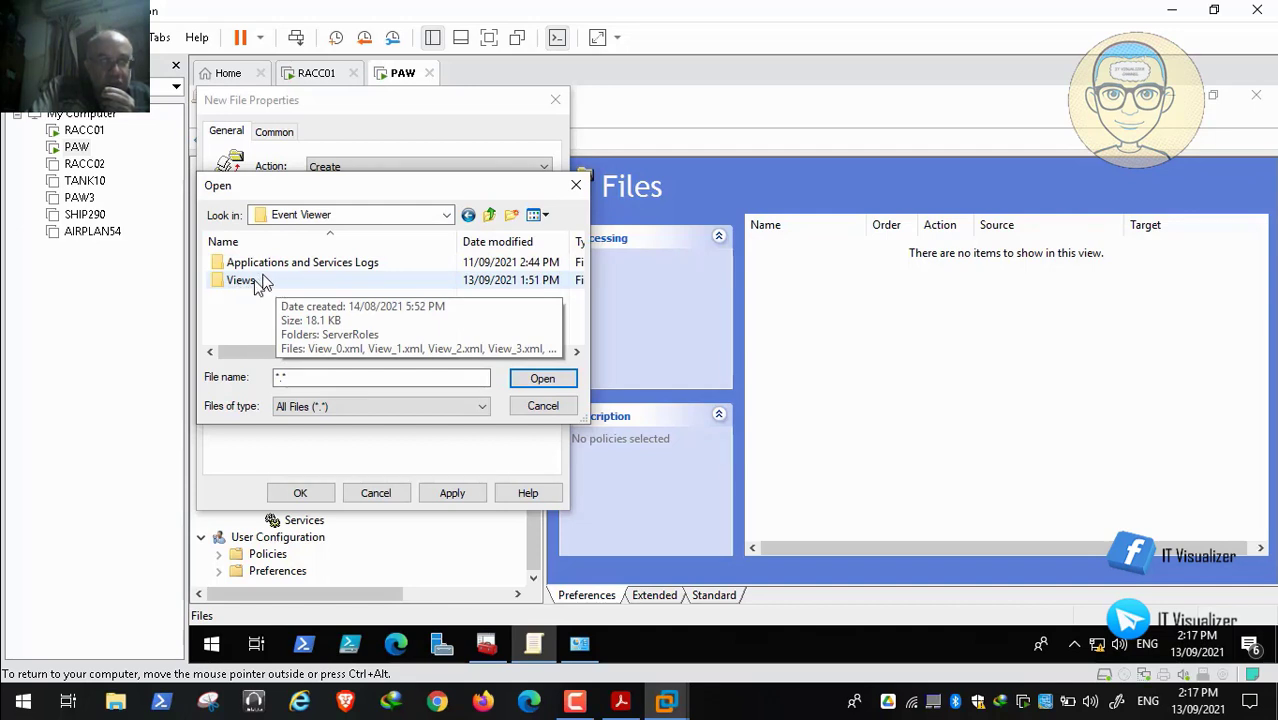
double_click(257, 281)
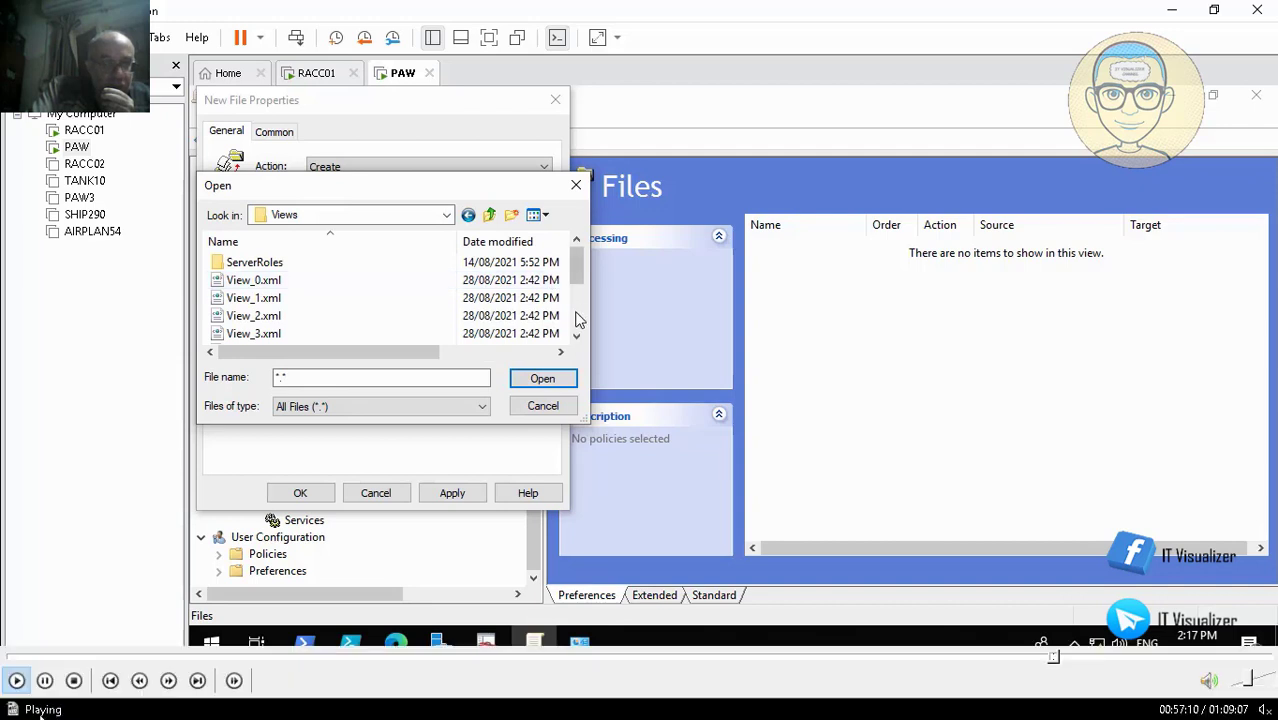
scroll(578, 318, down, 2)
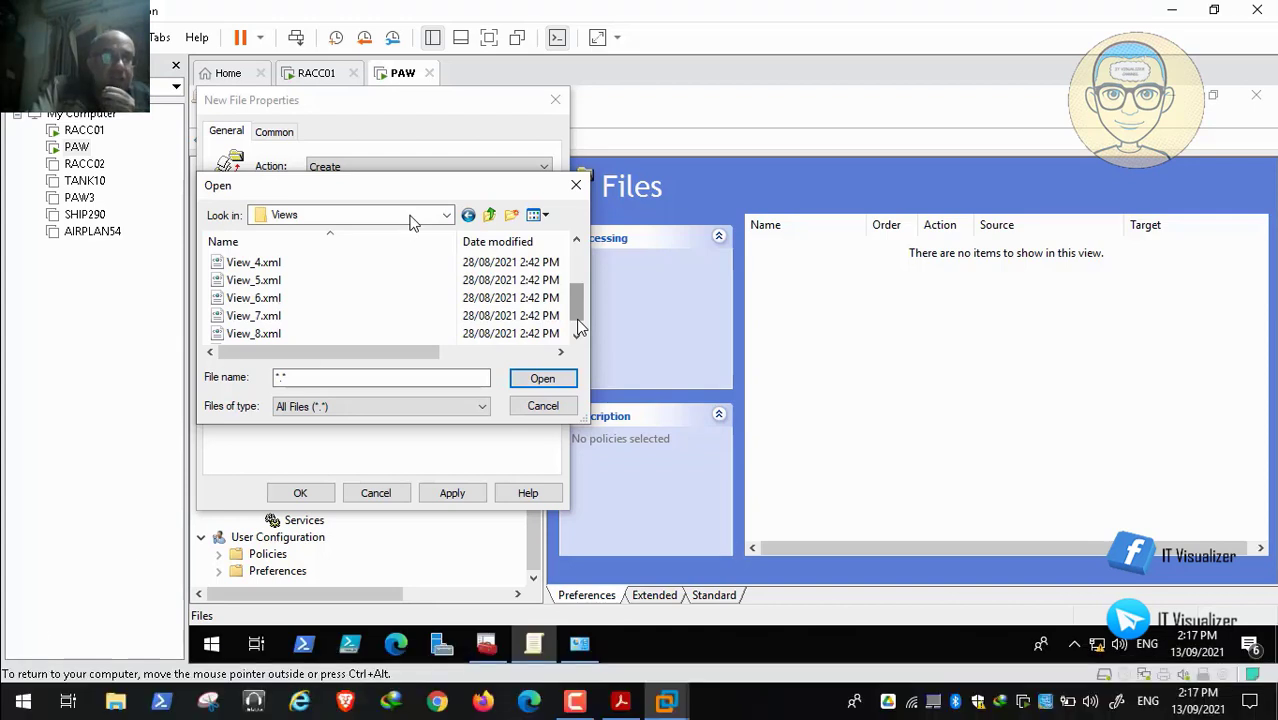
click(577, 337)
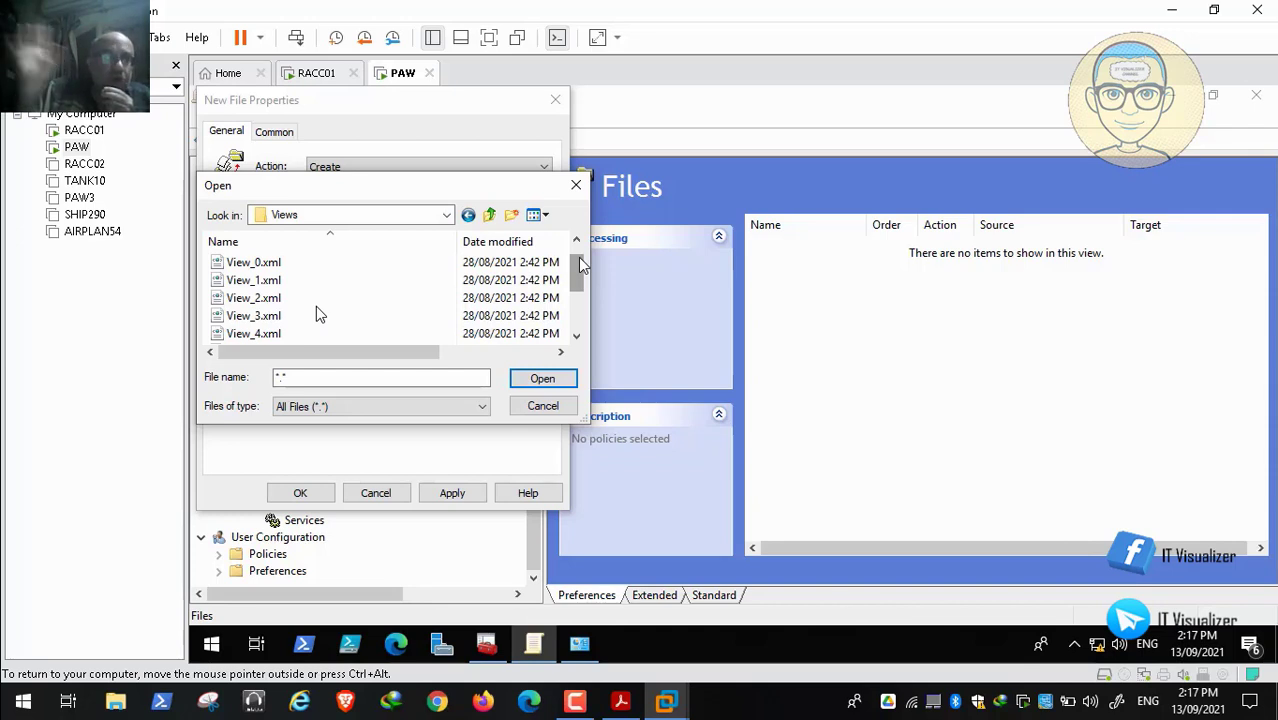
click(286, 262)
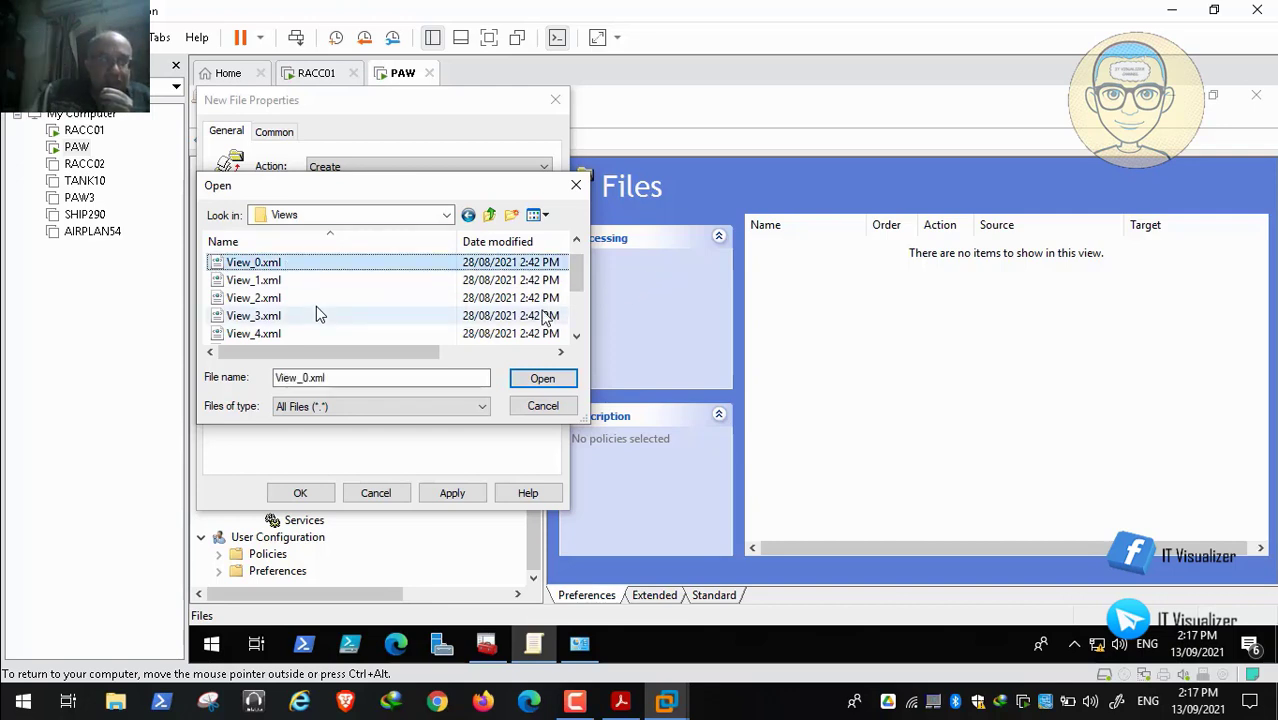
click(276, 336)
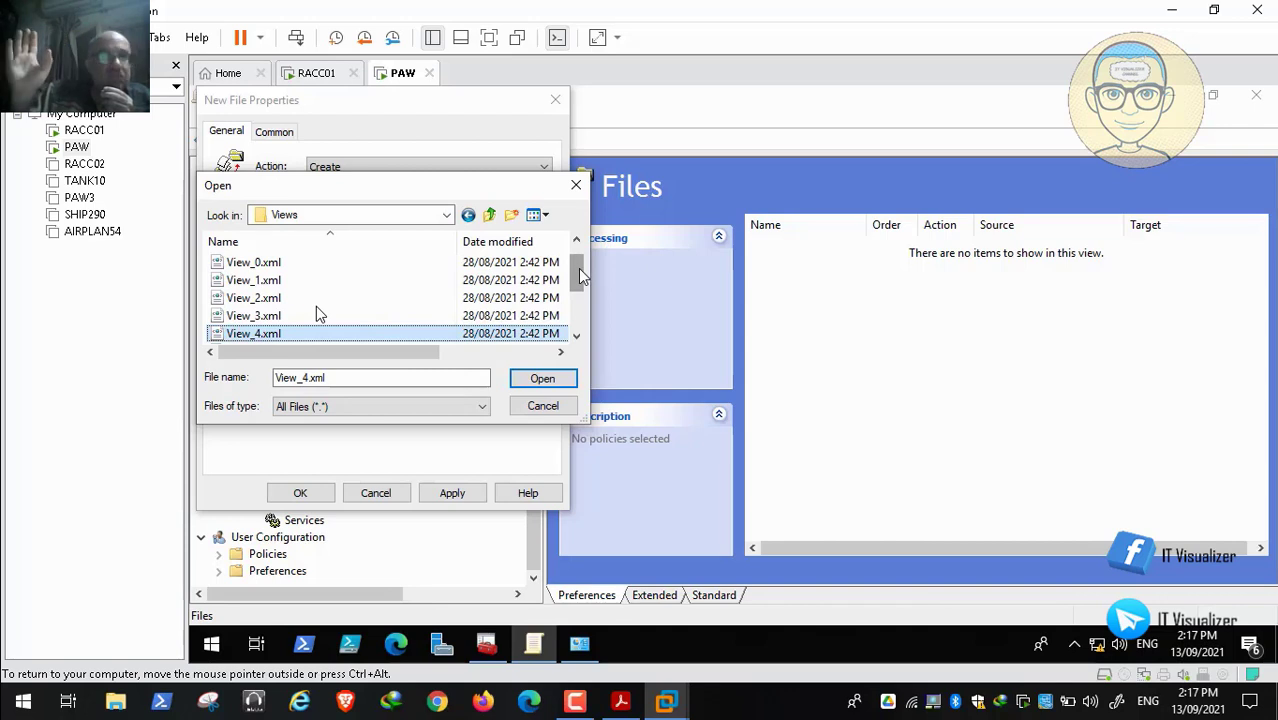
scroll(578, 268, up, 1)
click(312, 283)
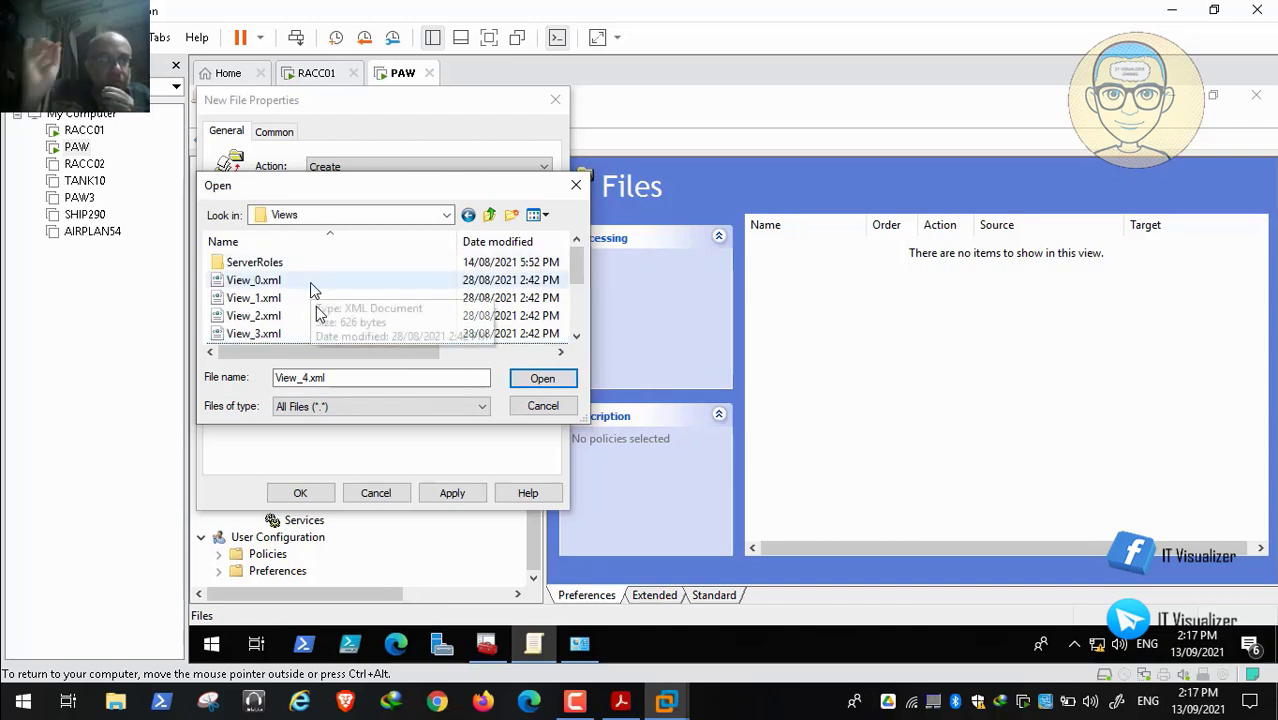
click(541, 378)
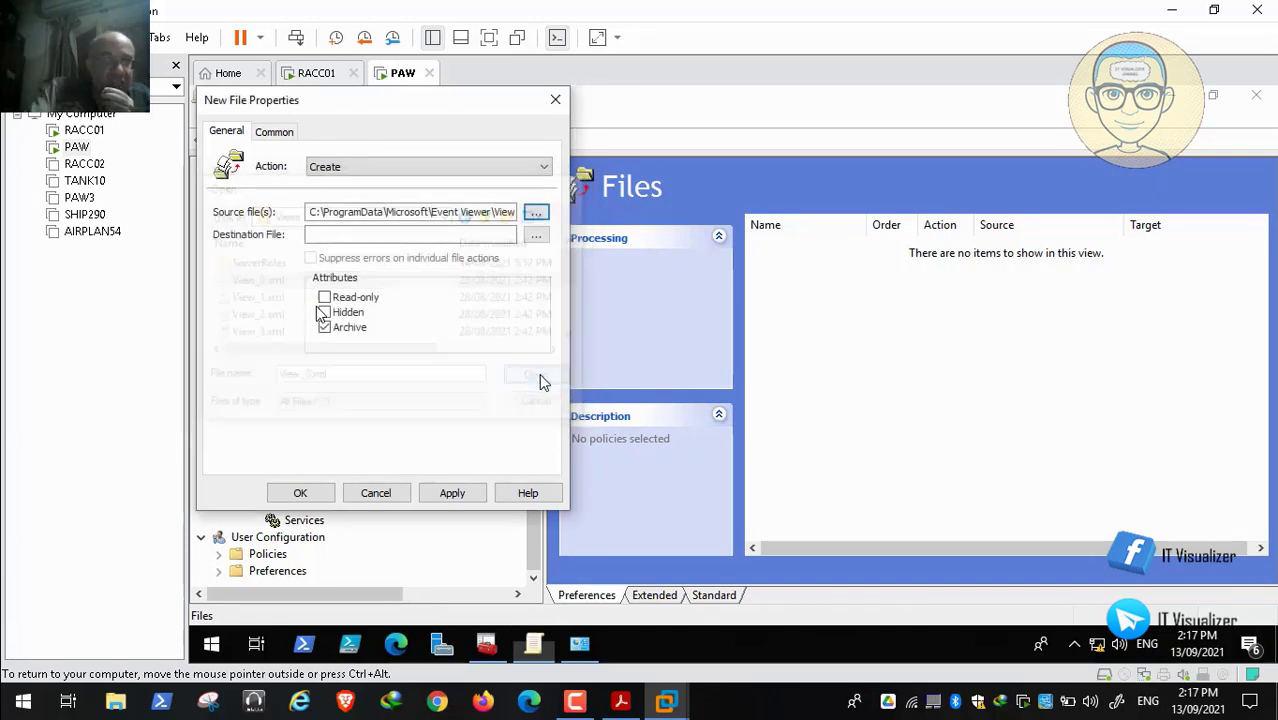
Set the destination file to the same Views\View_0.xml path
click(536, 235)
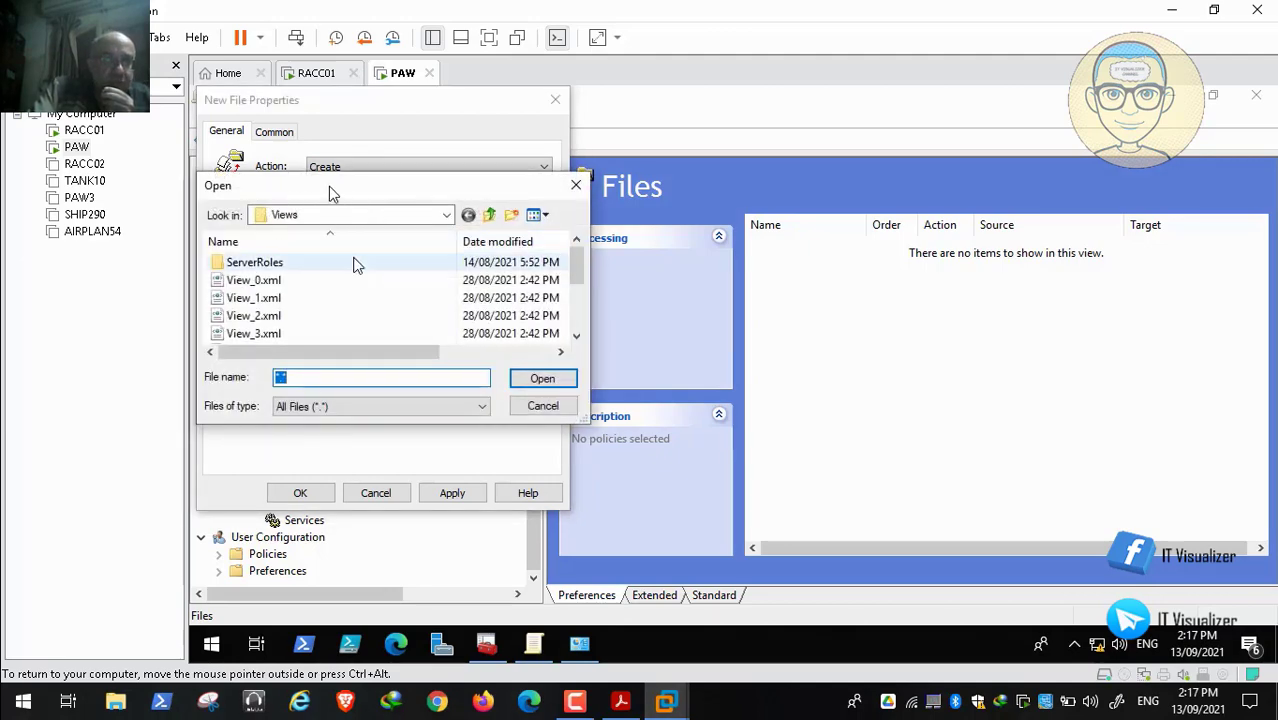
click(301, 284)
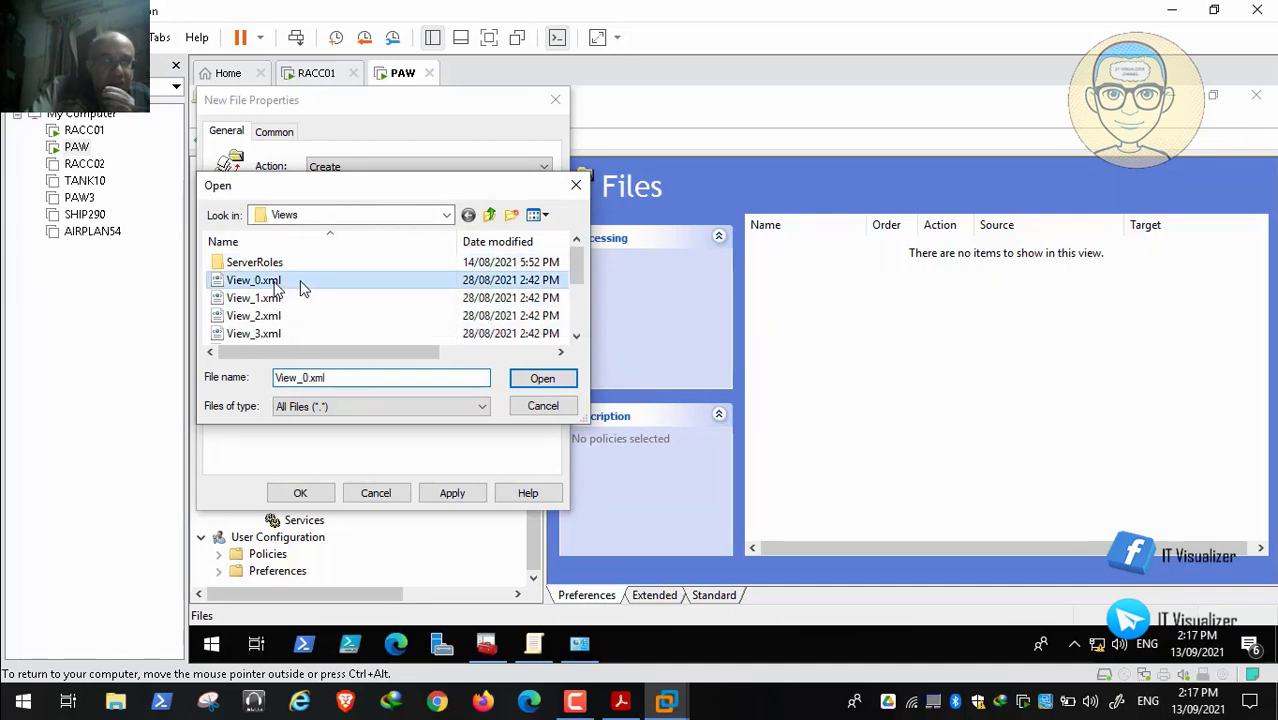
click(543, 379)
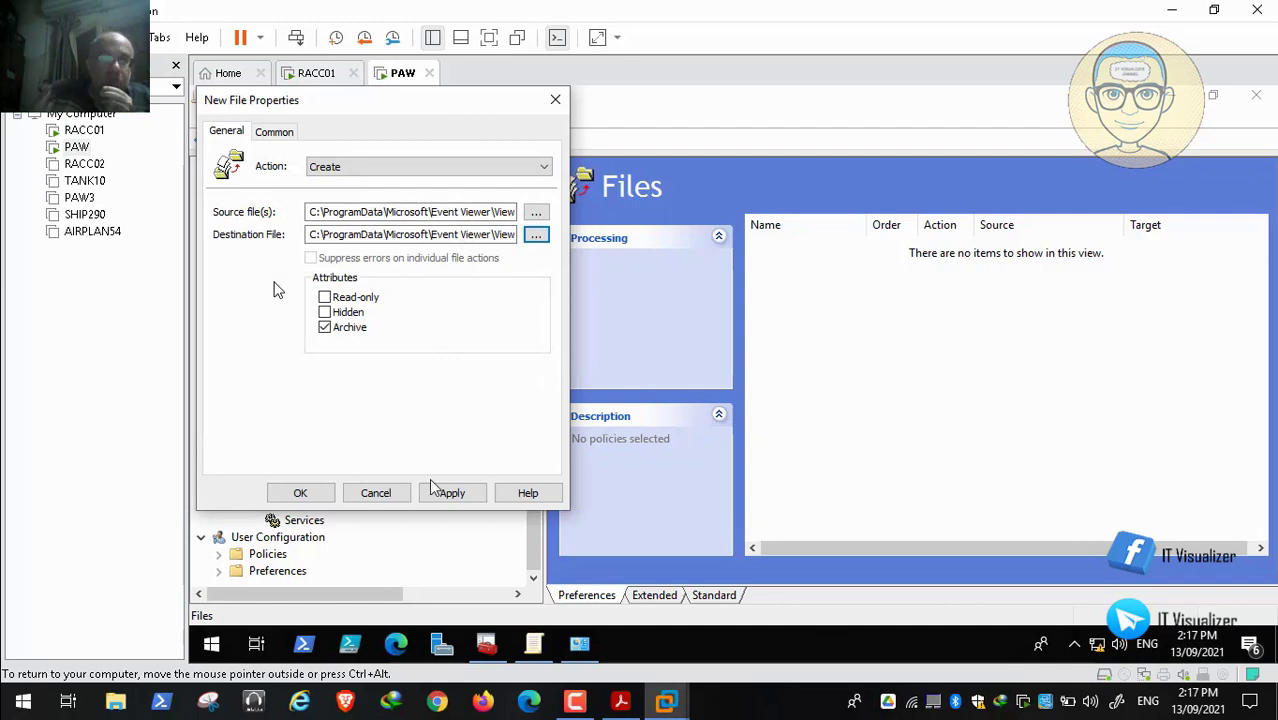
click(280, 133)
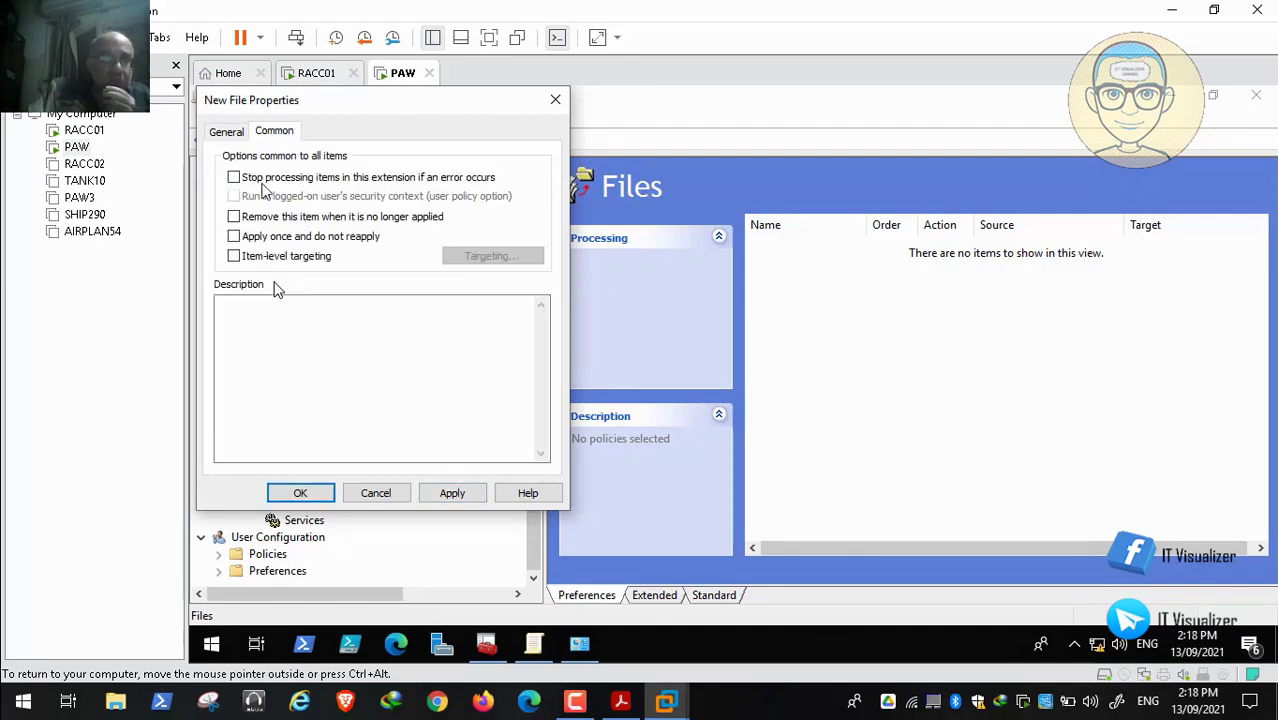
Set the item to apply once and enable item-level targeting
click(233, 236)
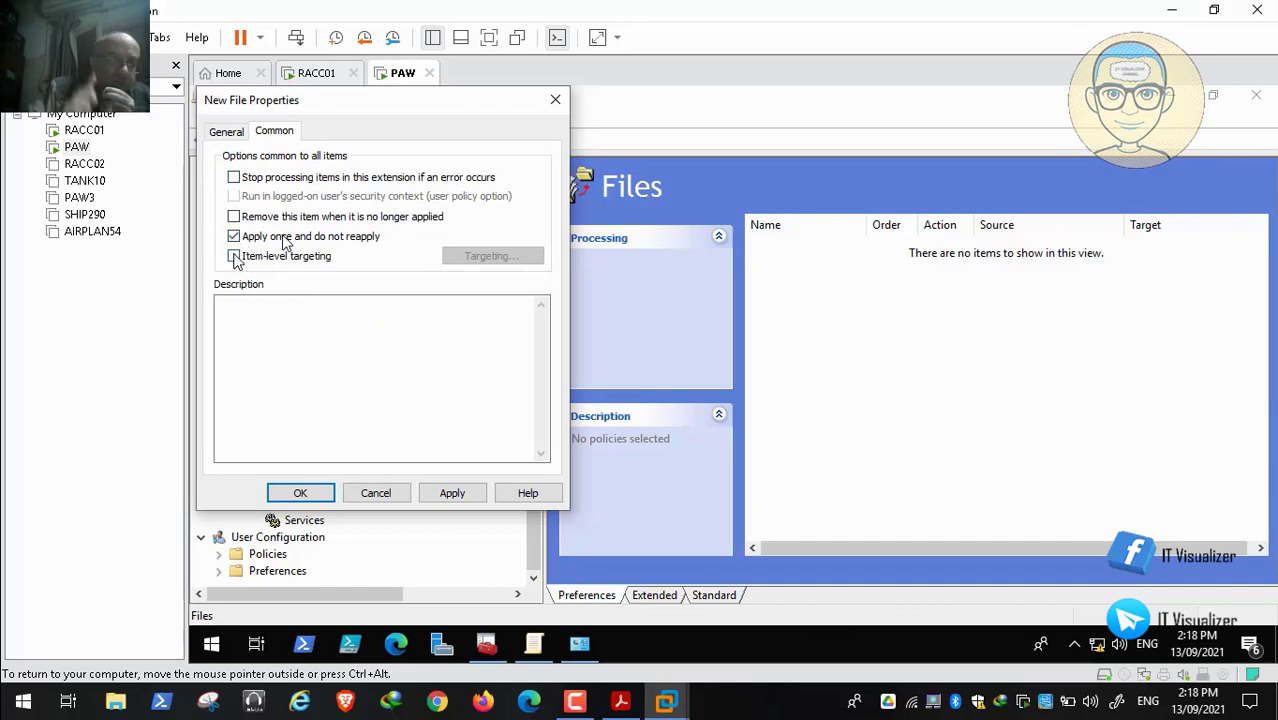
click(233, 256)
click(505, 257)
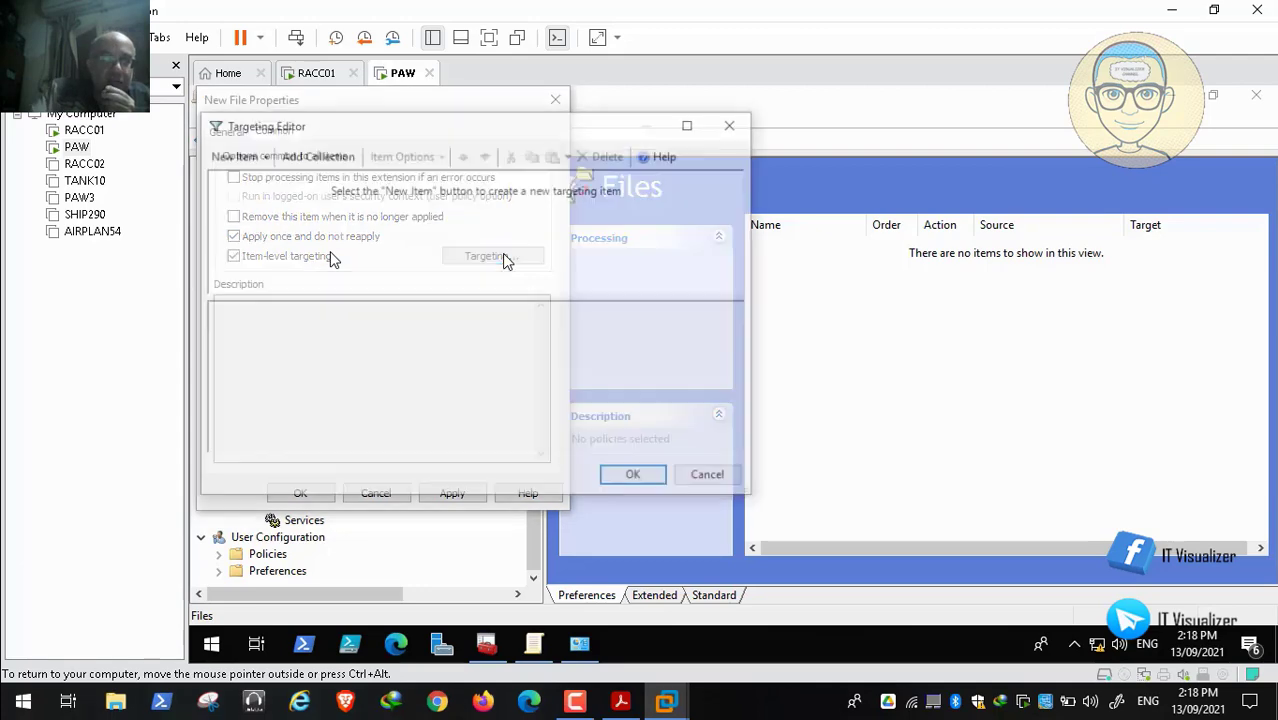
Add a security group targeting condition for REDALERT\Test_AppLocker_Computers
click(249, 160)
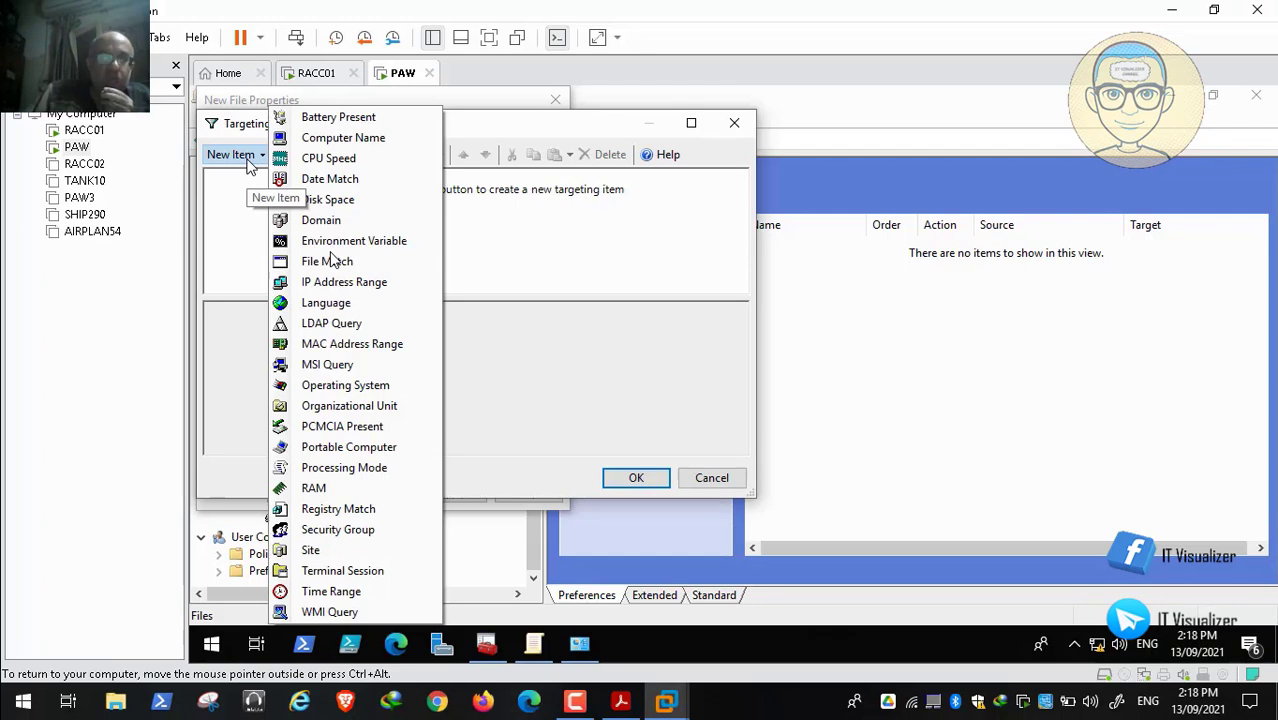
click(371, 530)
click(425, 318)
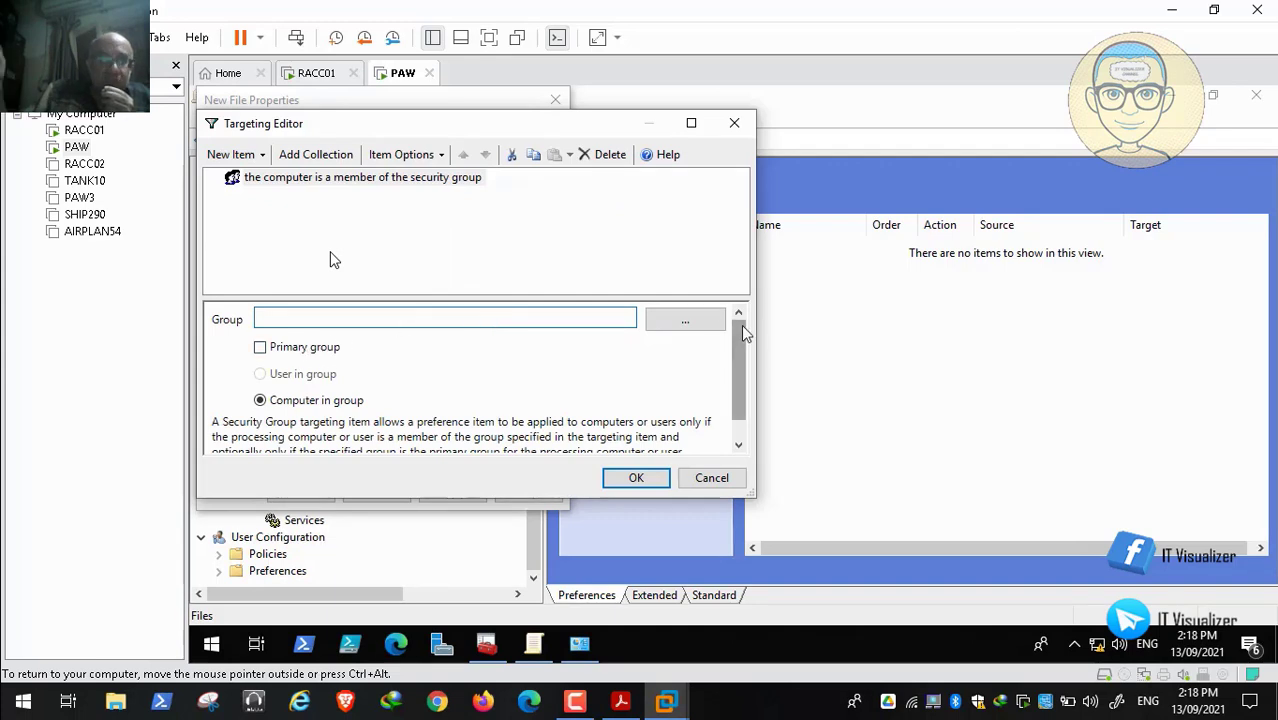
click(685, 321)
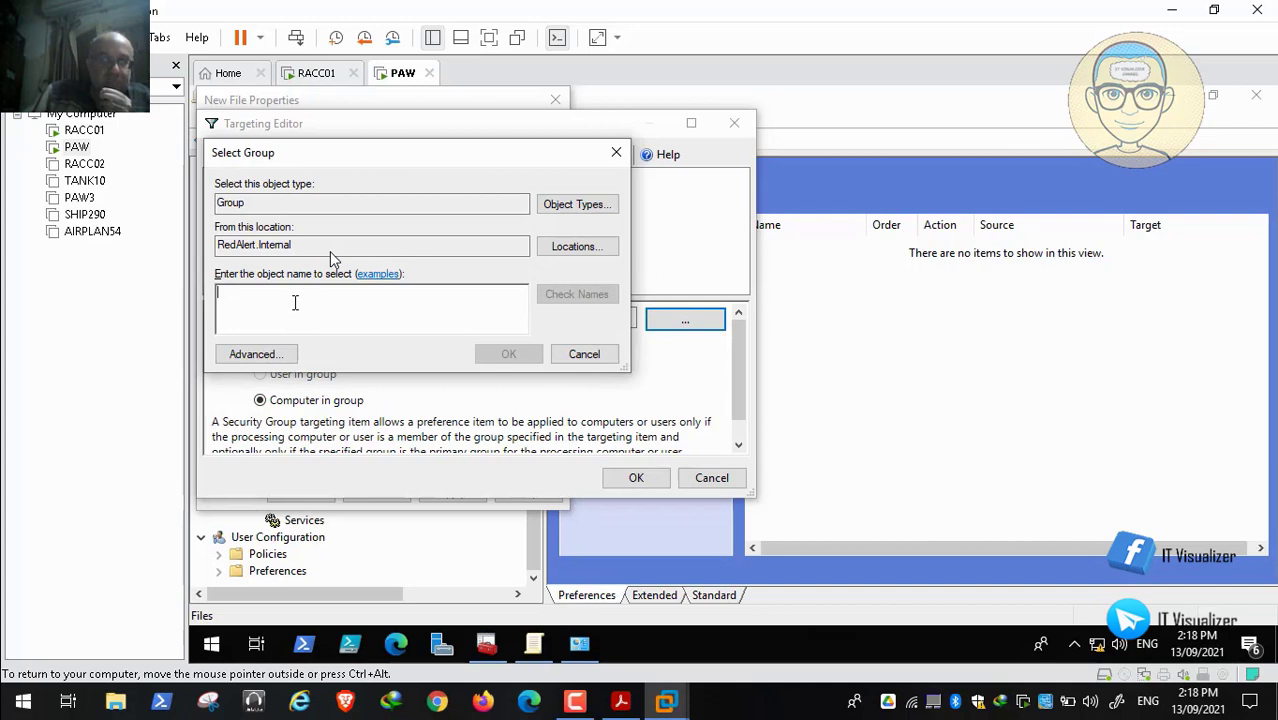
text(Test)
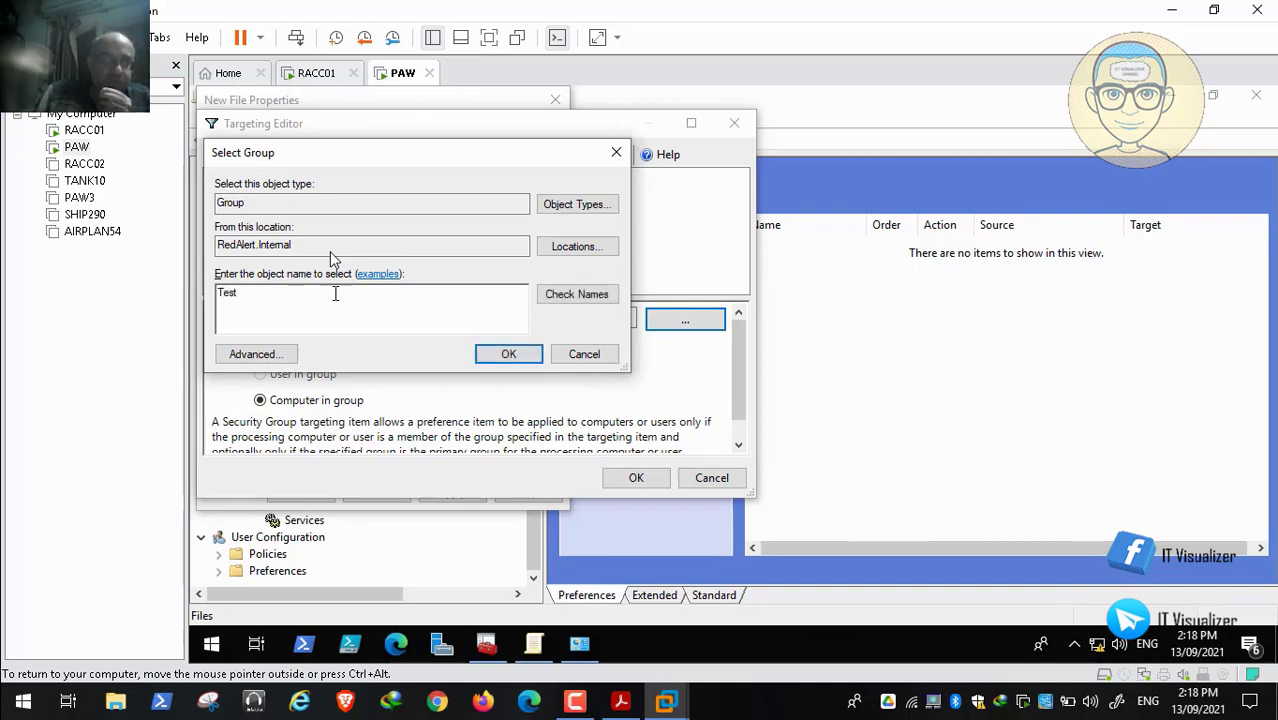
click(551, 297)
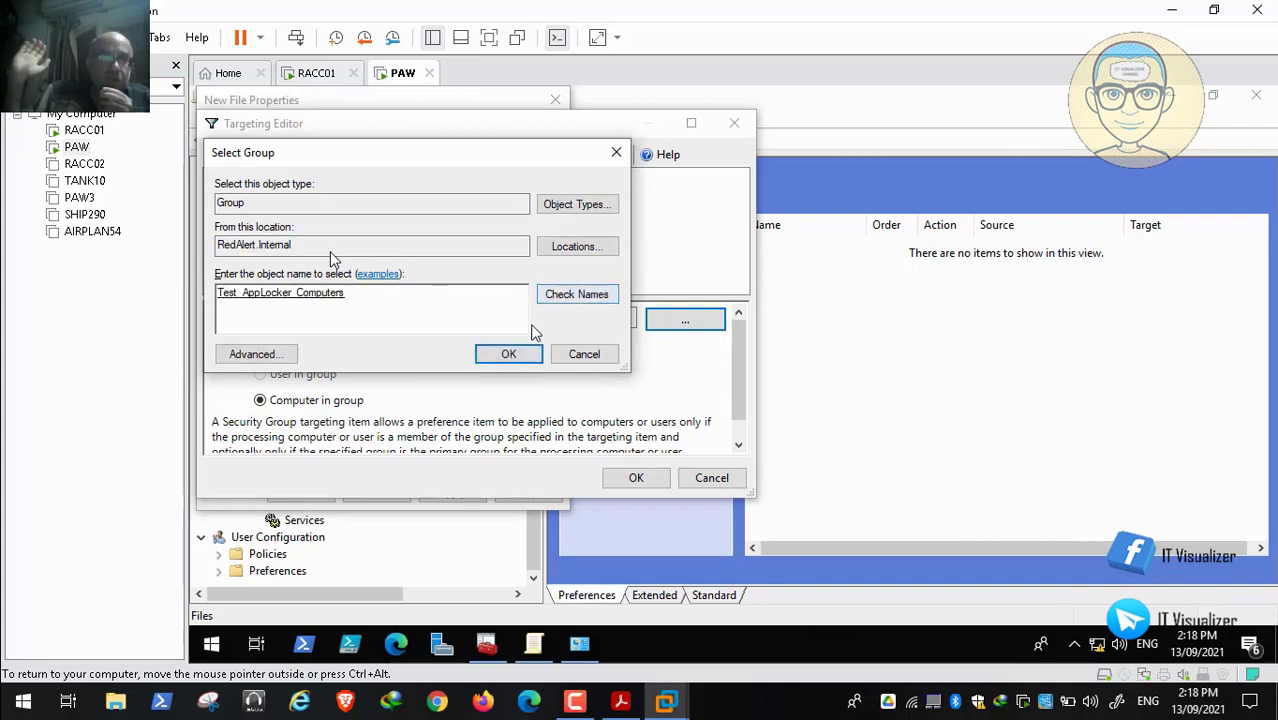
click(510, 356)
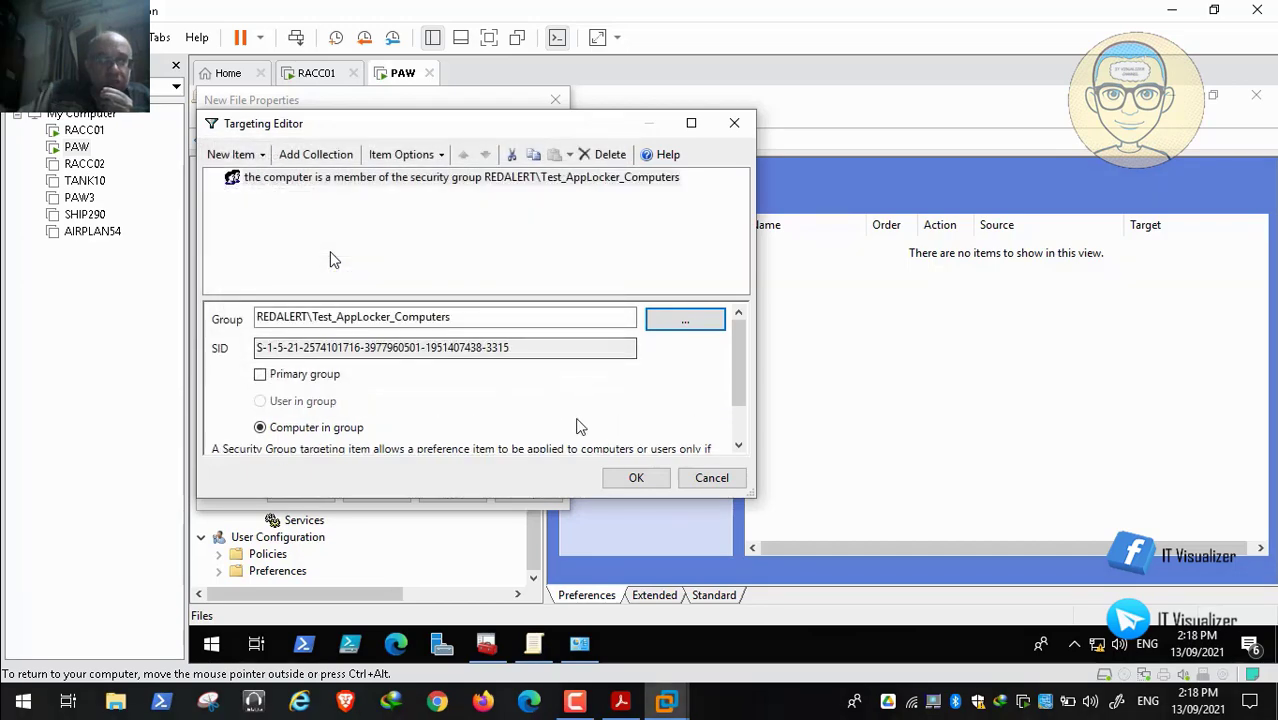
click(635, 479)
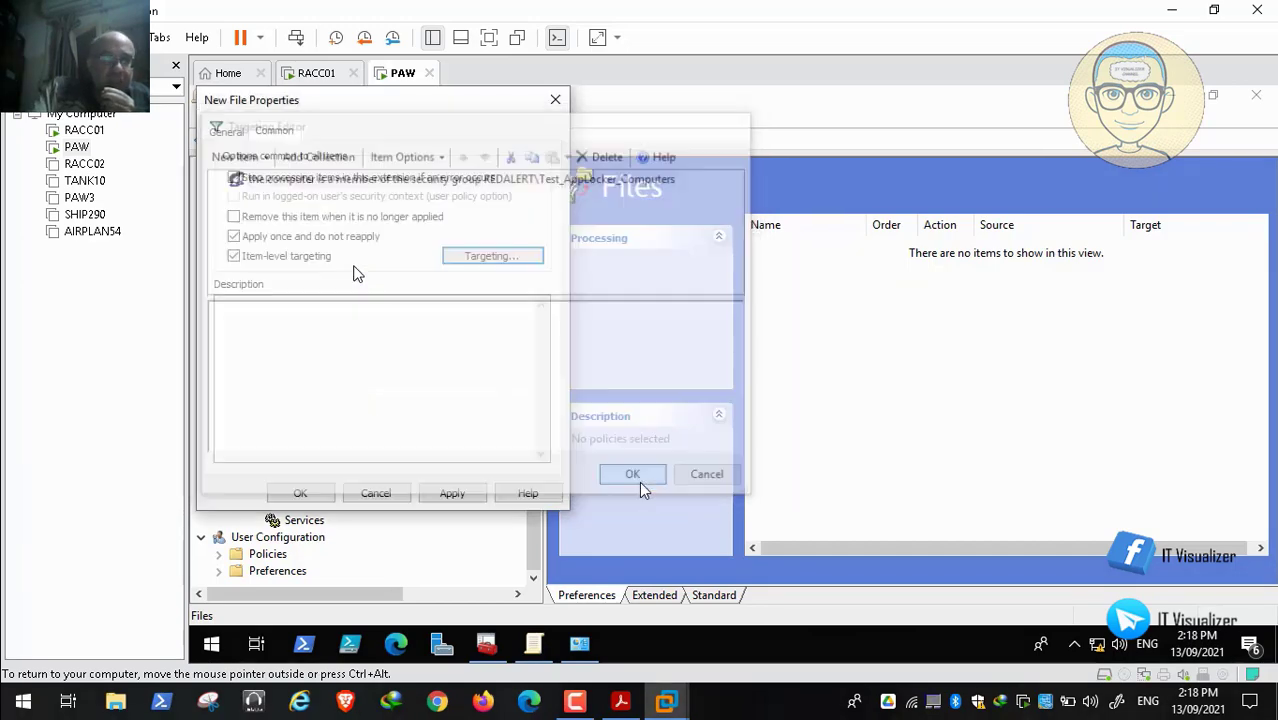
Apply and save the View_0.xml file item
click(225, 131)
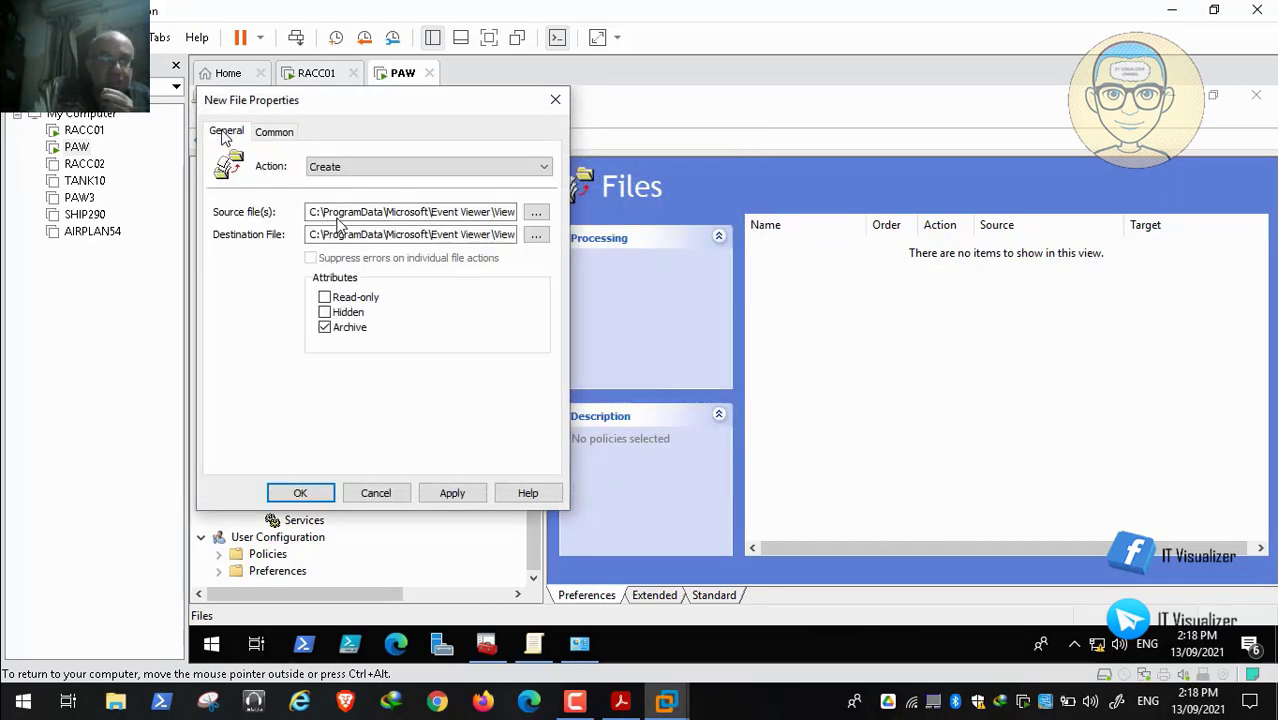
click(452, 493)
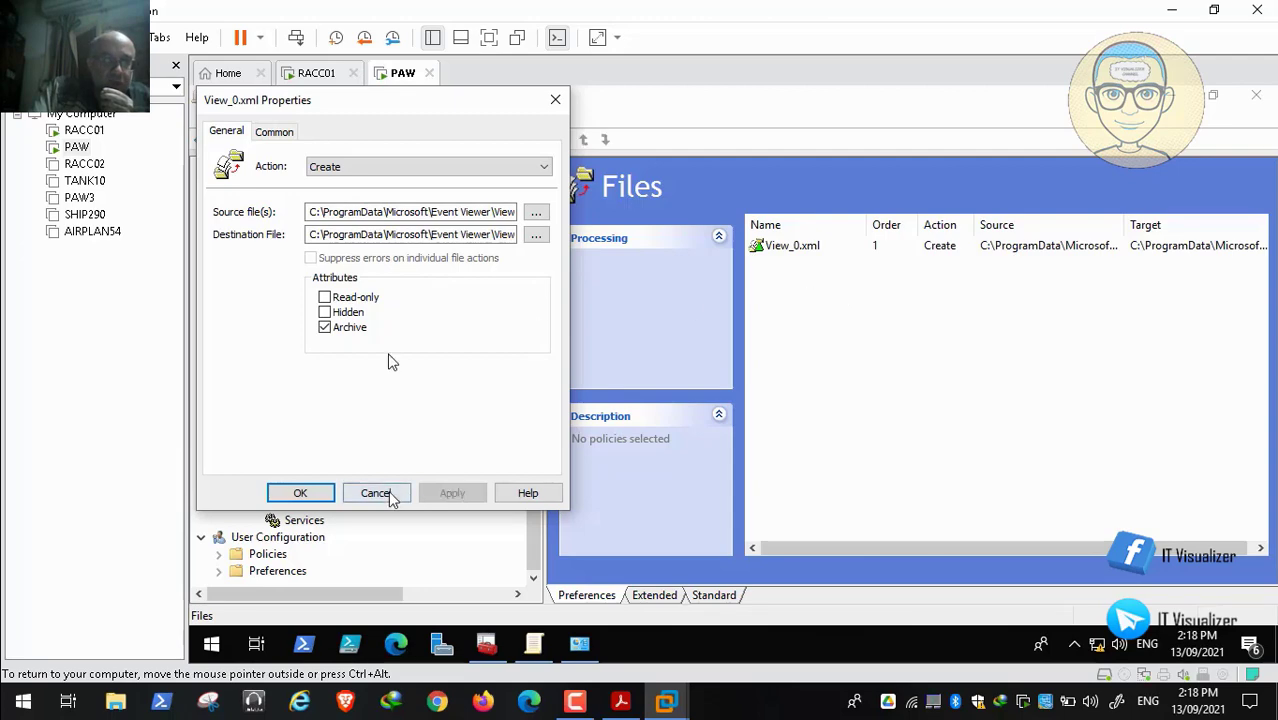
mouse_move(893, 673)
click(300, 493)
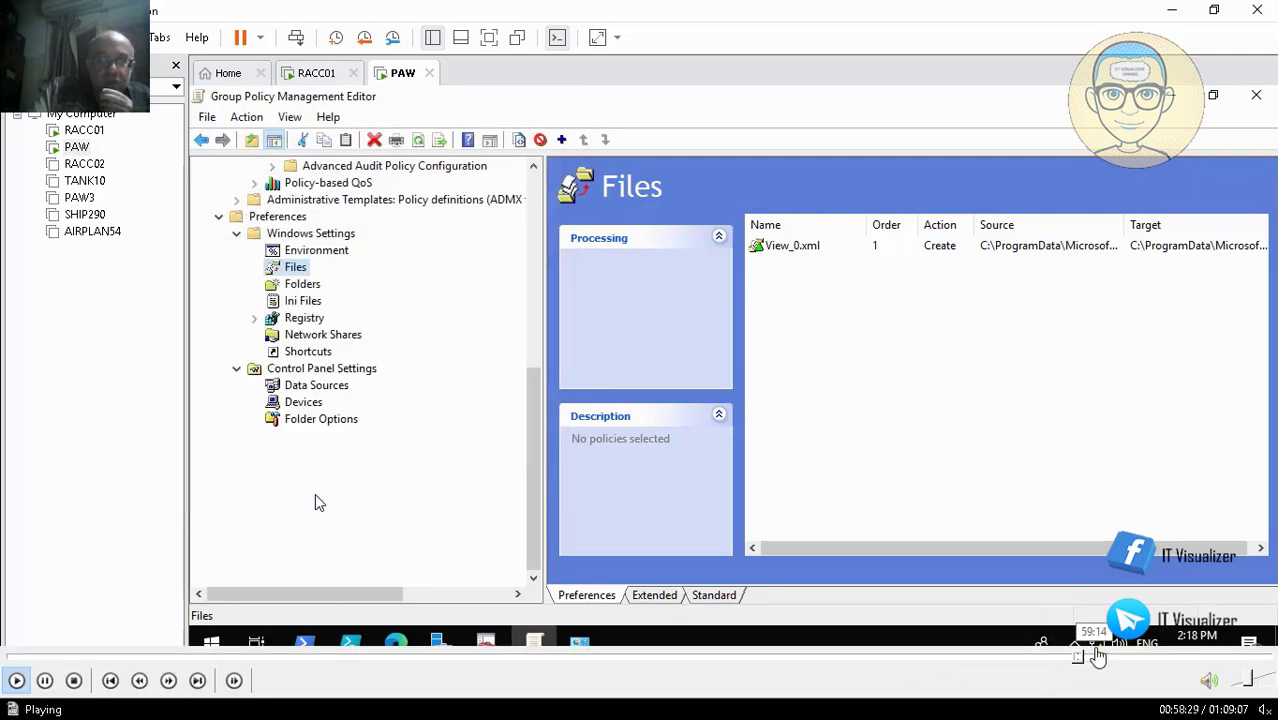
click(1098, 655)
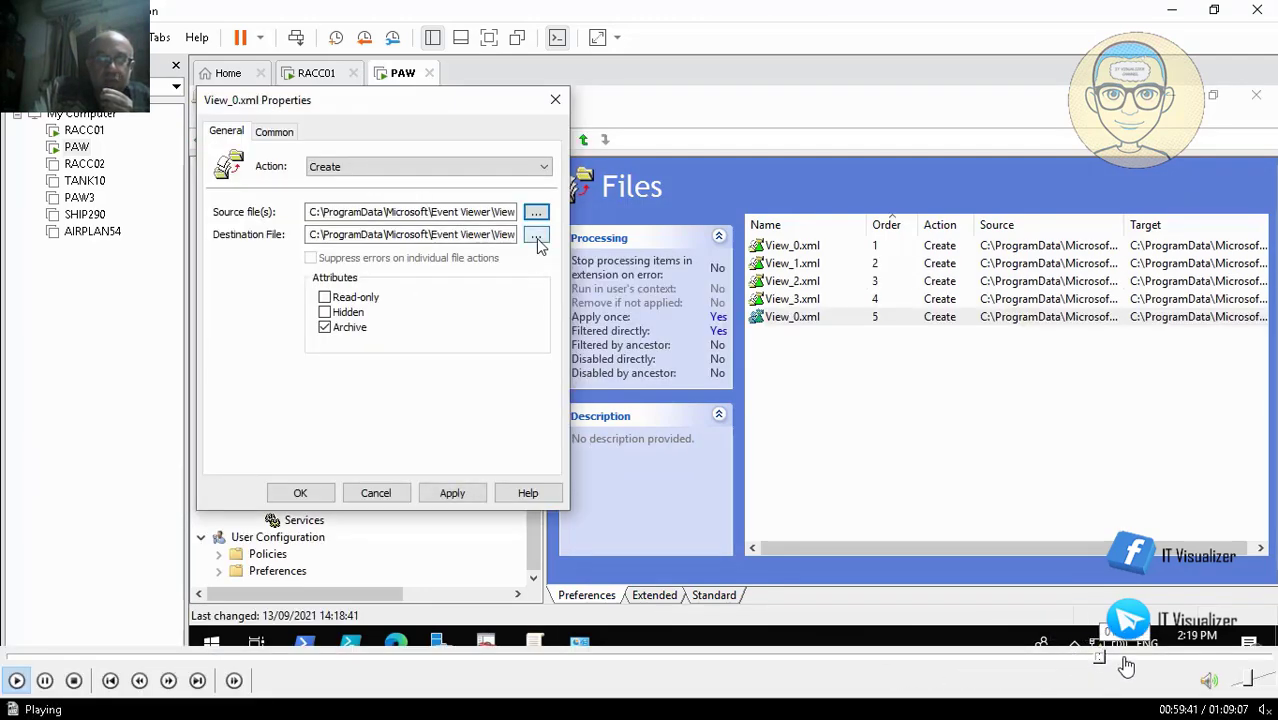
click(1125, 660)
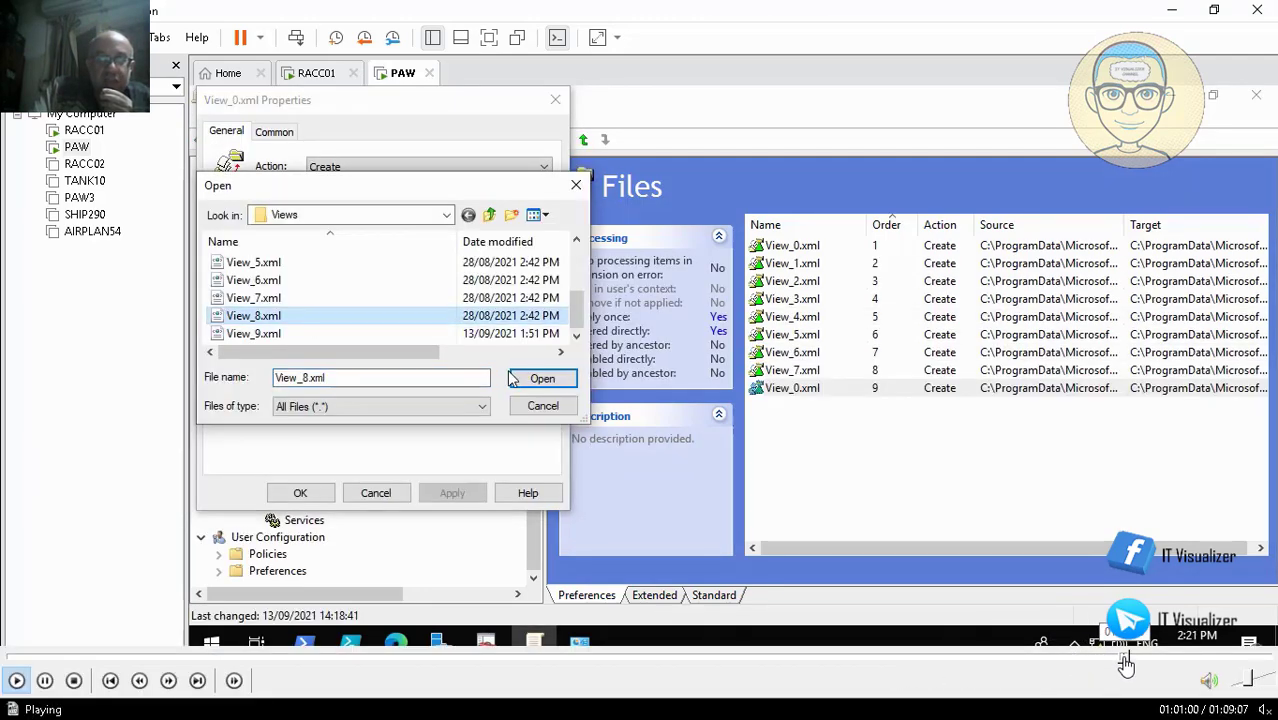
click(1127, 660)
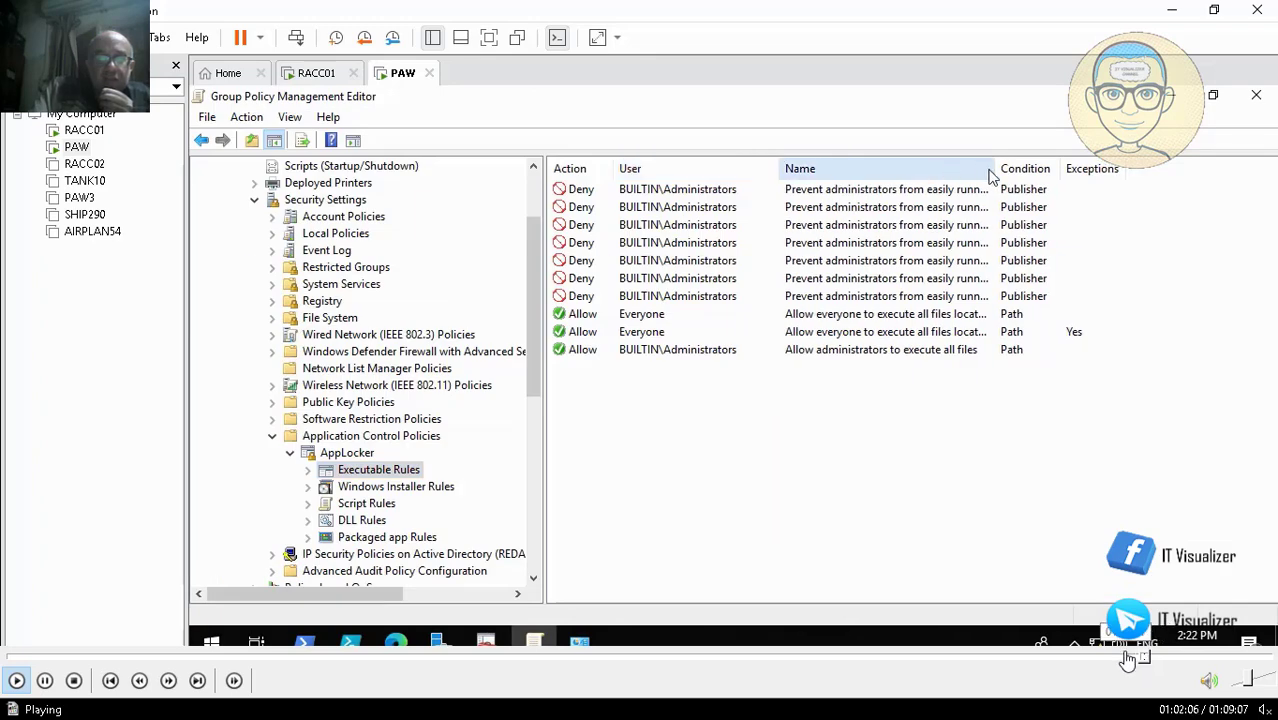
click(1125, 660)
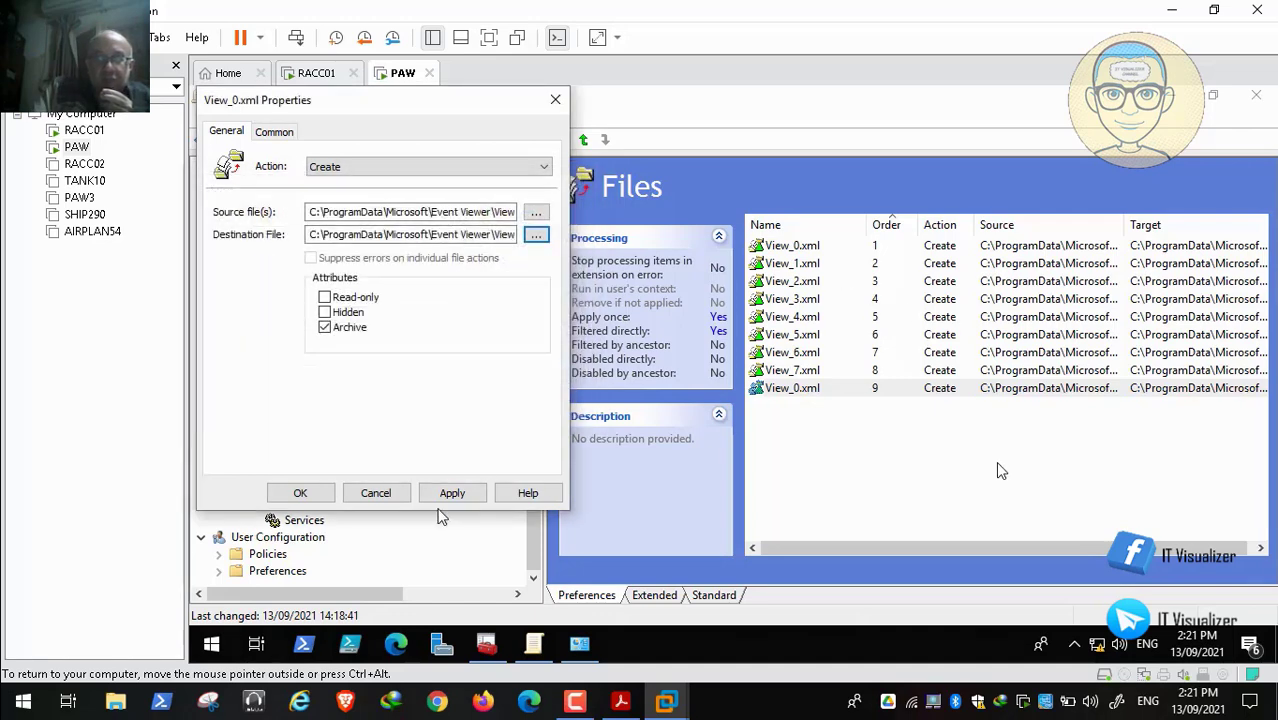
mouse_move(1128, 660)
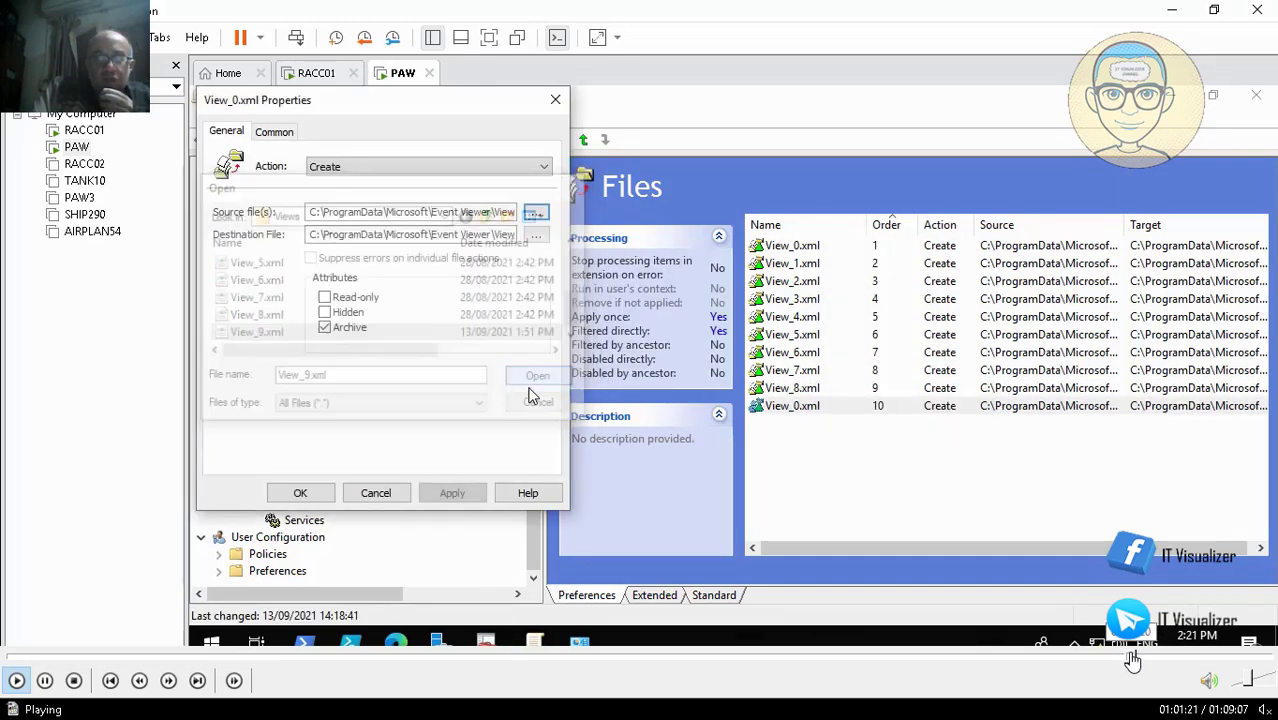
mouse_move(50, 690)
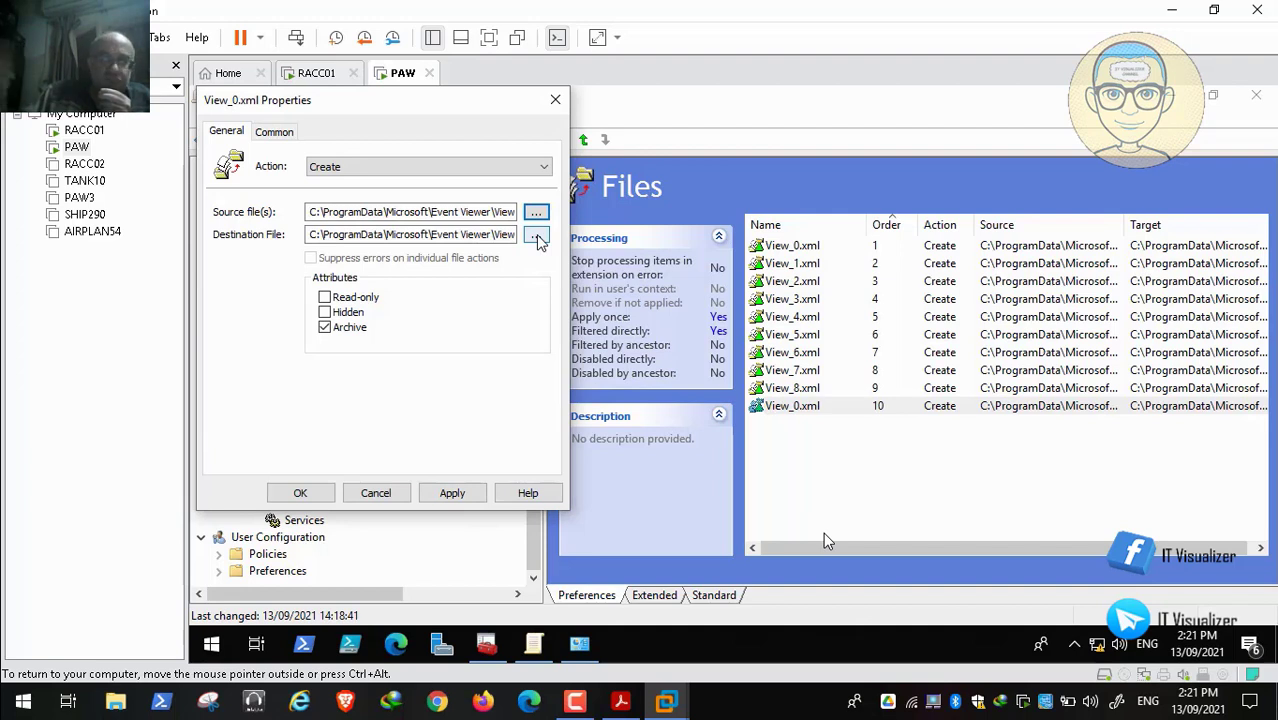
key(space)
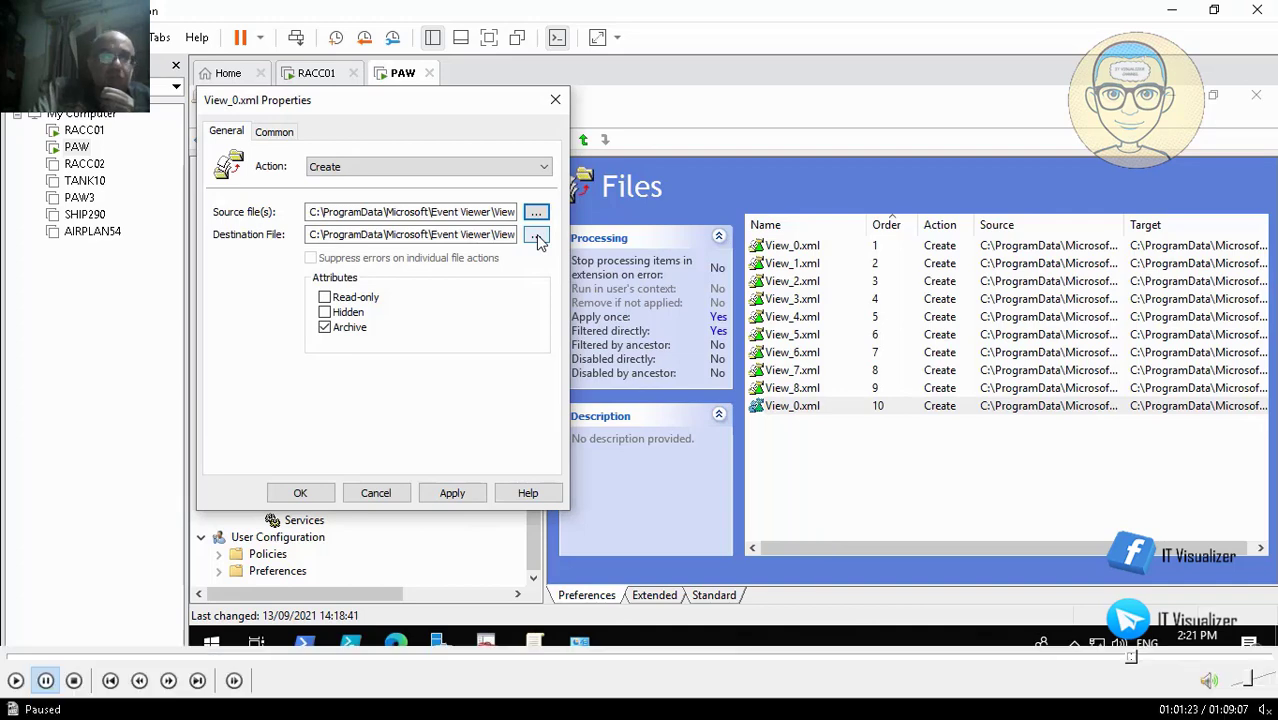
Change the last file item's source to View_9.xml, then apply and close it
click(15, 680)
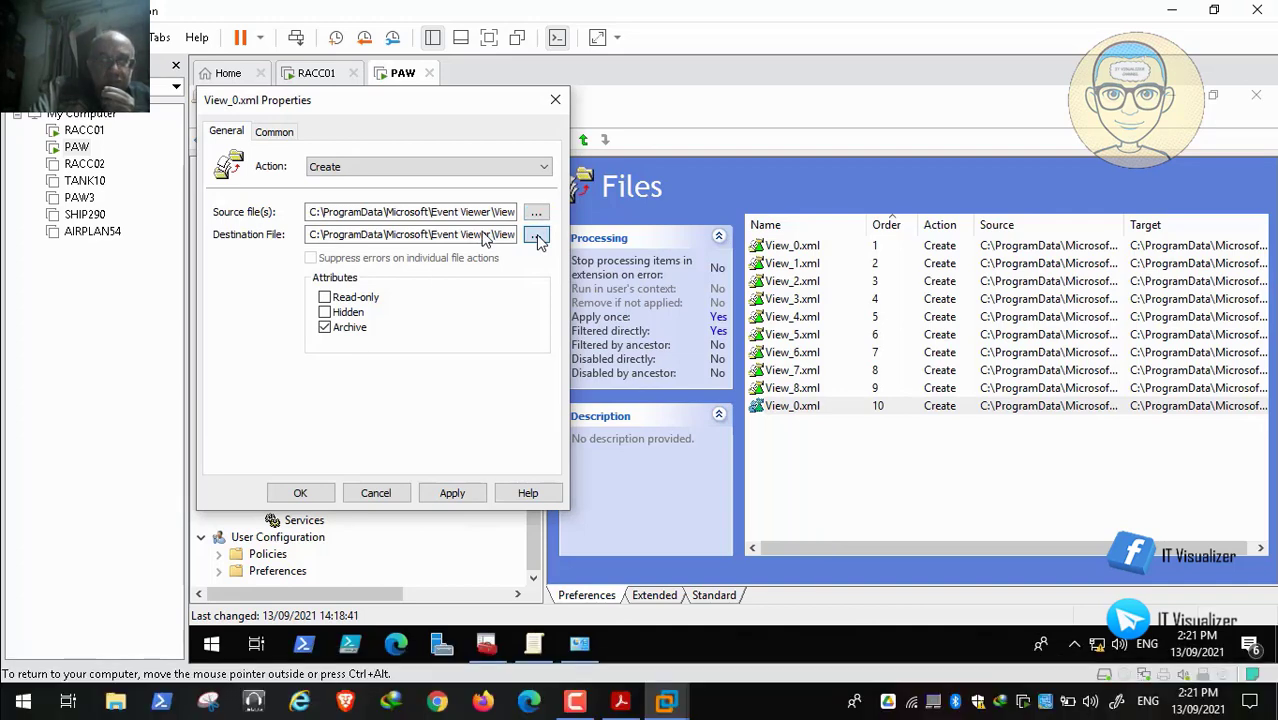
click(578, 340)
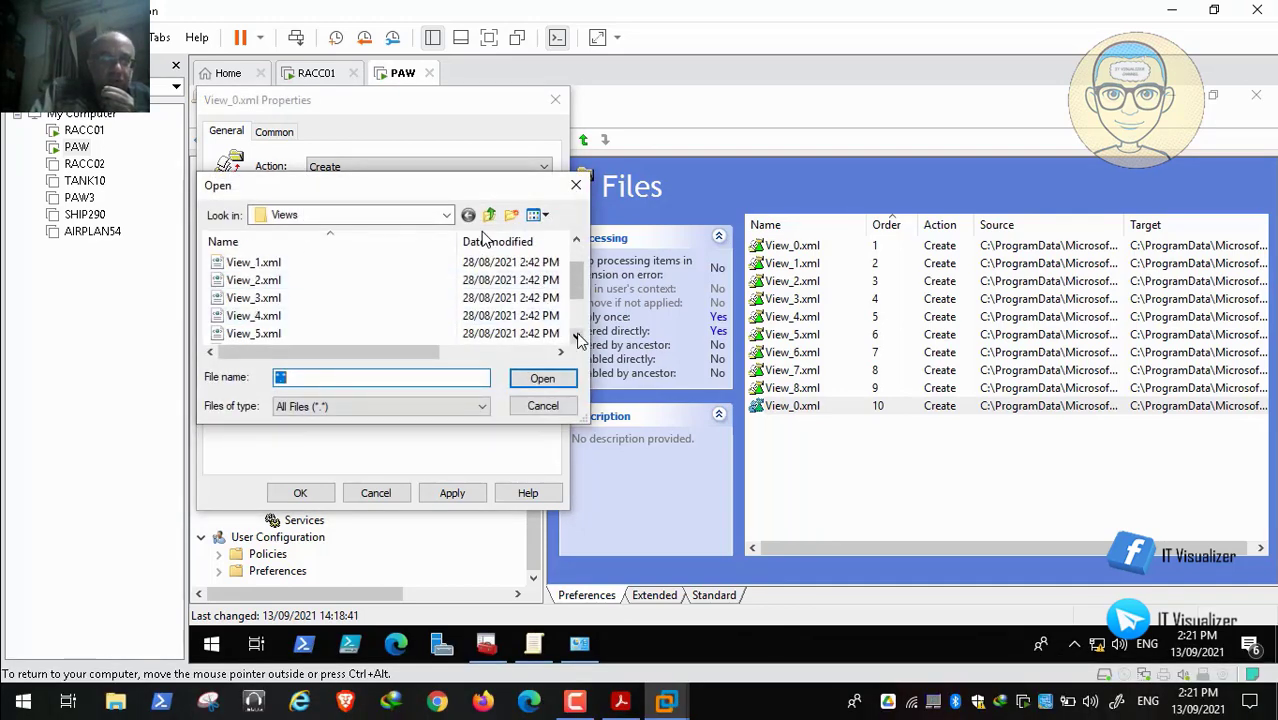
click(578, 340)
click(313, 331)
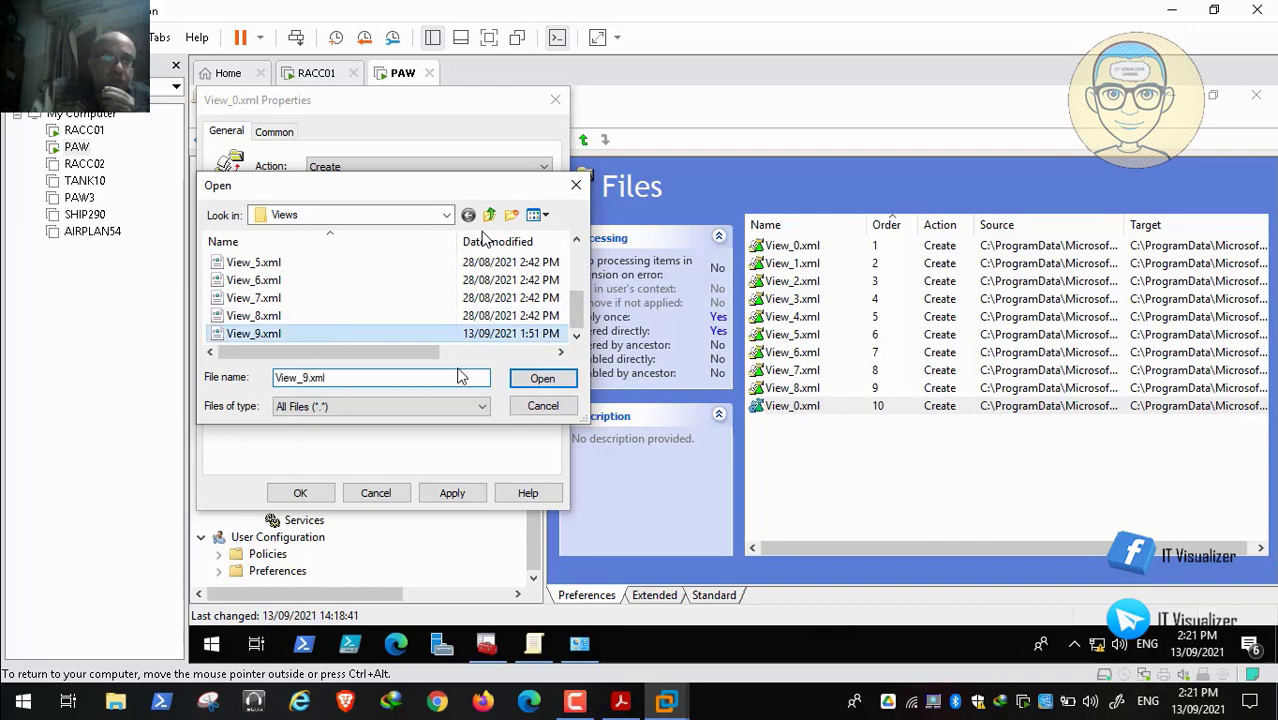
click(545, 388)
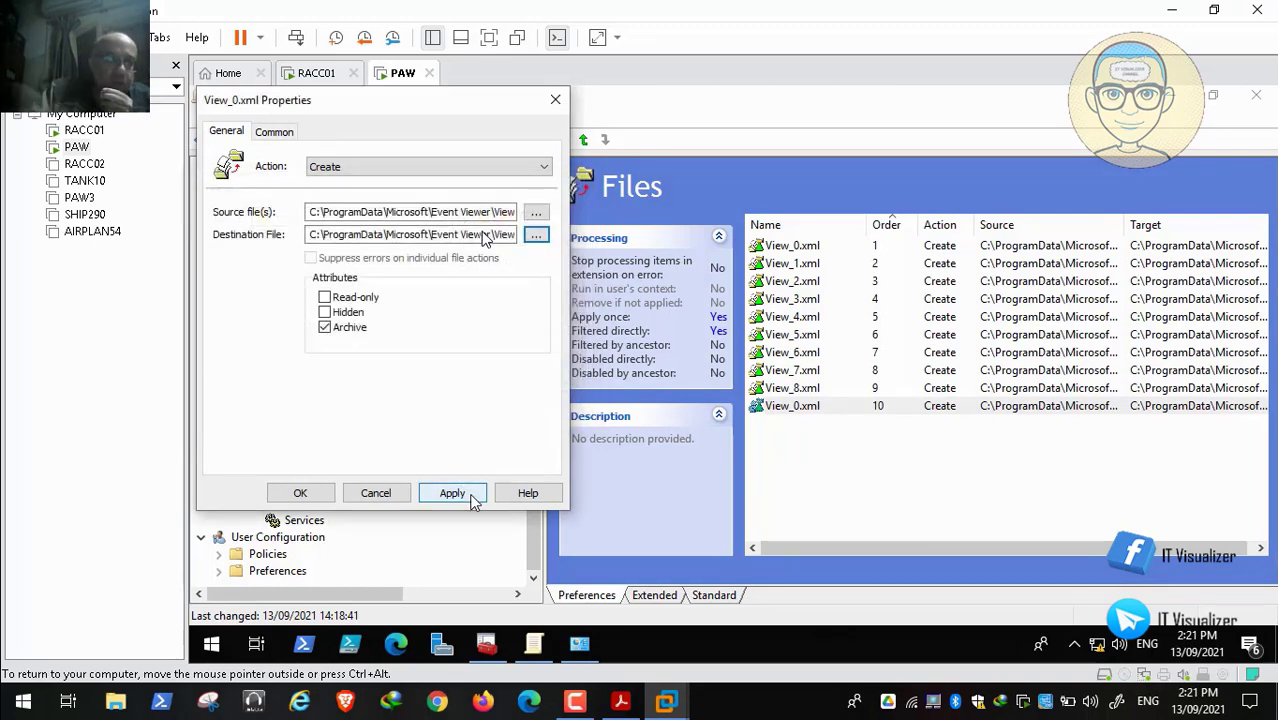
click(450, 492)
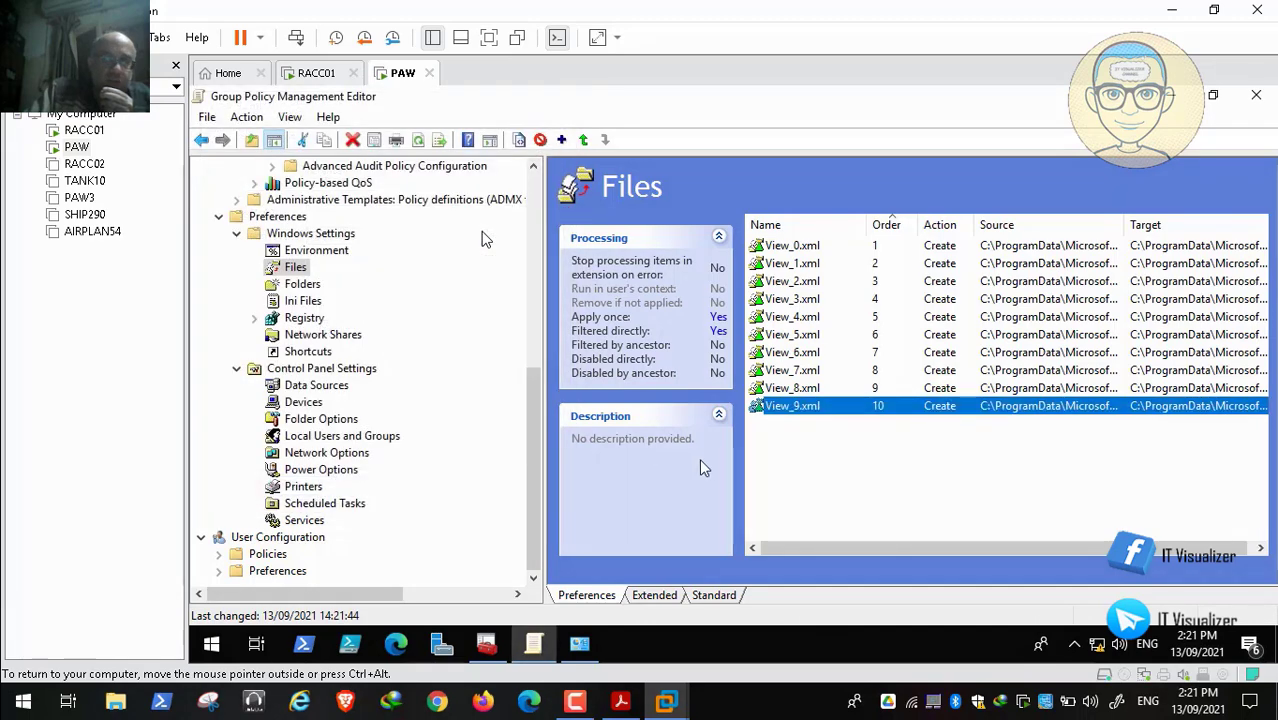
click(300, 492)
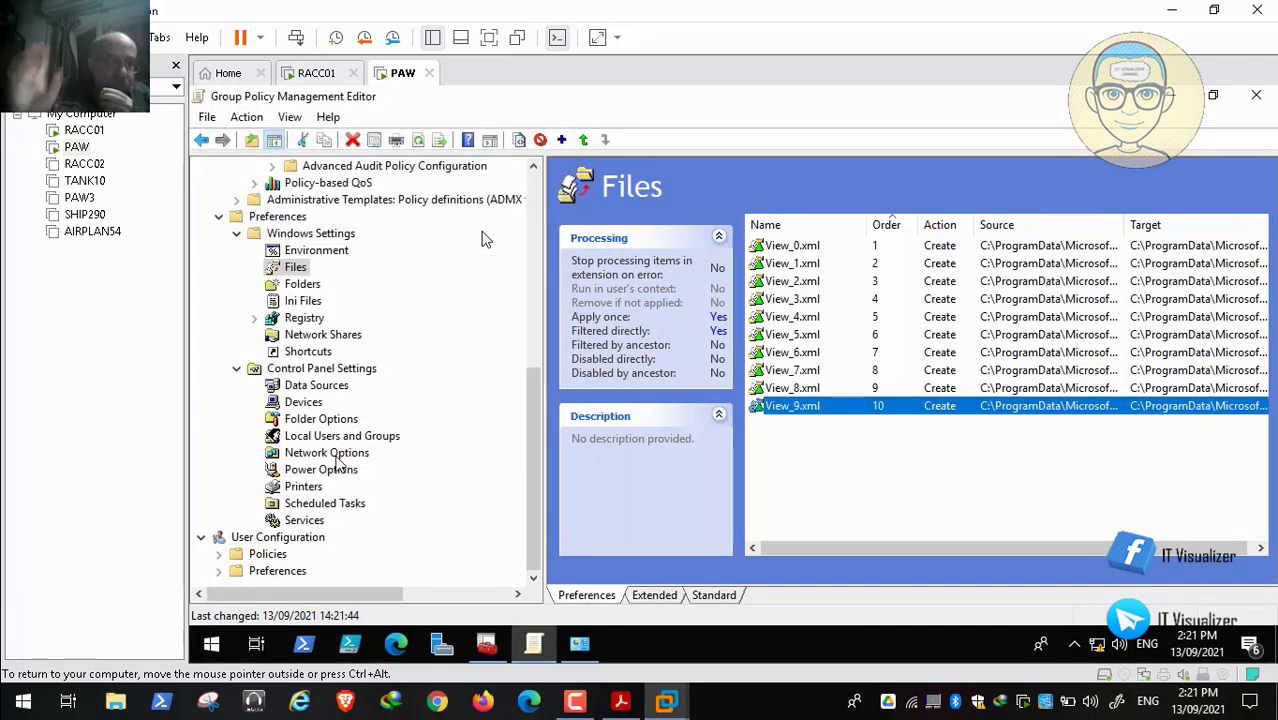
Open AppLocker's properties and check the Enforcement and Advanced tabs show Audit only
scroll(500, 215, up, 8)
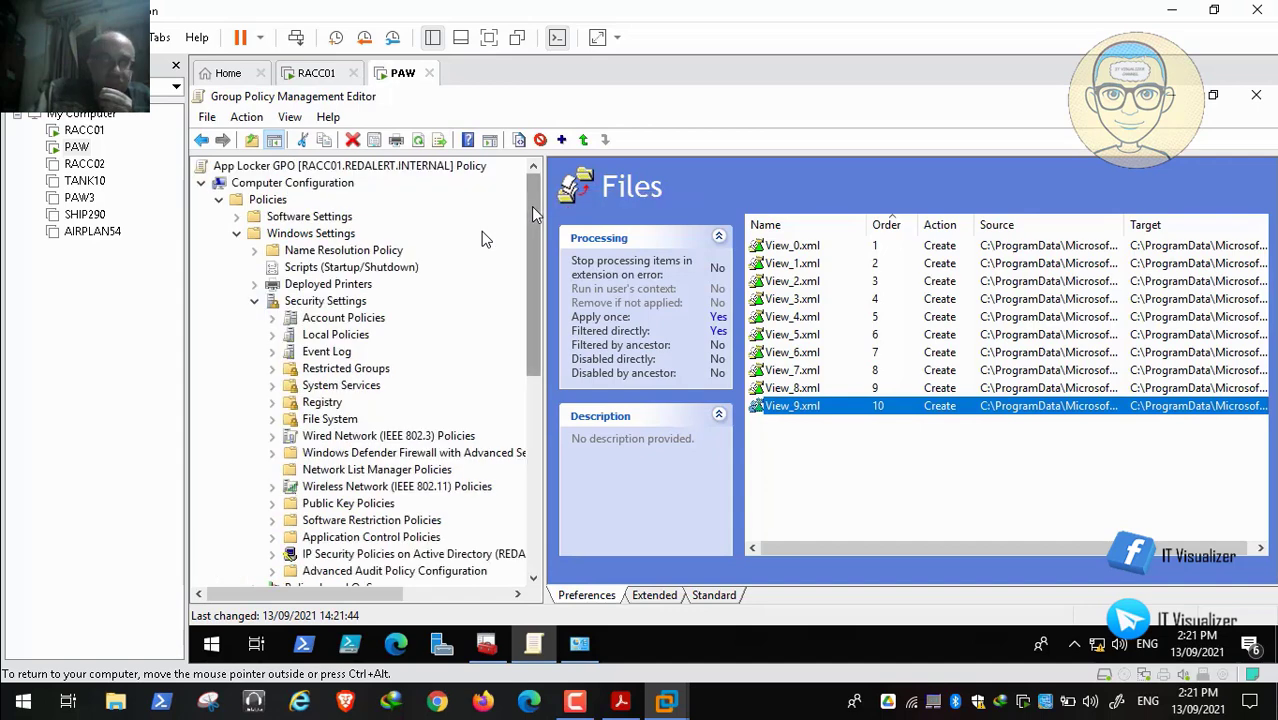
click(533, 578)
click(533, 578)
click(533, 578)
click(533, 578)
click(533, 578)
click(533, 578)
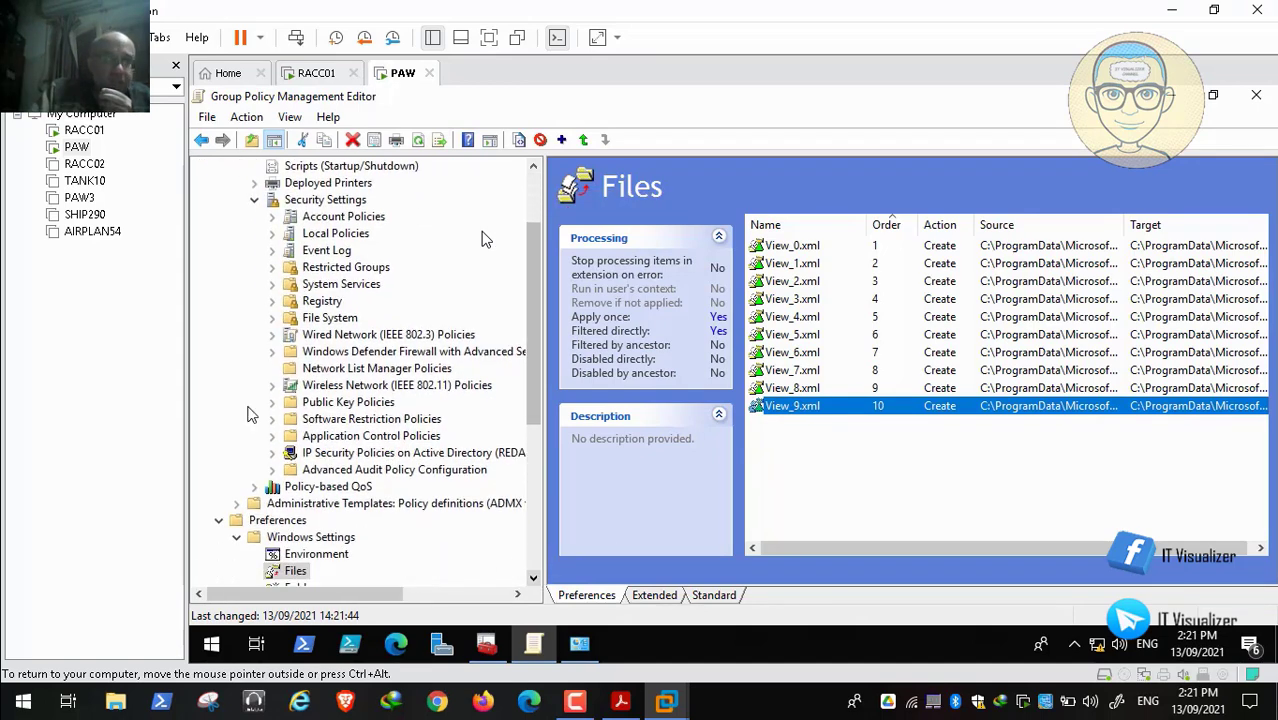
click(272, 437)
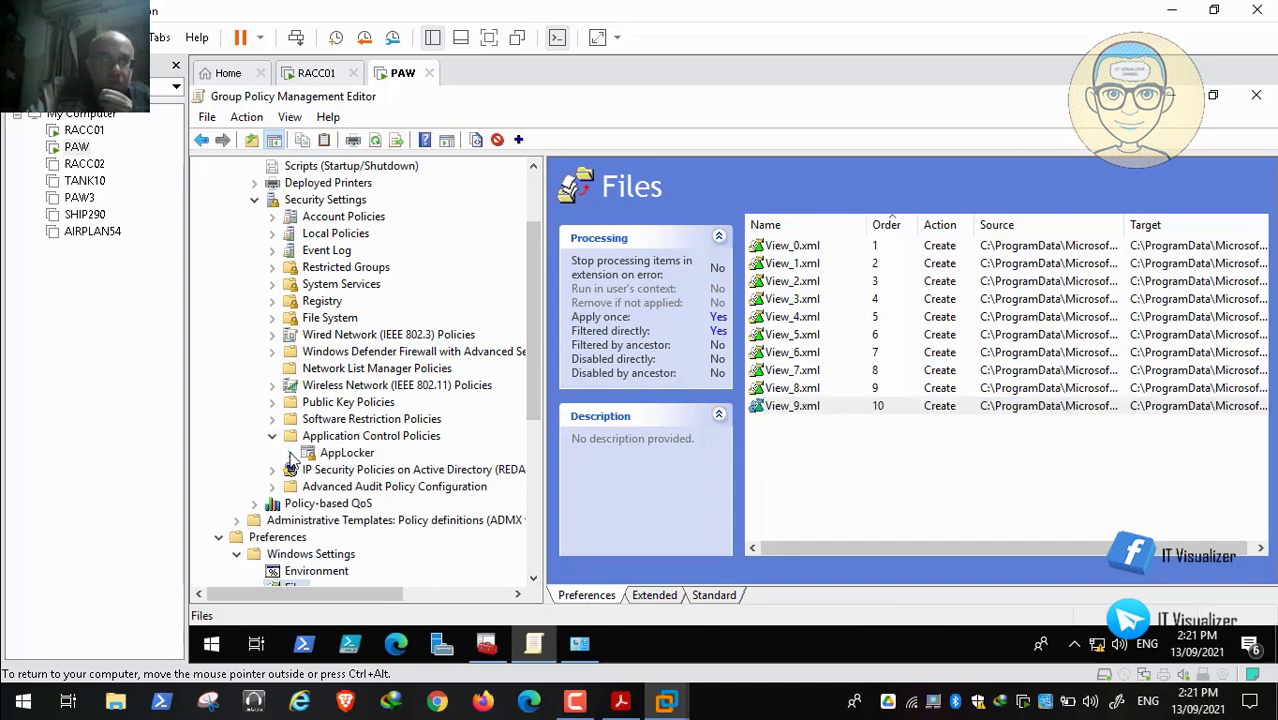
click(290, 454)
right_click(336, 453)
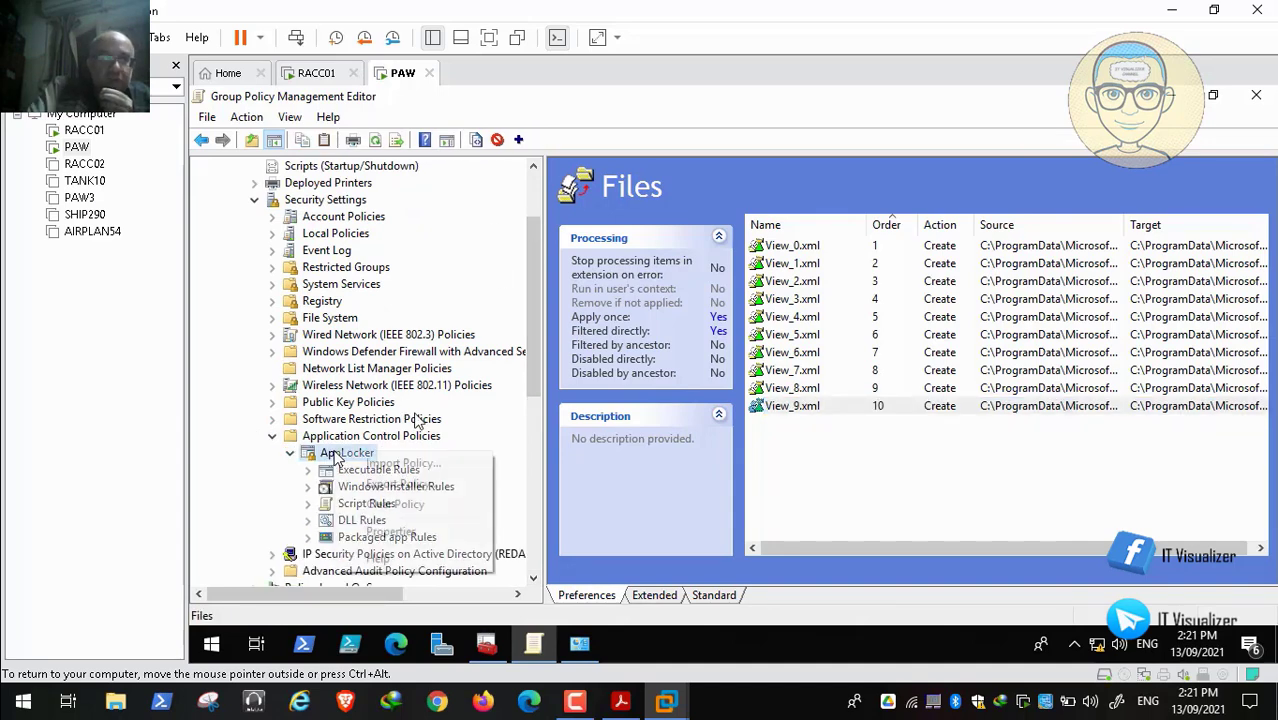
click(395, 531)
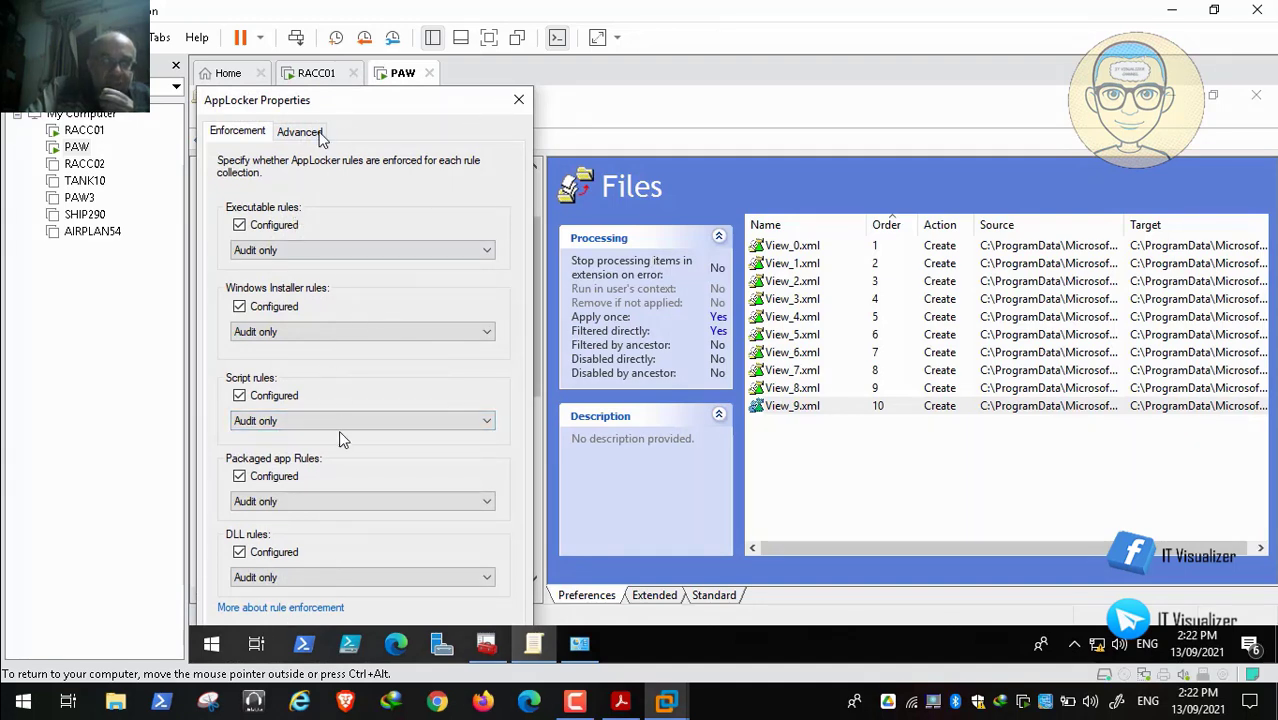
click(318, 134)
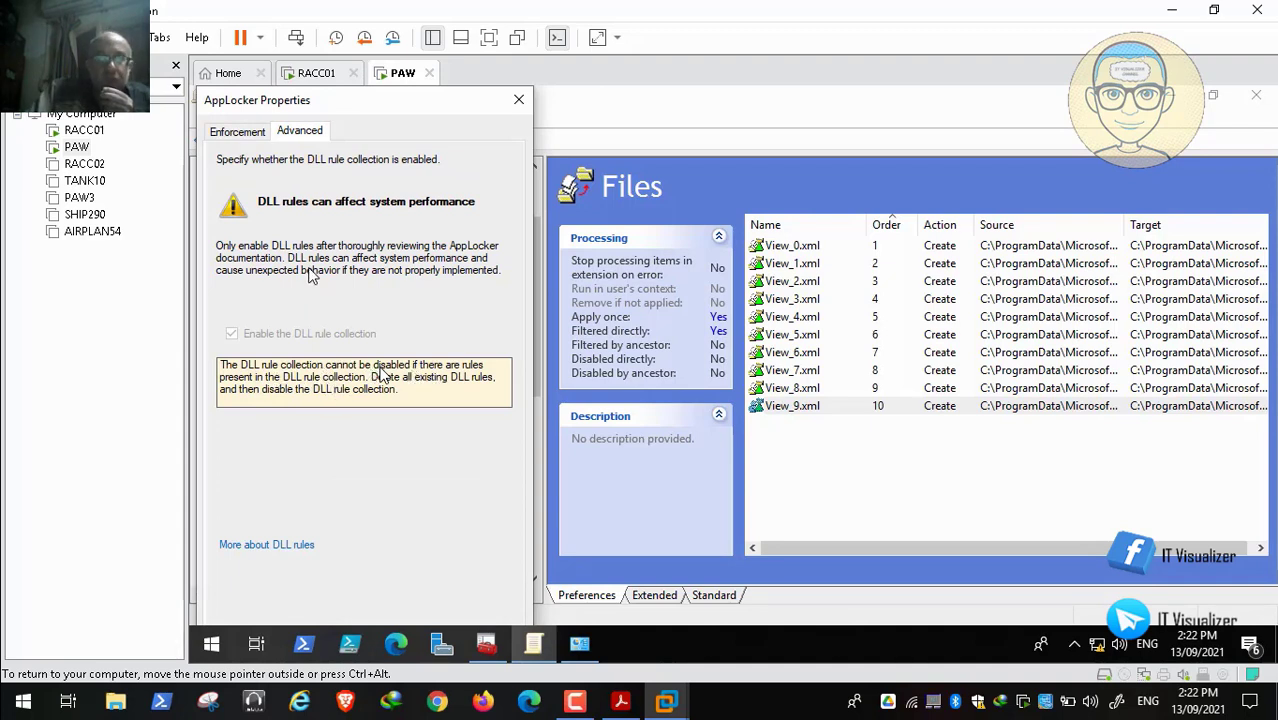
click(240, 136)
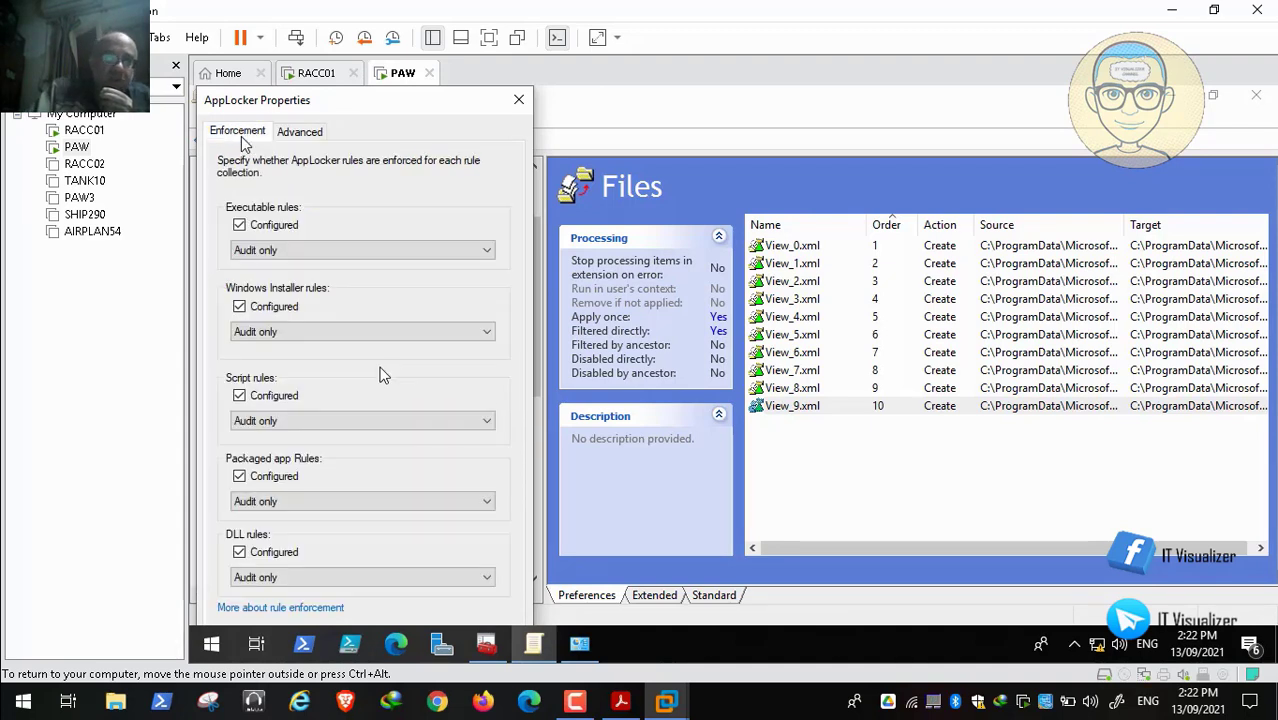
click(518, 101)
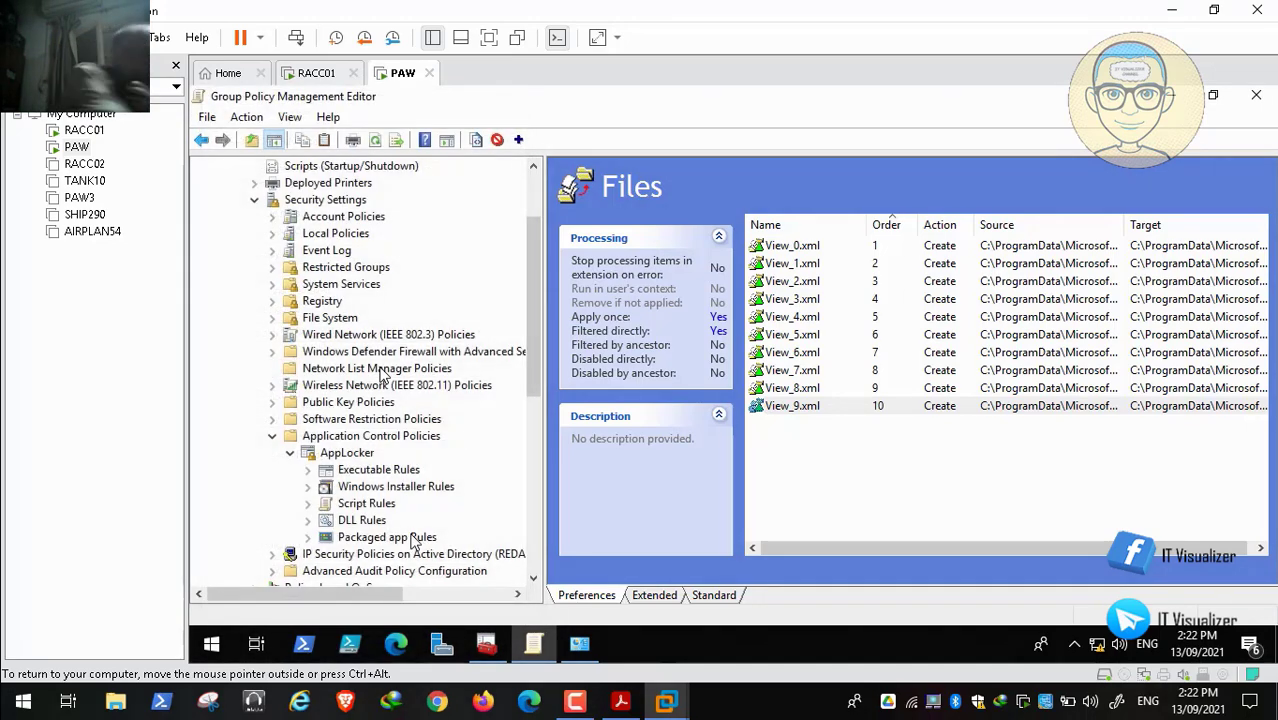
List the Executable rules and widen the User and Name columns
click(376, 470)
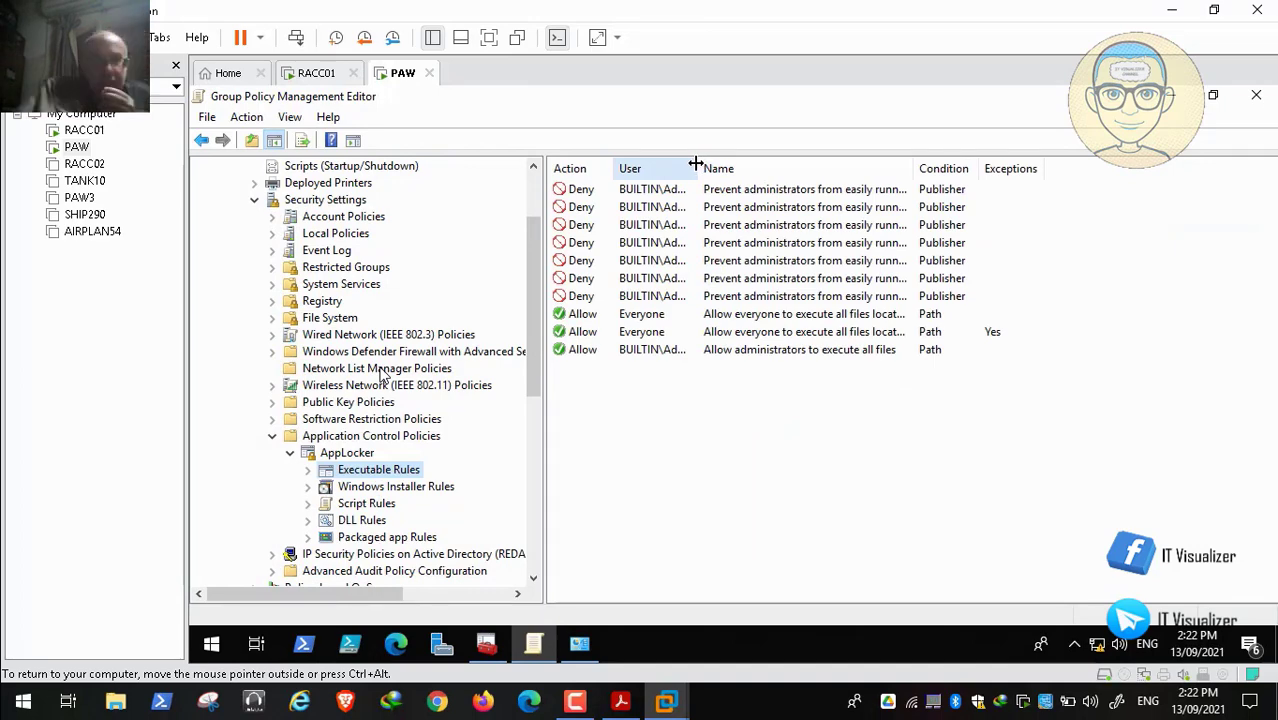
drag(693, 163, 779, 163)
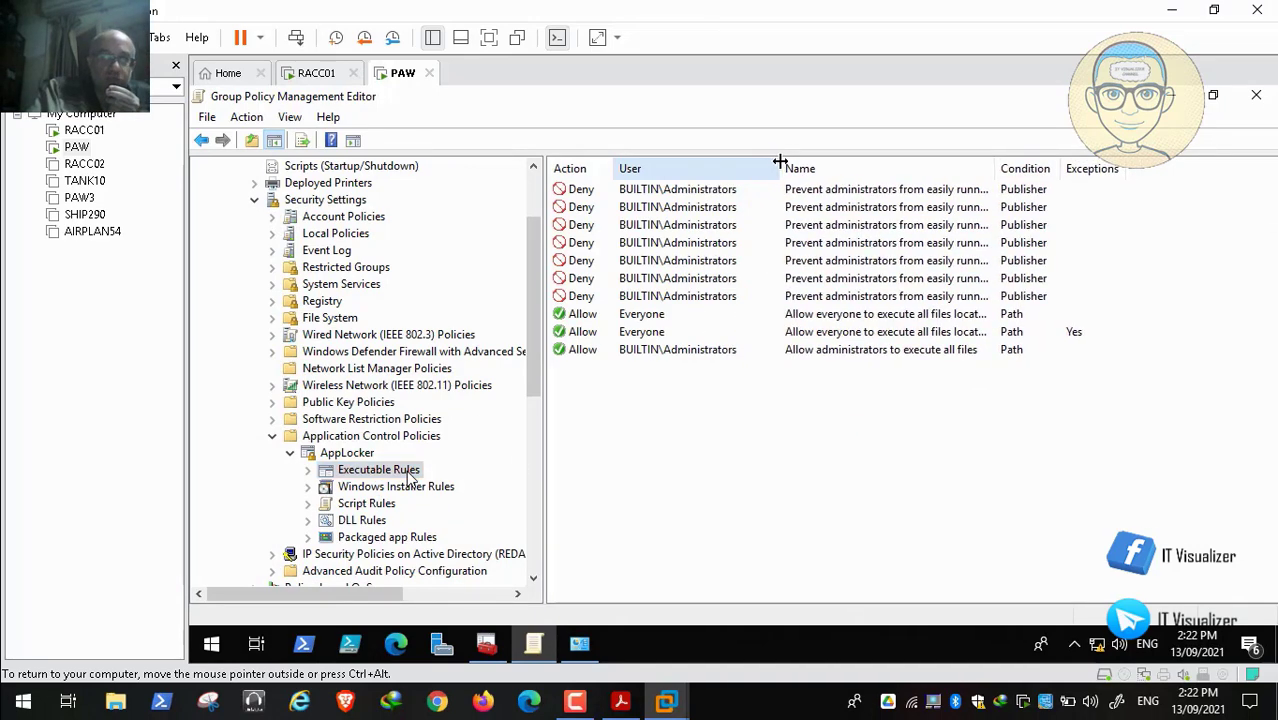
drag(996, 168, 1220, 186)
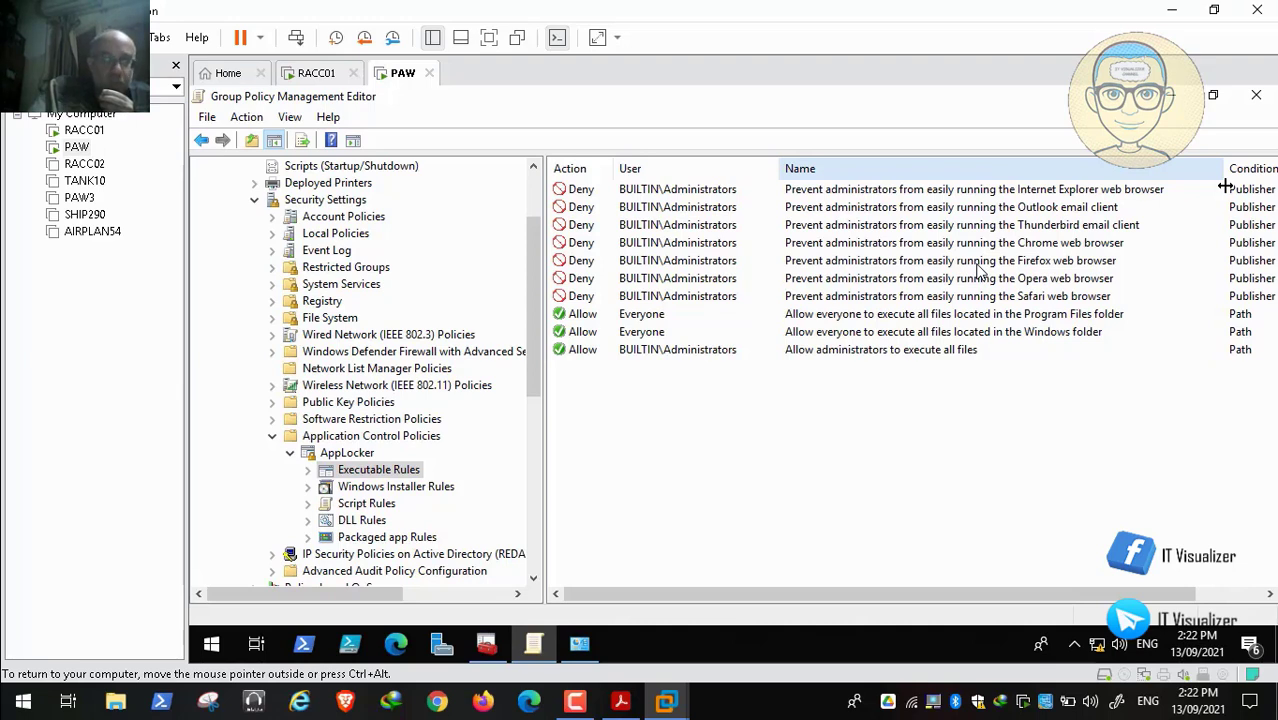
mouse_move(329, 663)
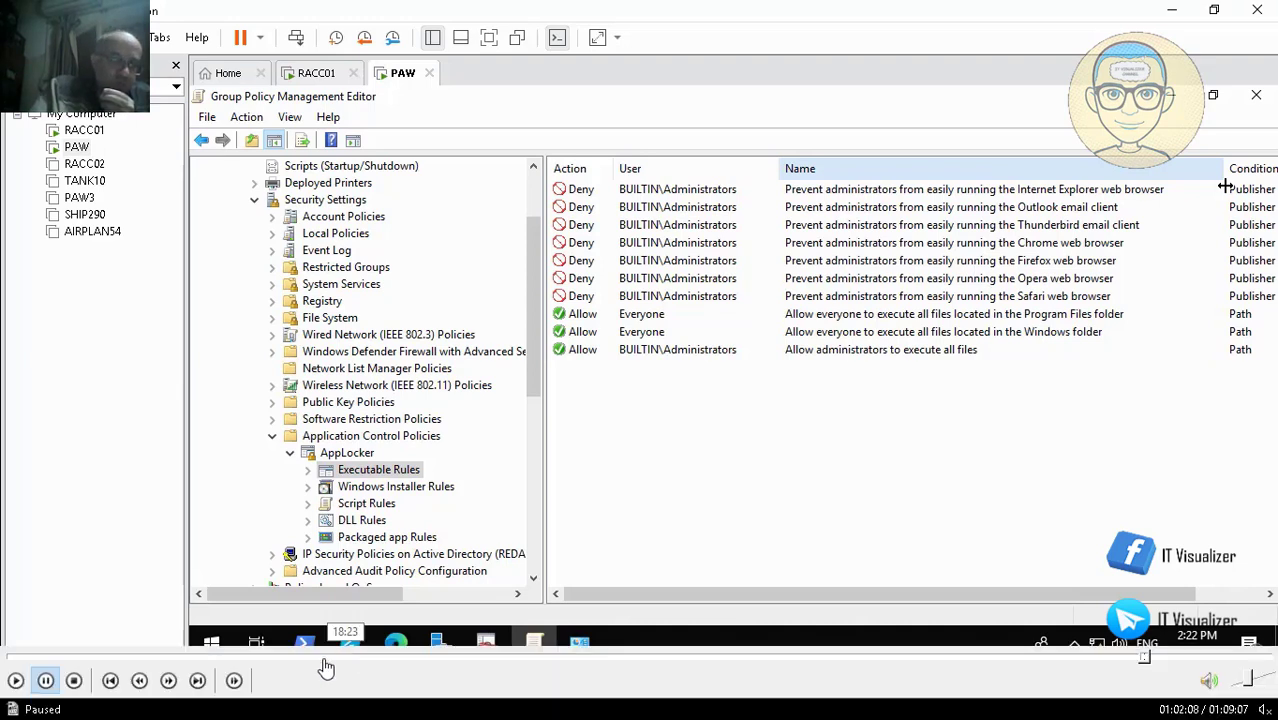
click(16, 681)
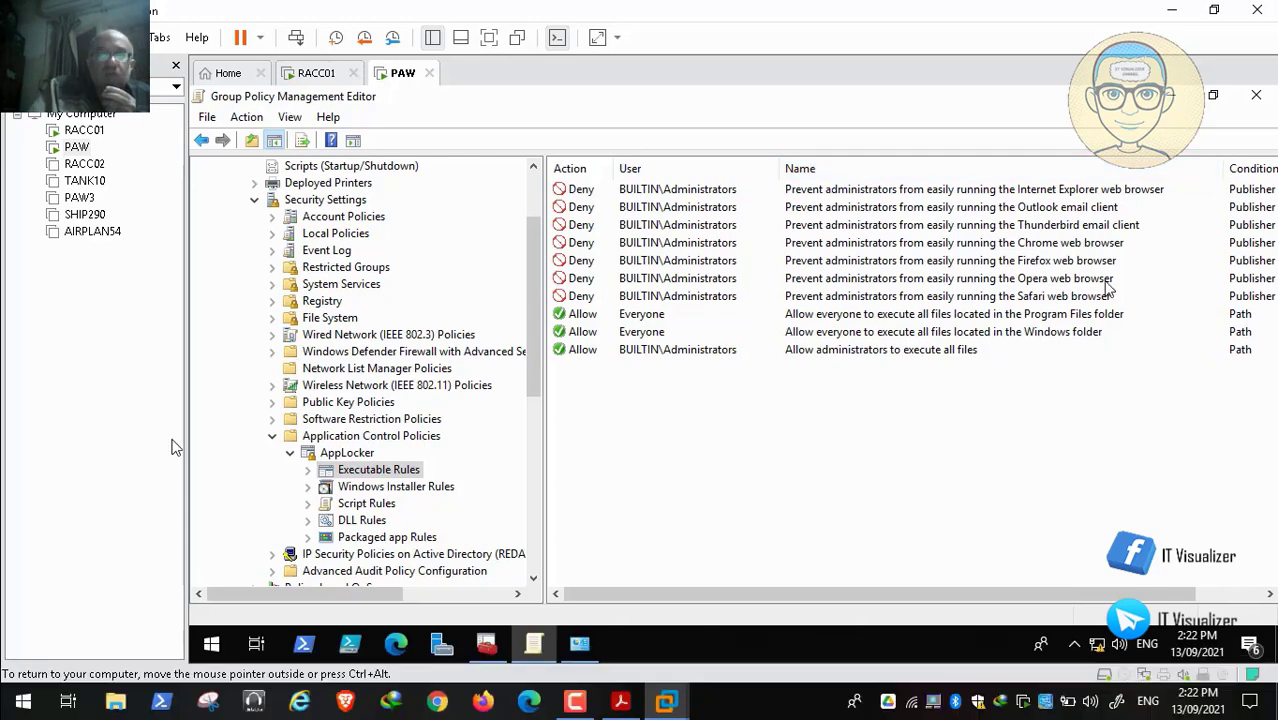
Inspect each Executable rule: browser and mail deny rules, plus Program Files, Windows and administrators allow rules
click(1032, 296)
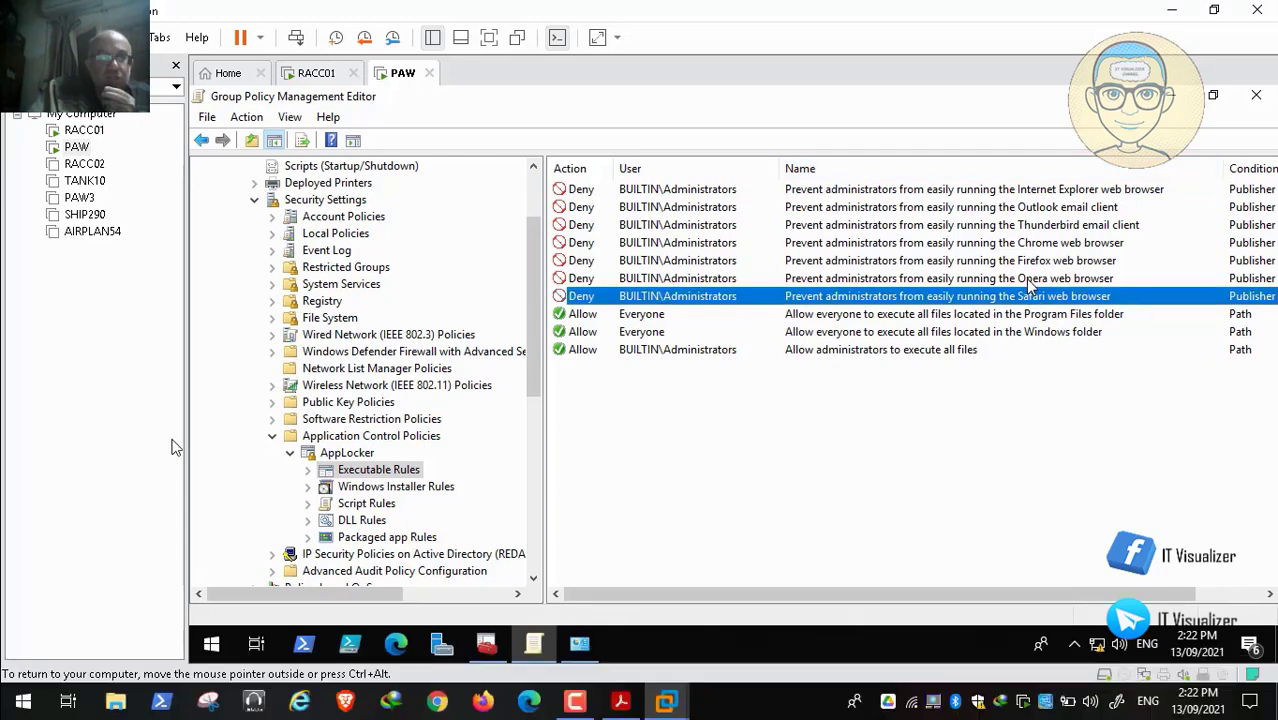
click(1026, 279)
click(1035, 260)
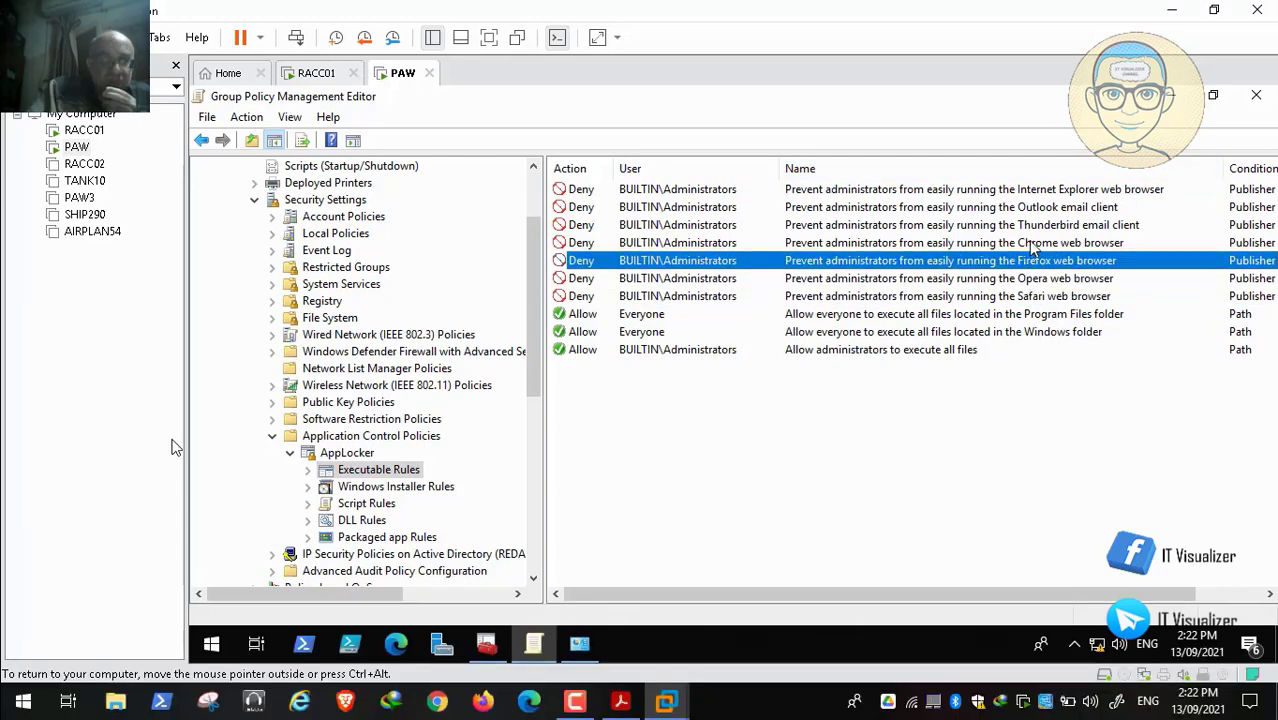
click(1034, 243)
click(1026, 225)
click(1028, 206)
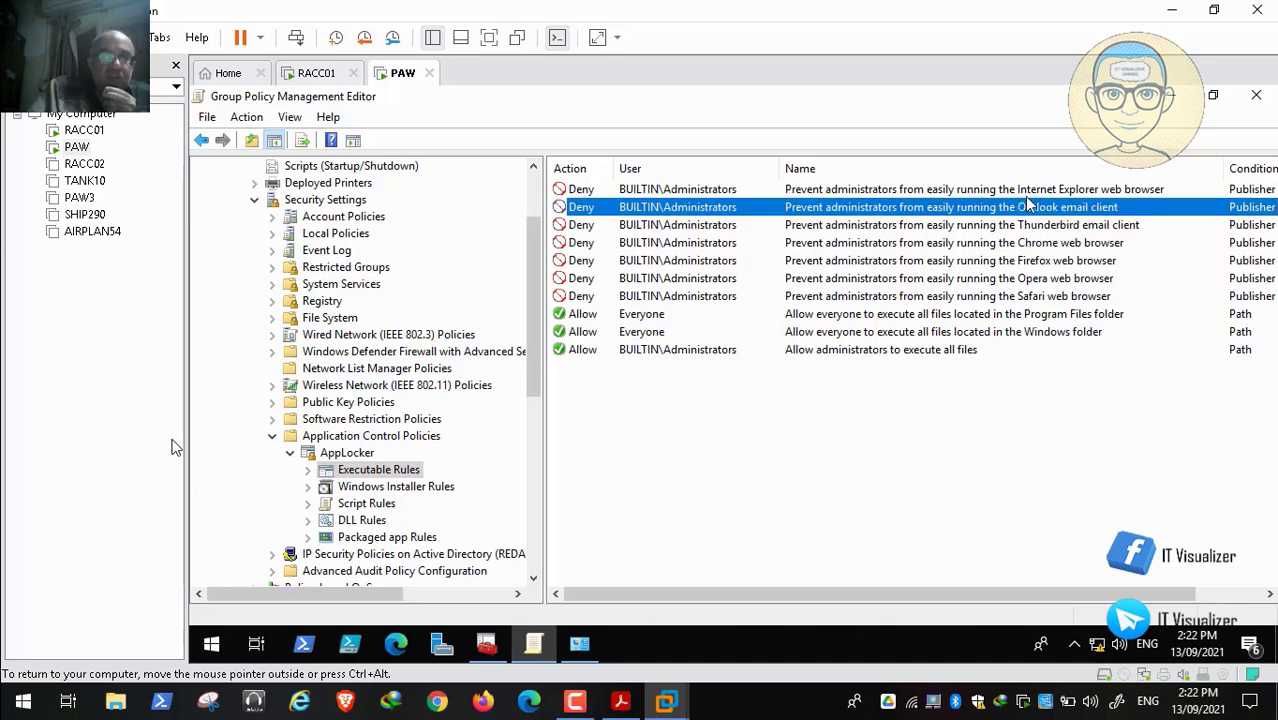
click(1026, 191)
click(965, 314)
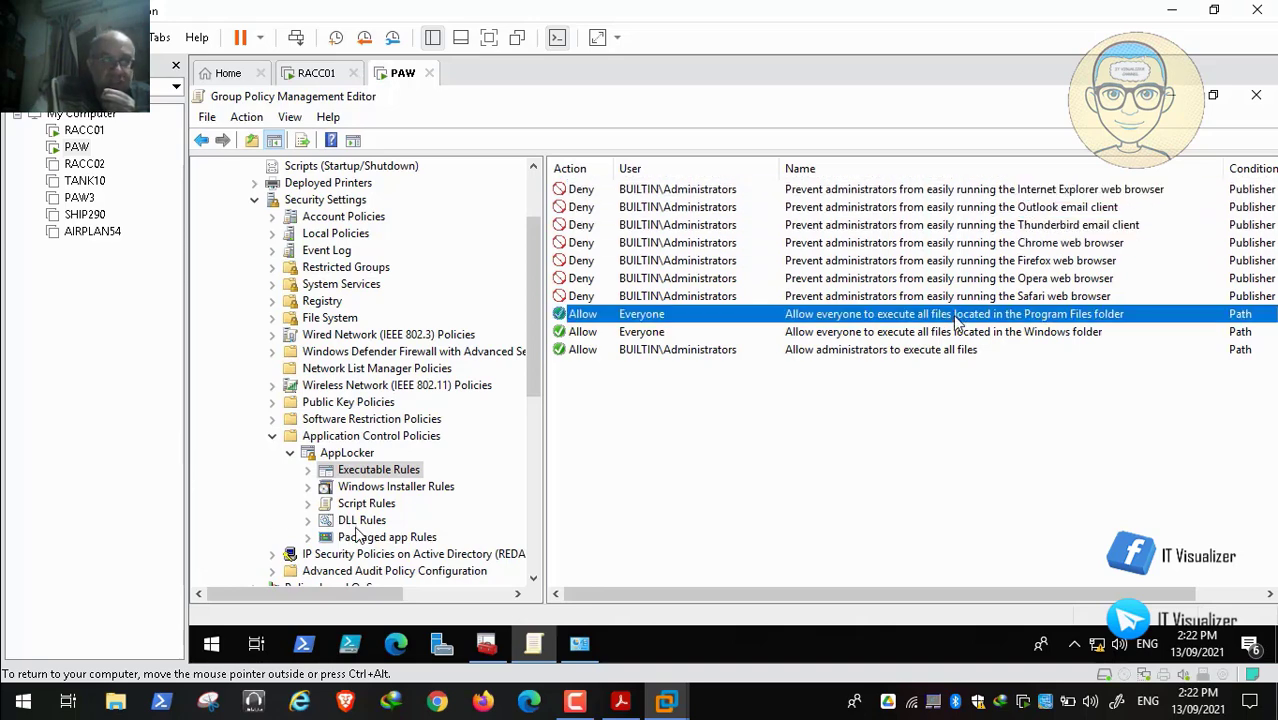
click(950, 334)
click(946, 350)
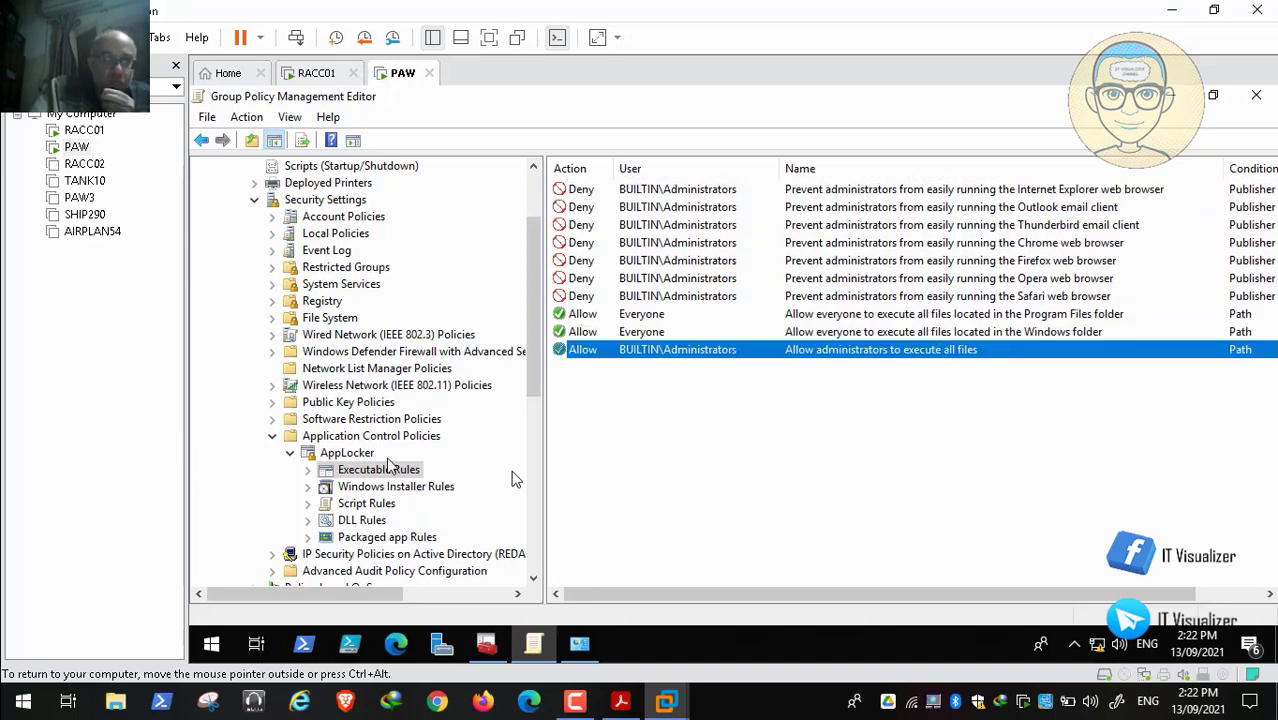
Review the Windows Installer, Script, DLL and Packaged app rules, then collapse Application Control Policies
click(420, 487)
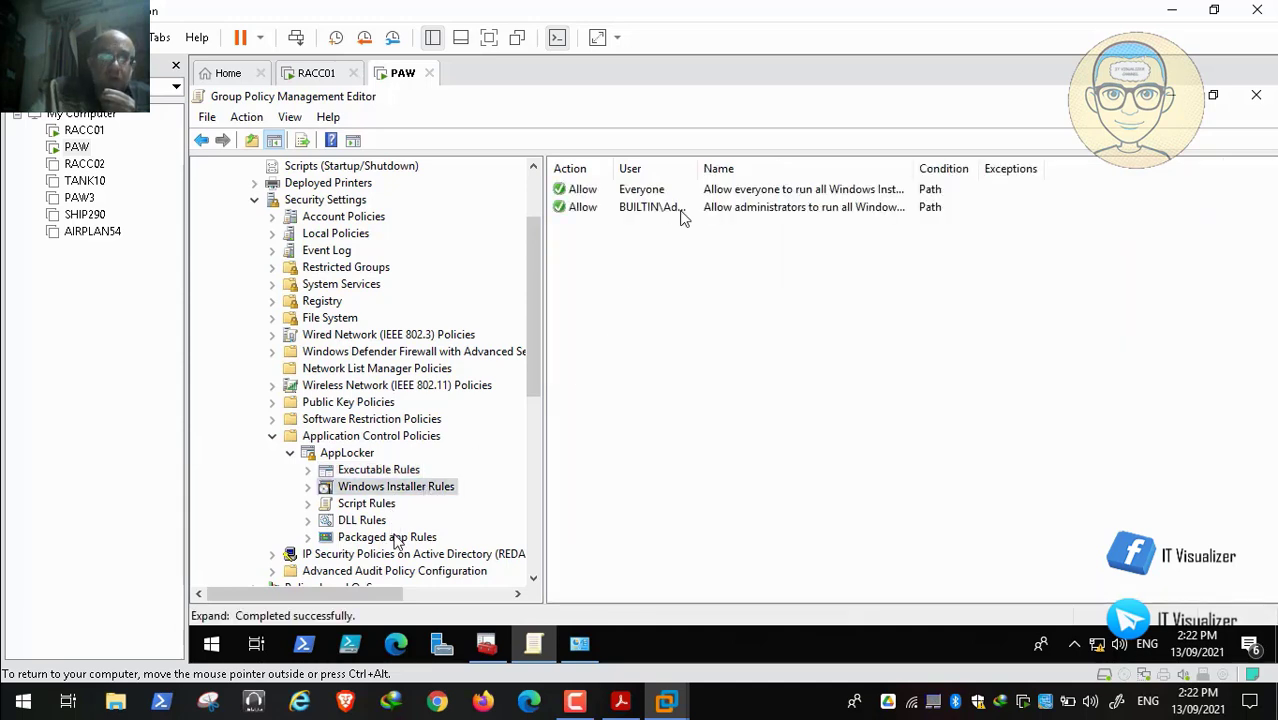
drag(914, 165, 1175, 176)
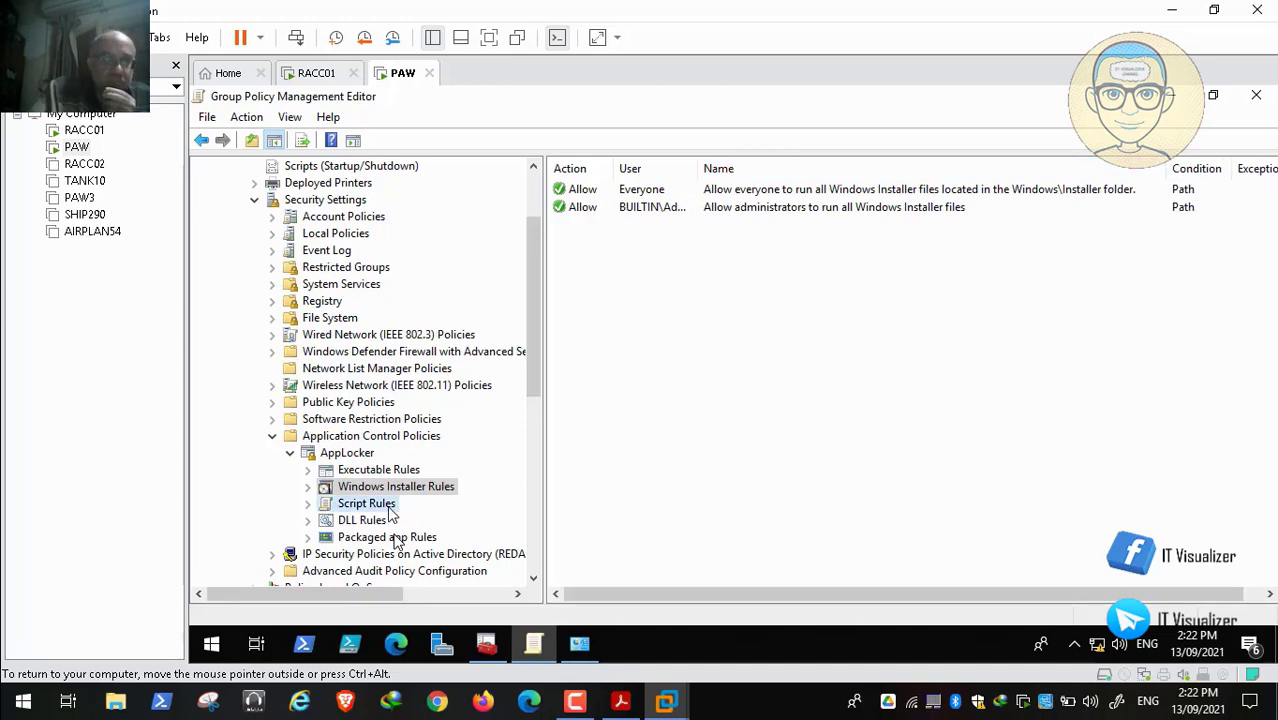
click(391, 510)
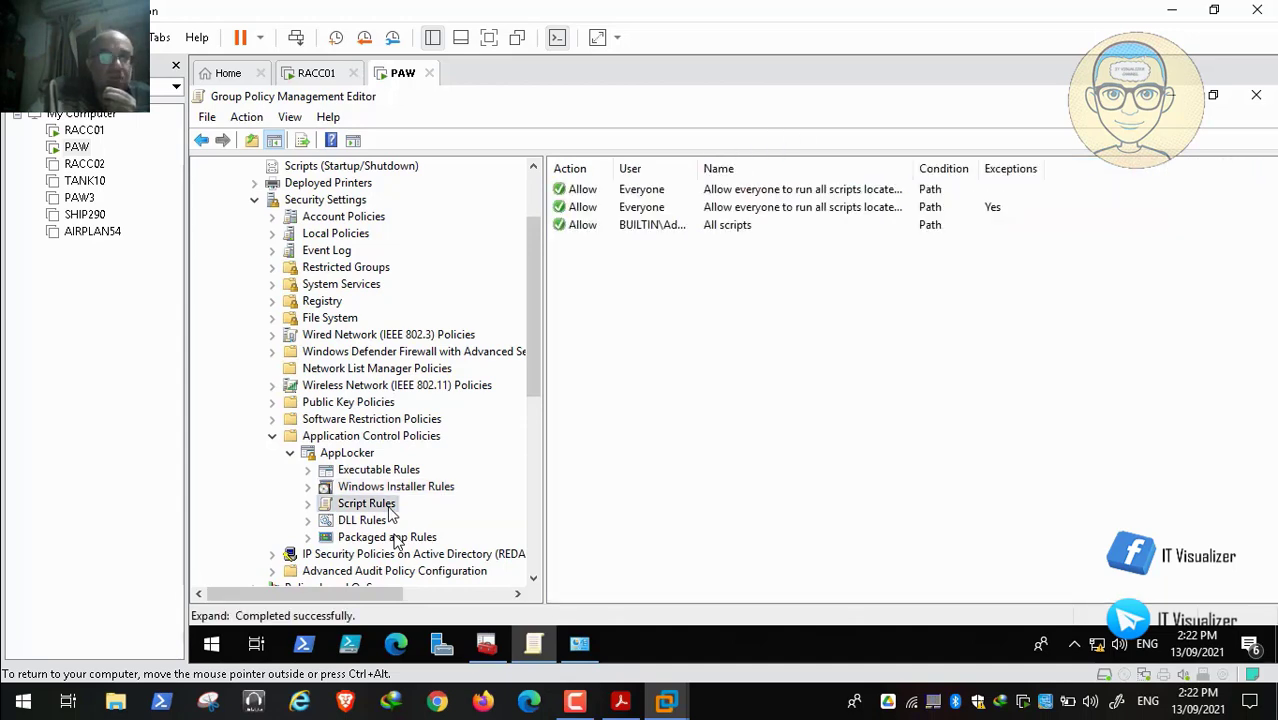
click(366, 521)
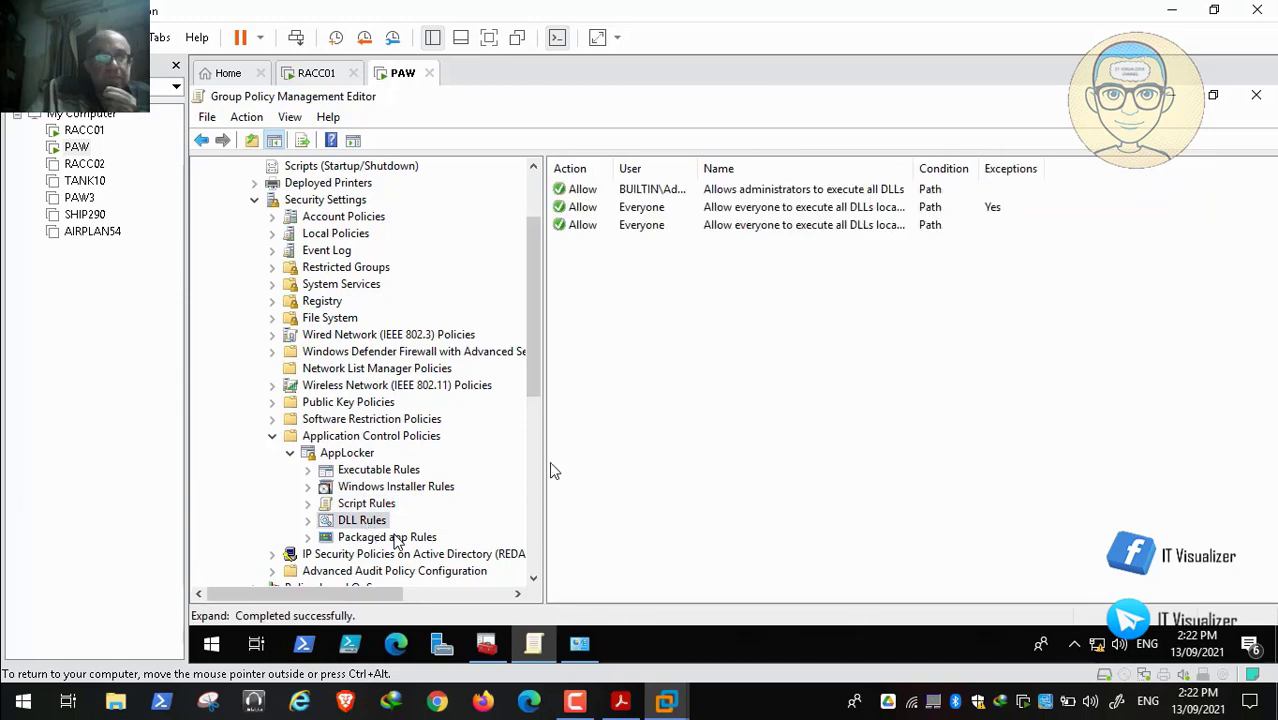
click(398, 538)
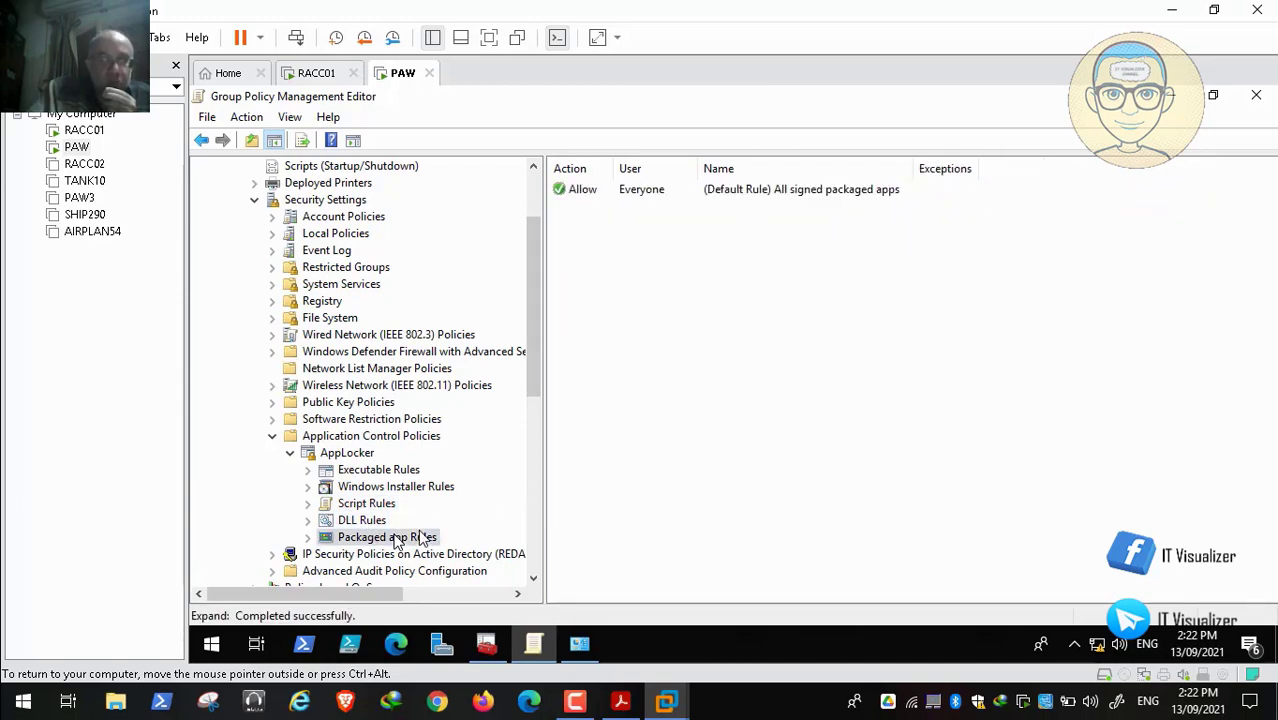
click(272, 436)
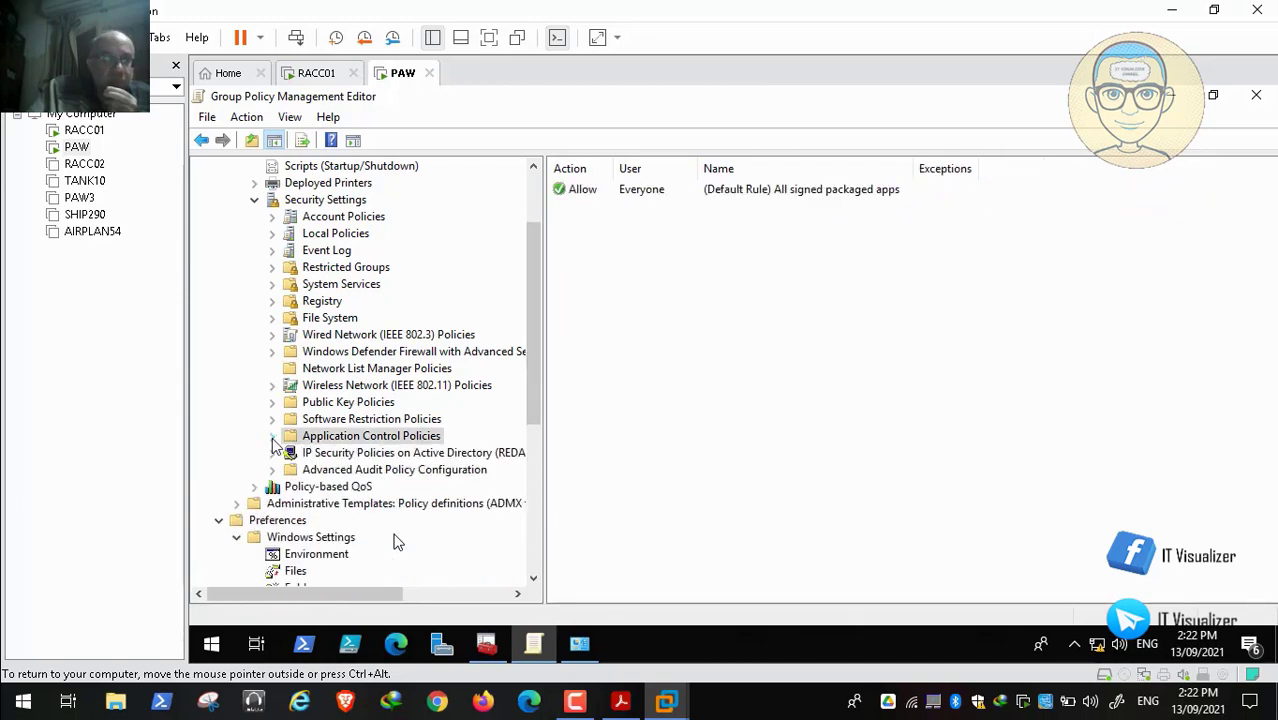
Close the policy editor and Administrative Tools, save and close RedAlert Console, then reopen RedAlert Console.msc
click(1256, 96)
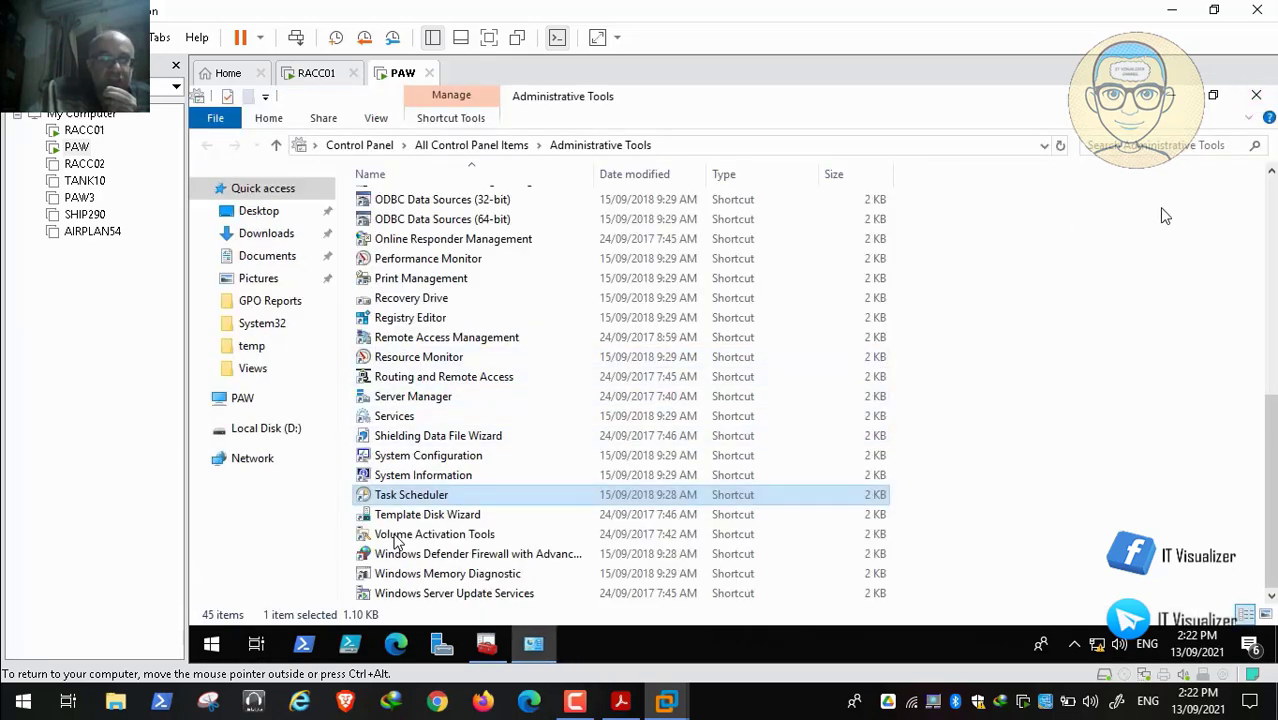
click(1256, 96)
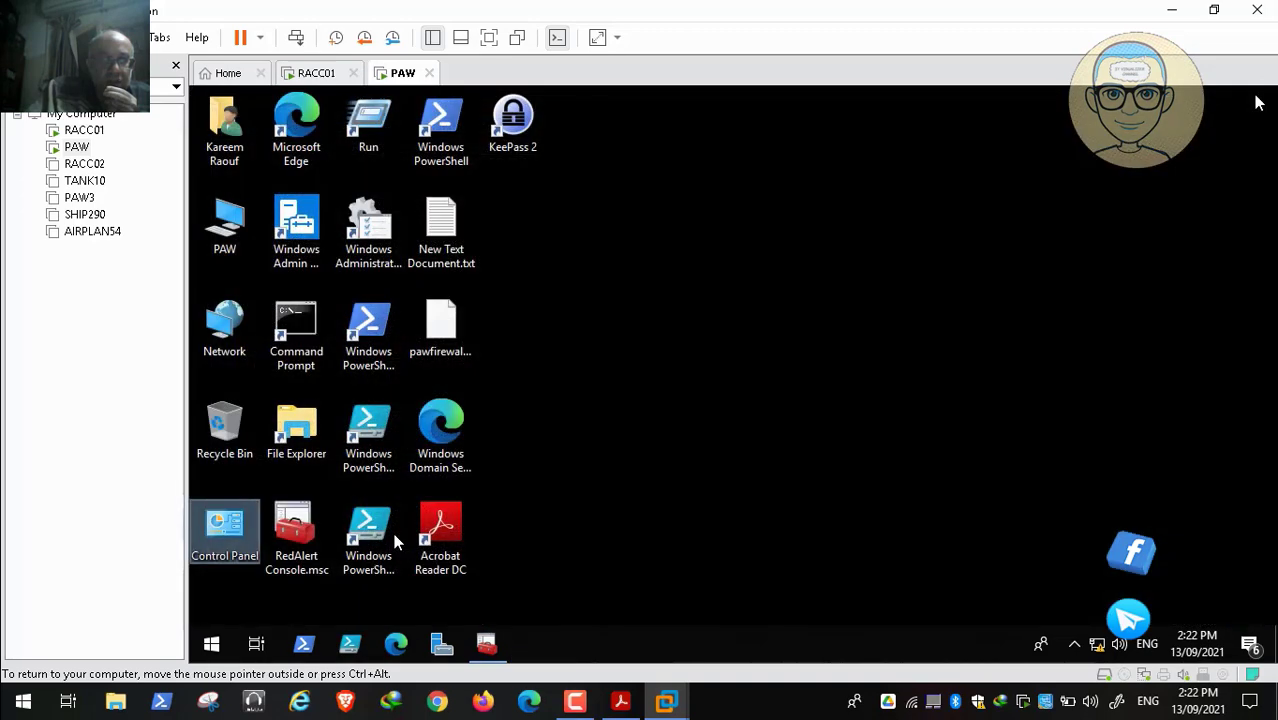
click(486, 643)
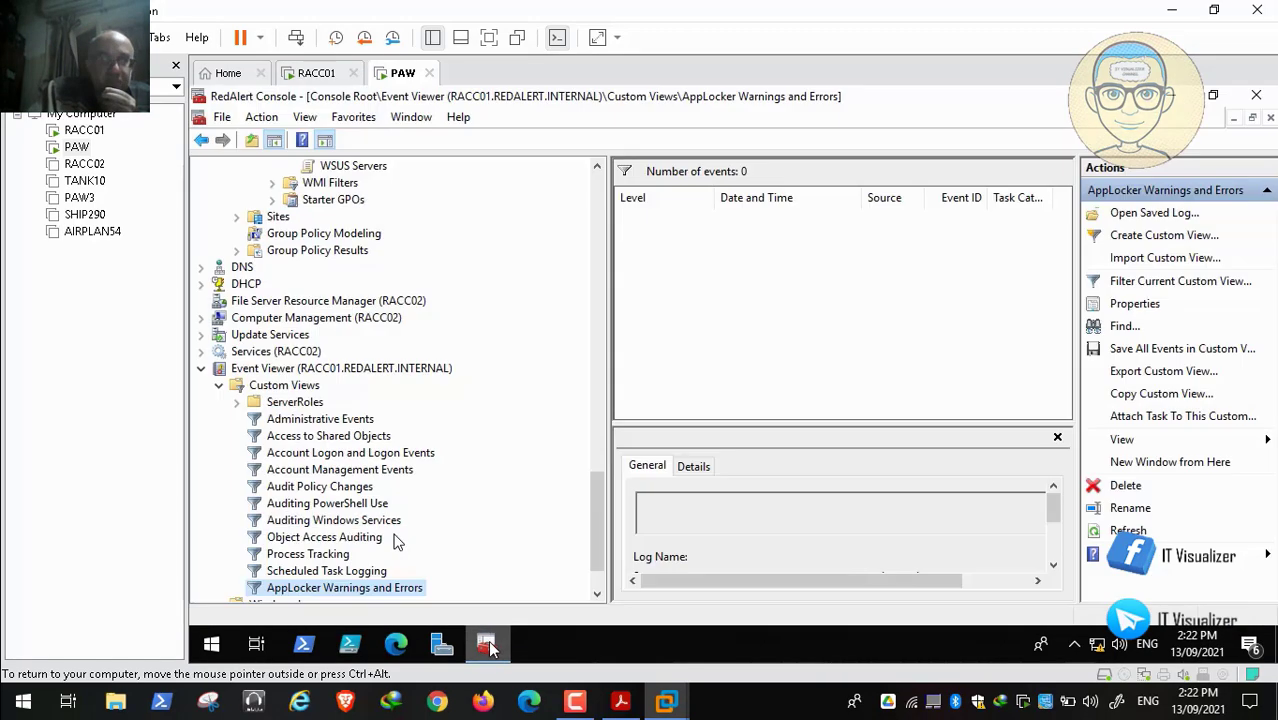
click(1261, 96)
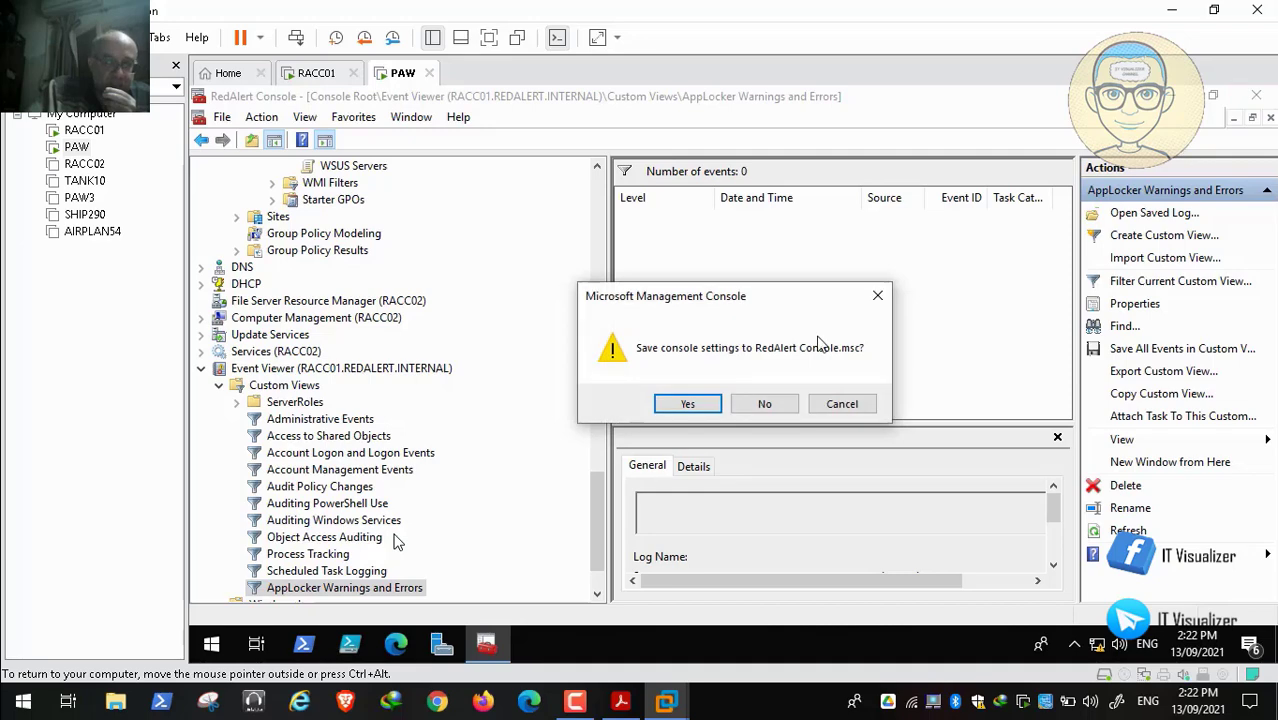
click(697, 404)
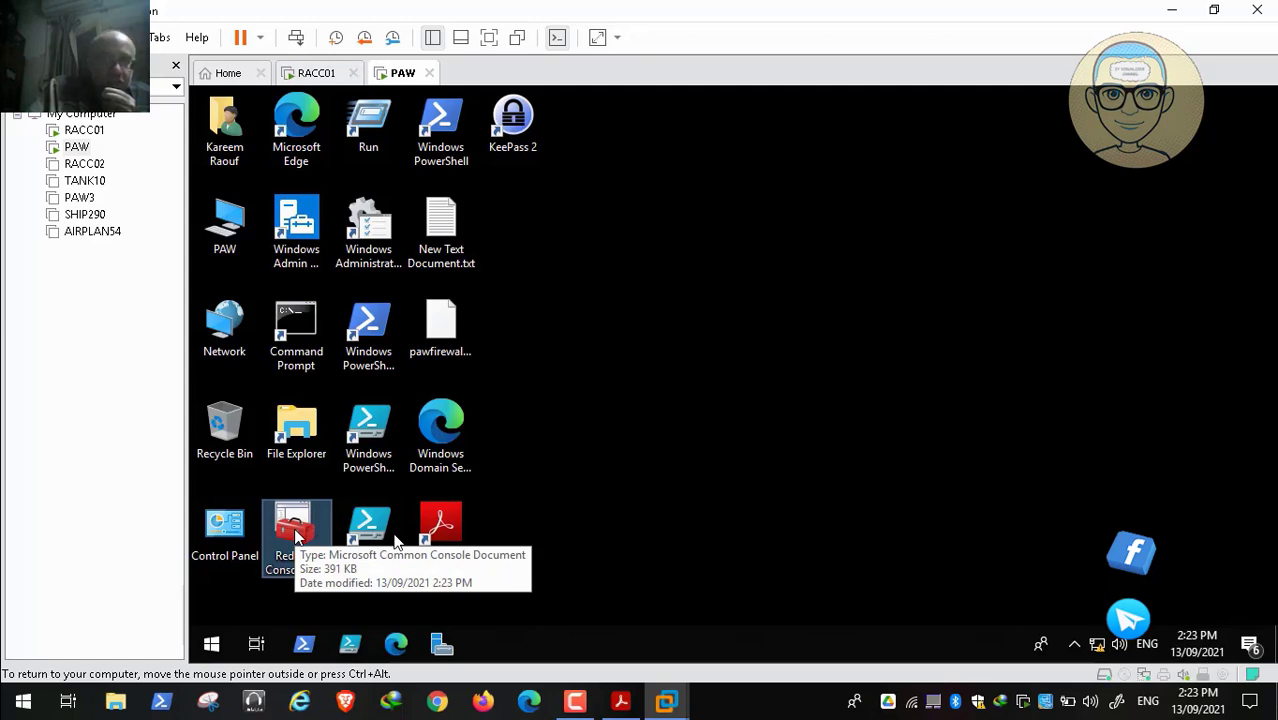
double_click(295, 530)
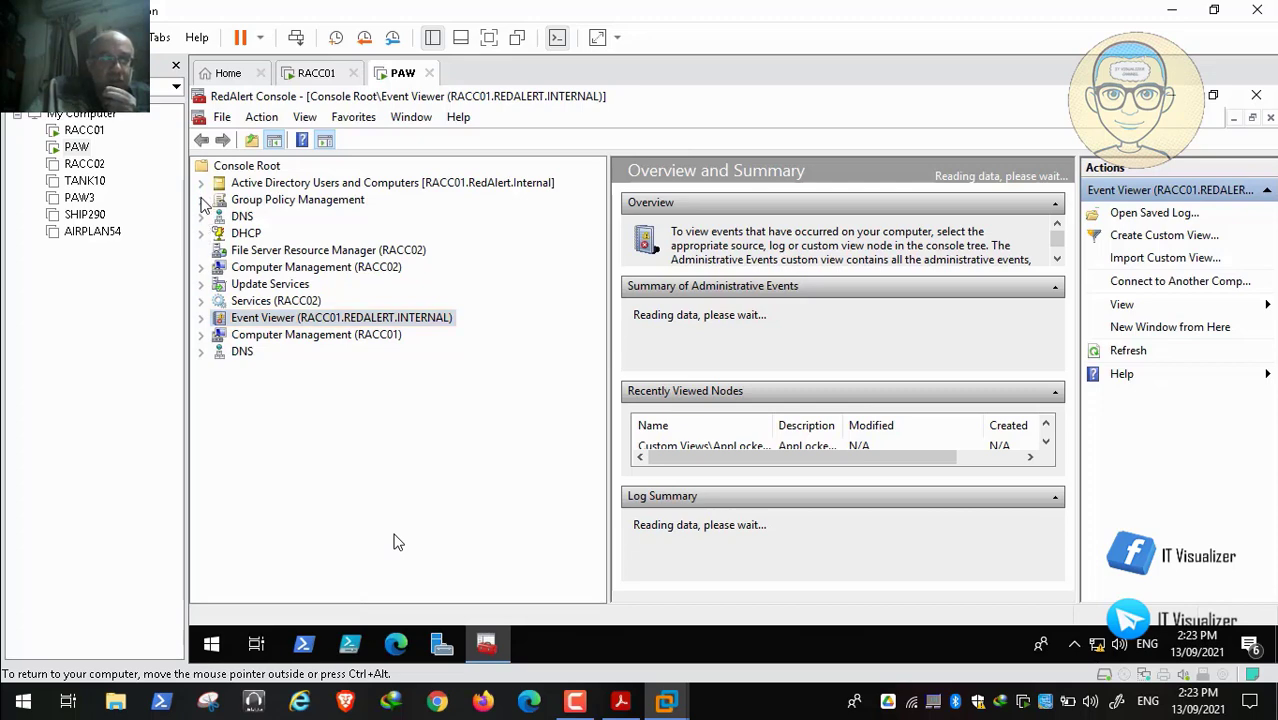
Expand Group Policy Management to the domains and review the App Locker GPO's Scope and Test_AppLocker_Computers filtering
click(202, 201)
click(219, 218)
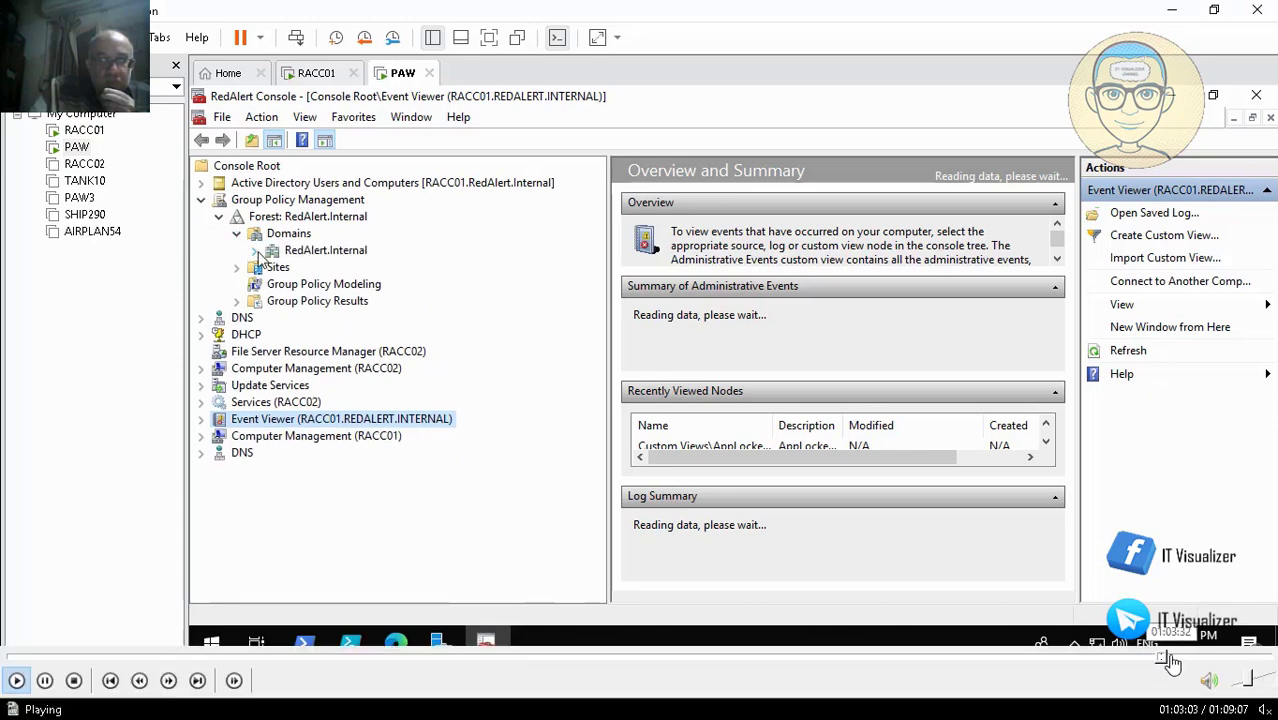
click(1170, 658)
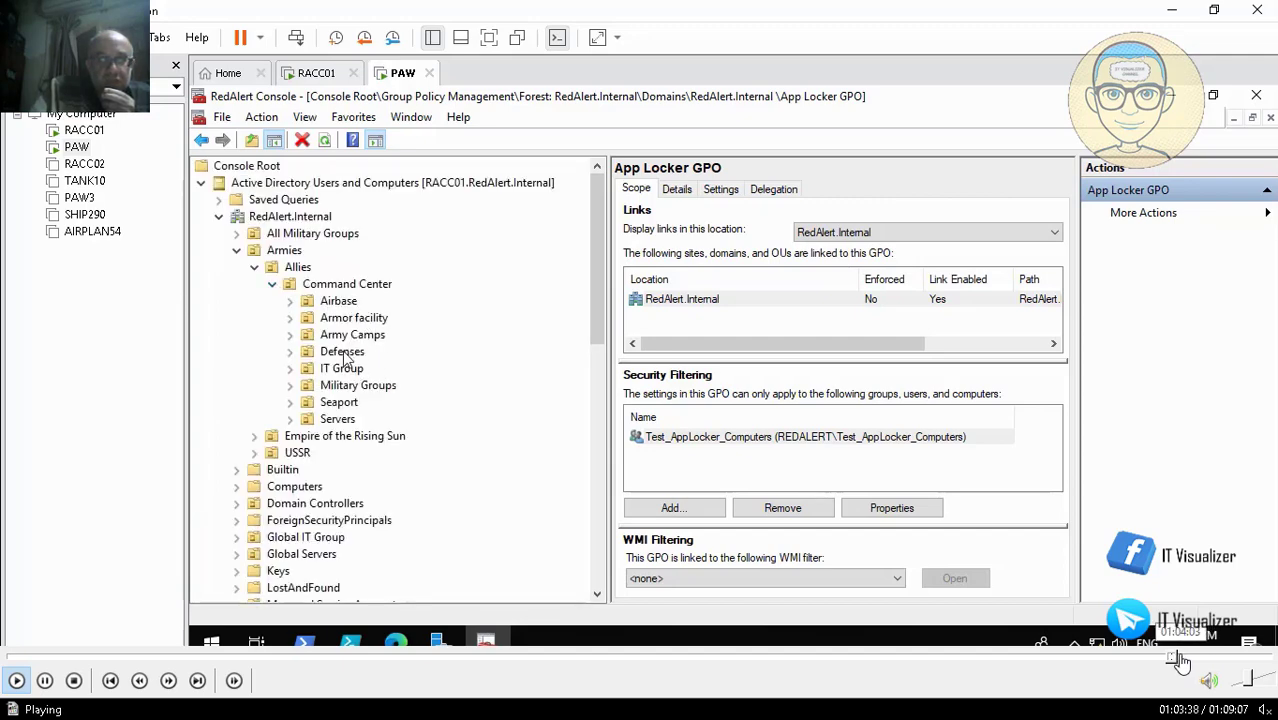
click(1181, 658)
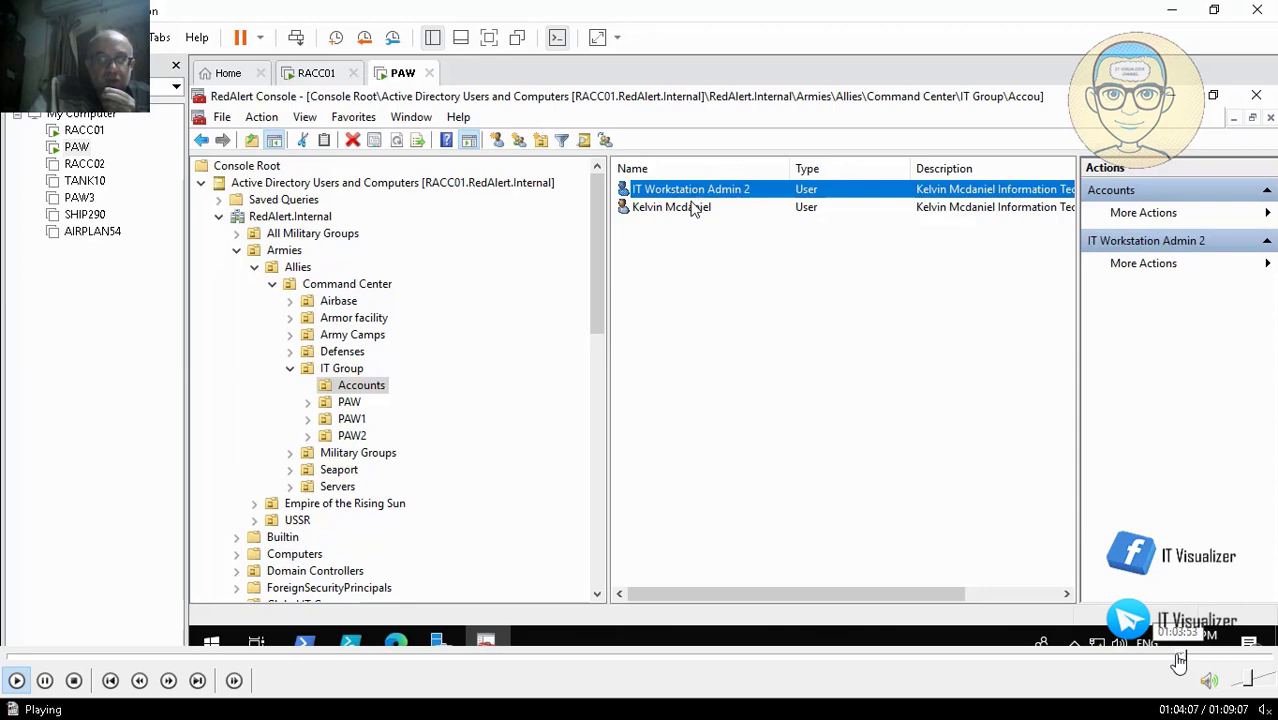
Seek ahead to the Armies\Allies\Command Center\IT Group OU's users and security groups
click(1177, 658)
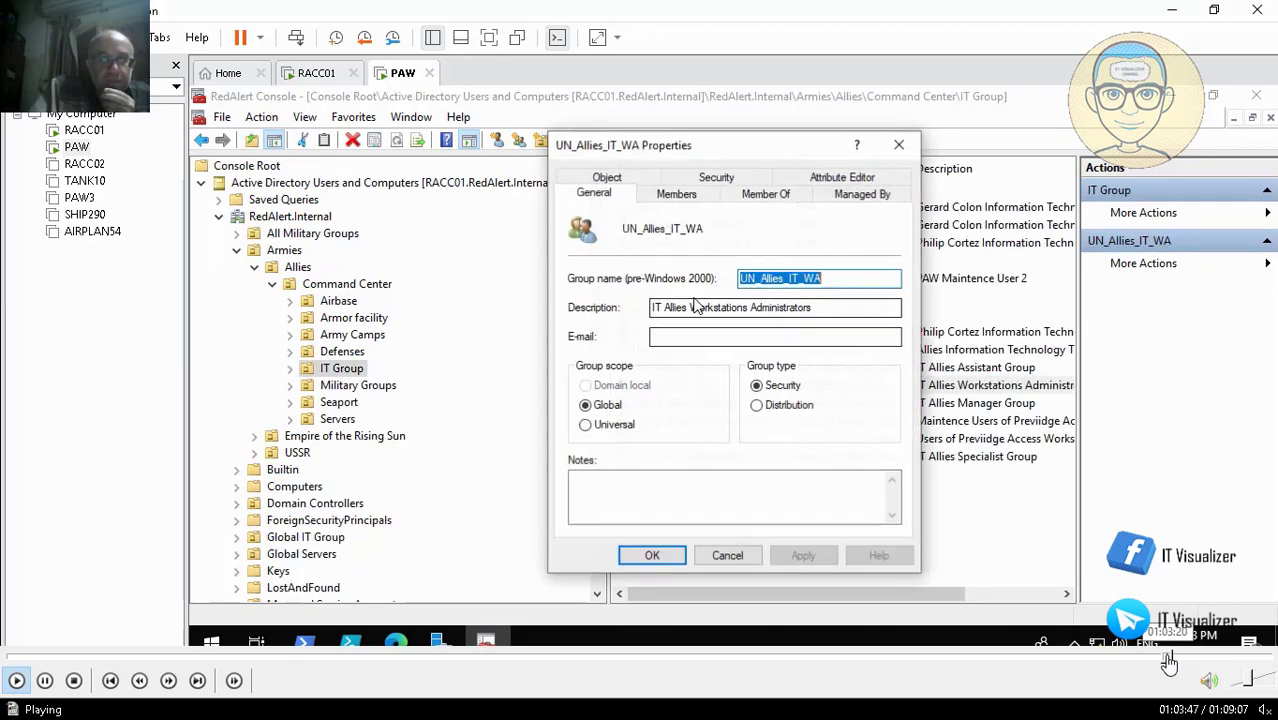
click(1158, 658)
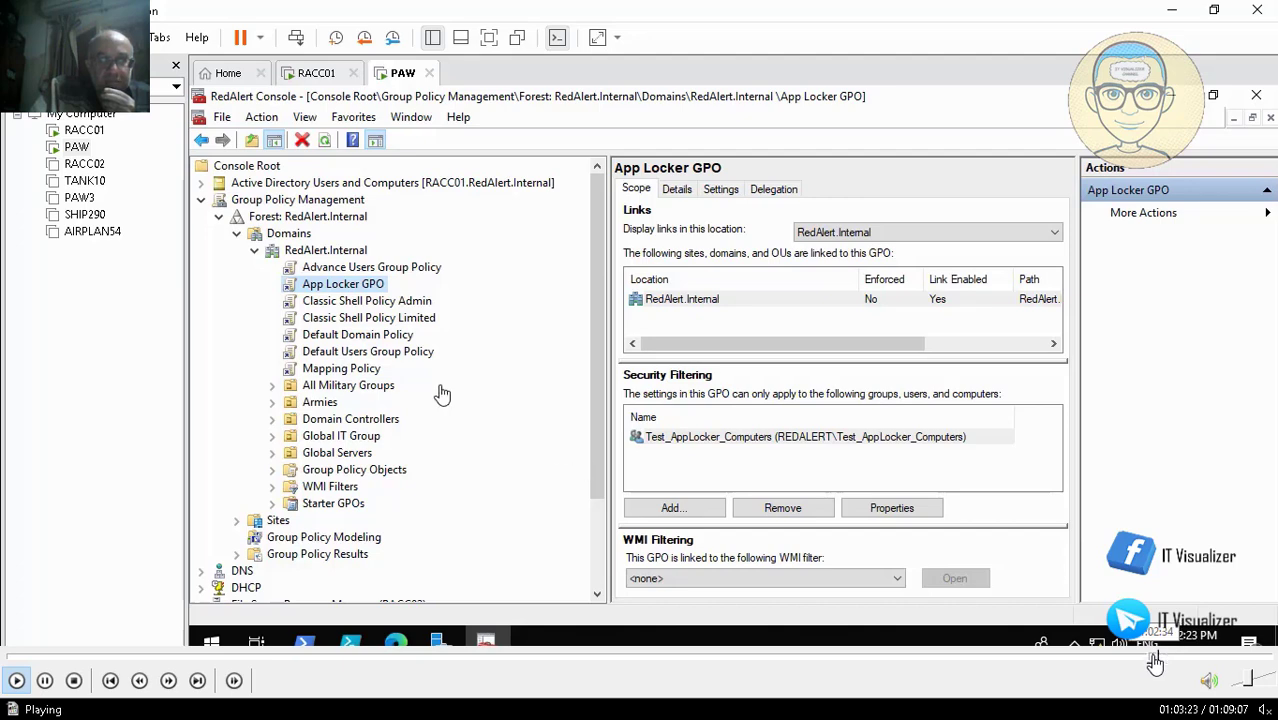
click(1155, 658)
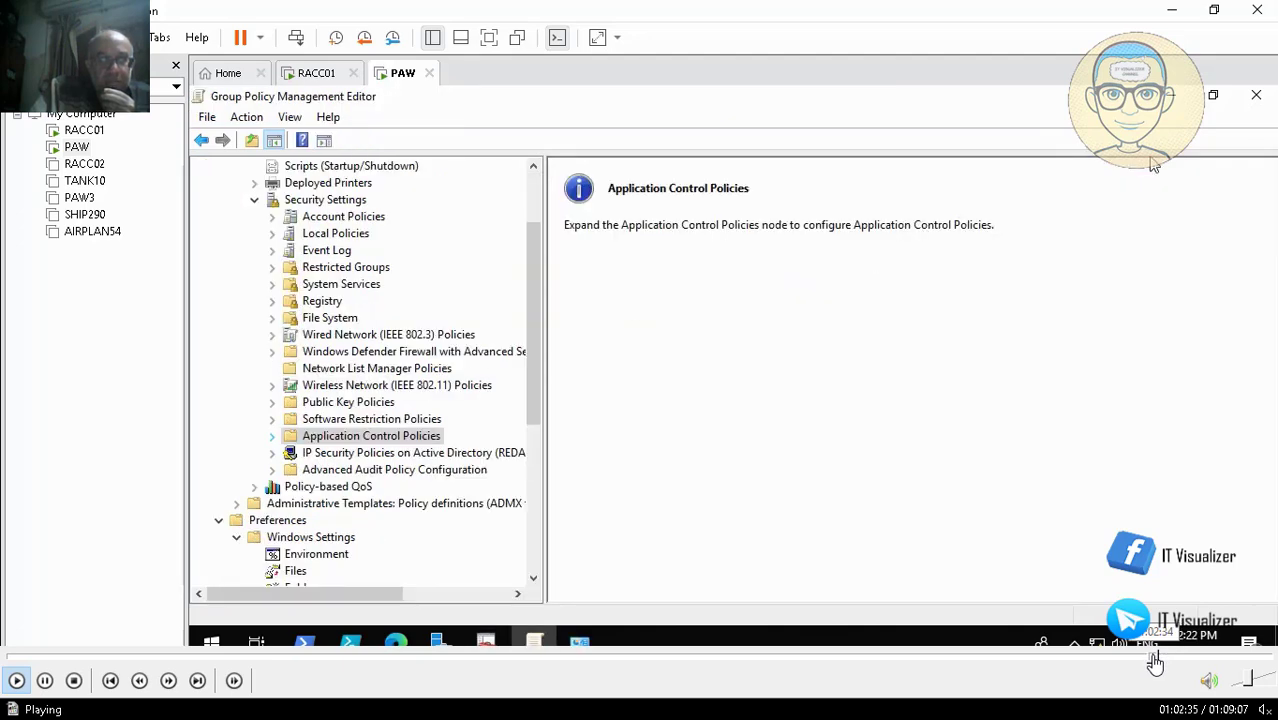
click(1162, 658)
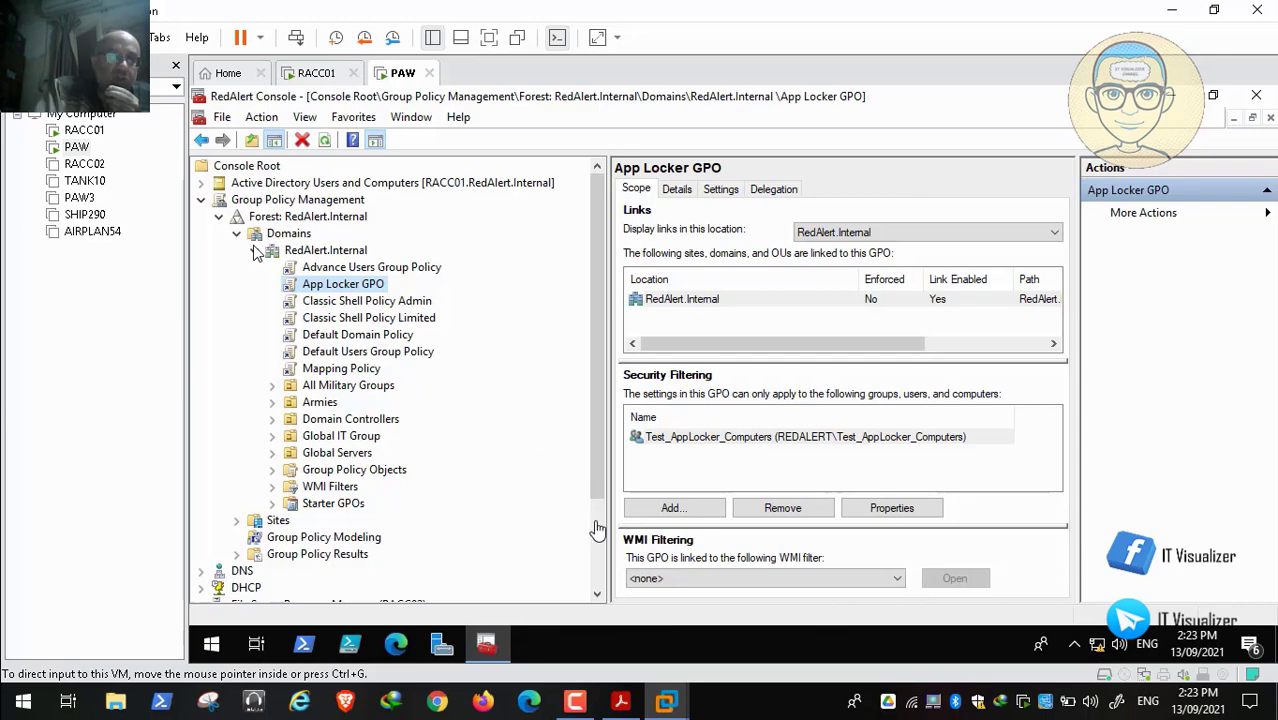
mouse_move(806, 692)
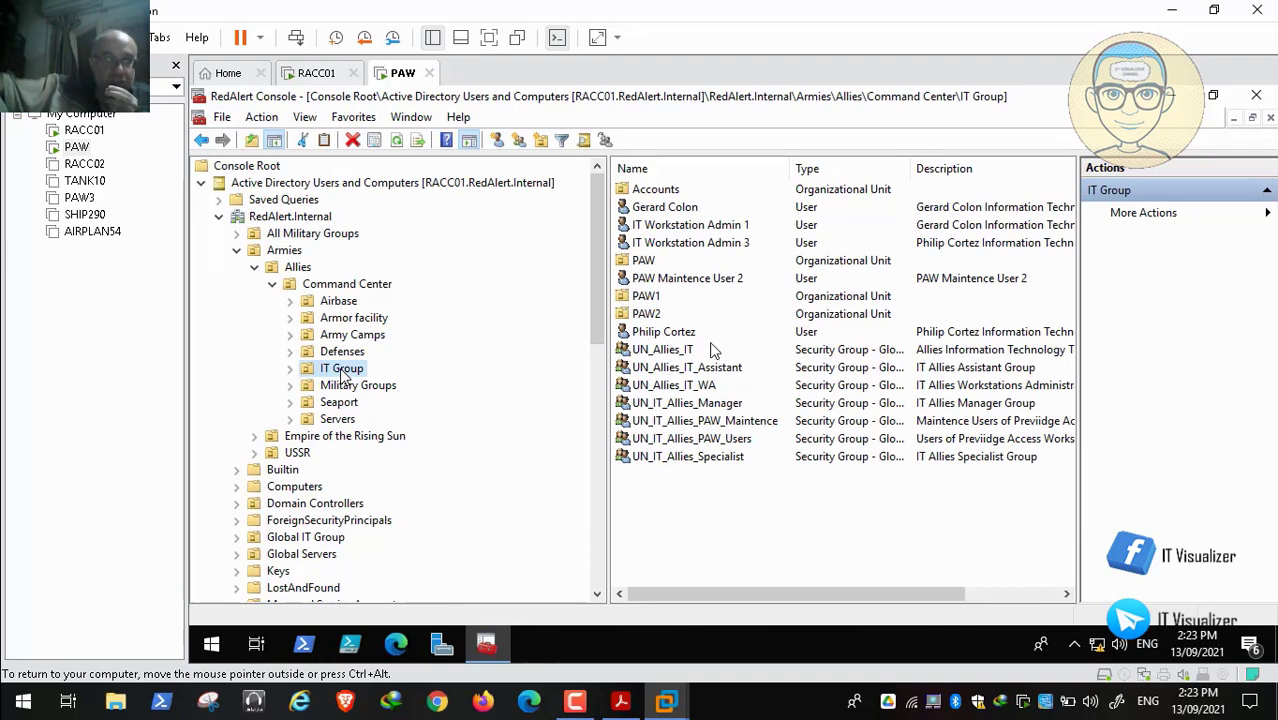
click(689, 352)
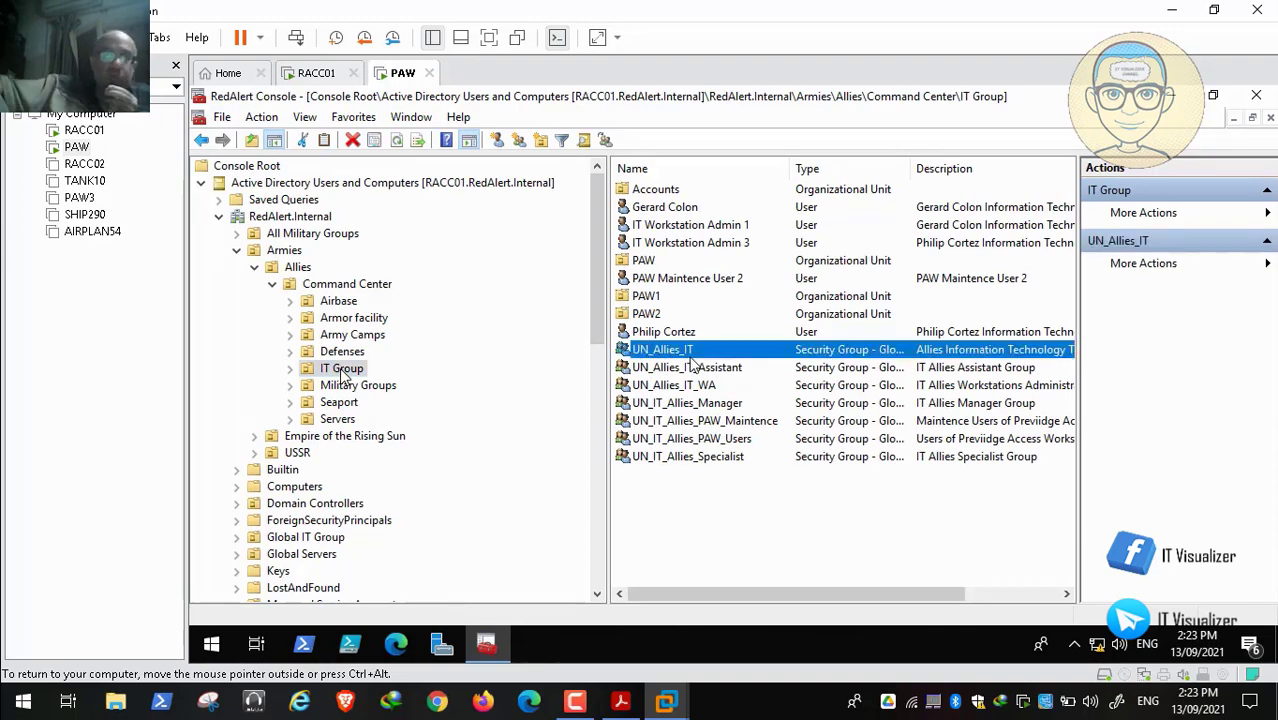
click(716, 387)
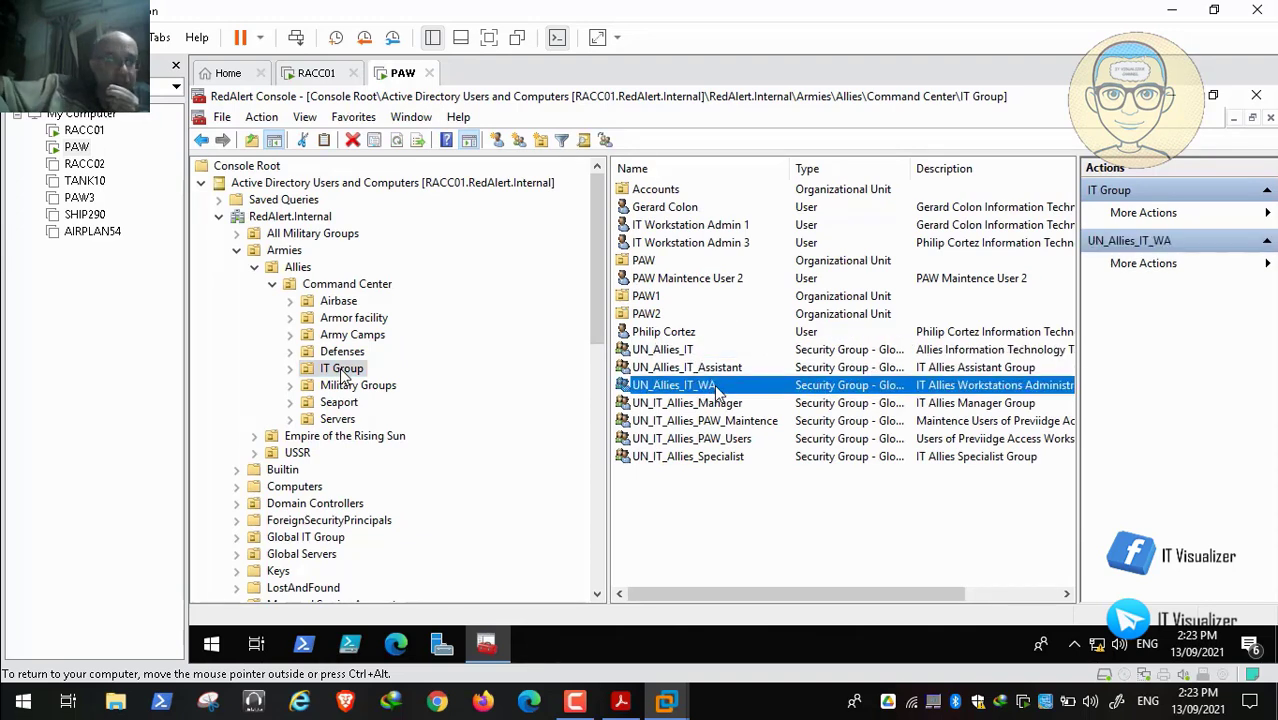
double_click(707, 388)
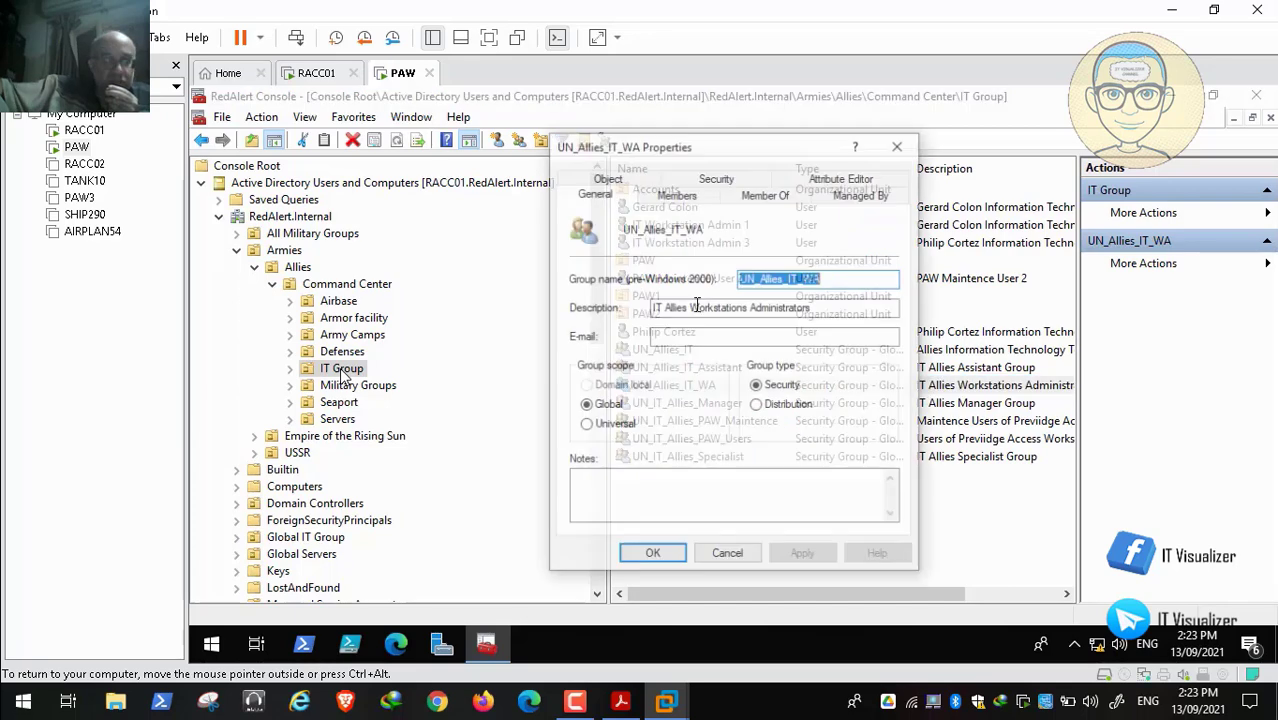
click(677, 196)
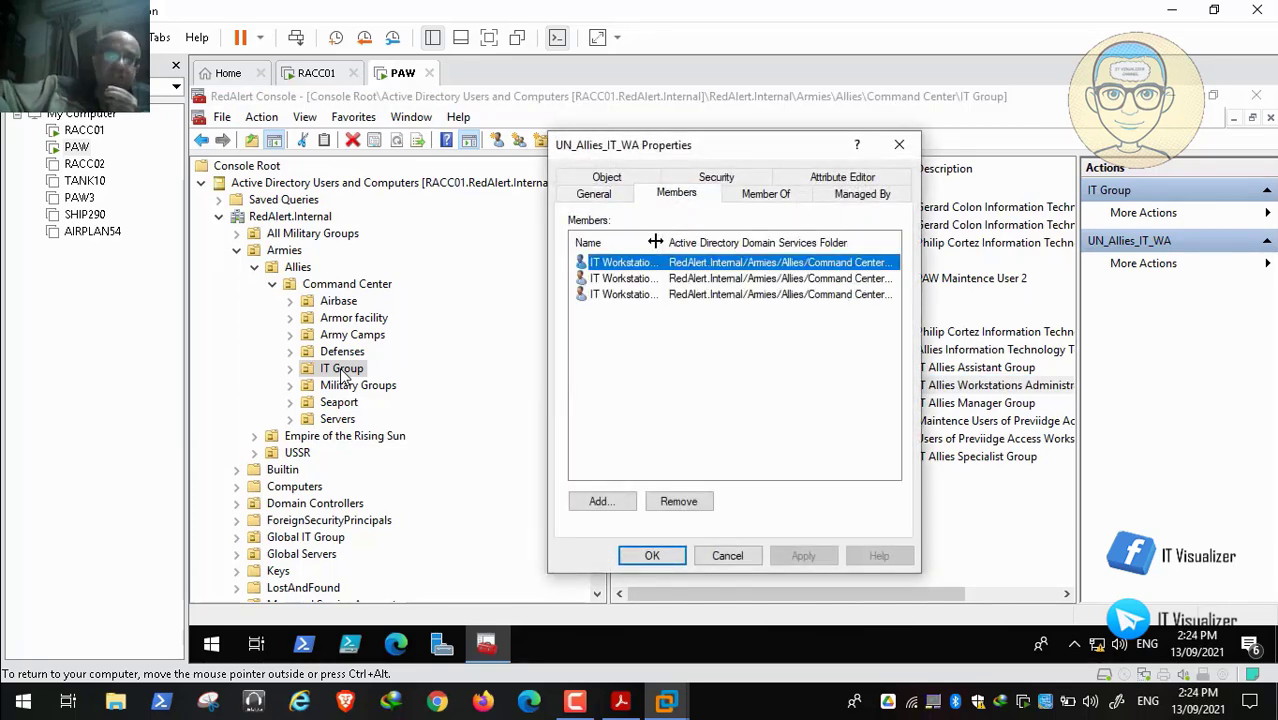
drag(655, 242, 740, 250)
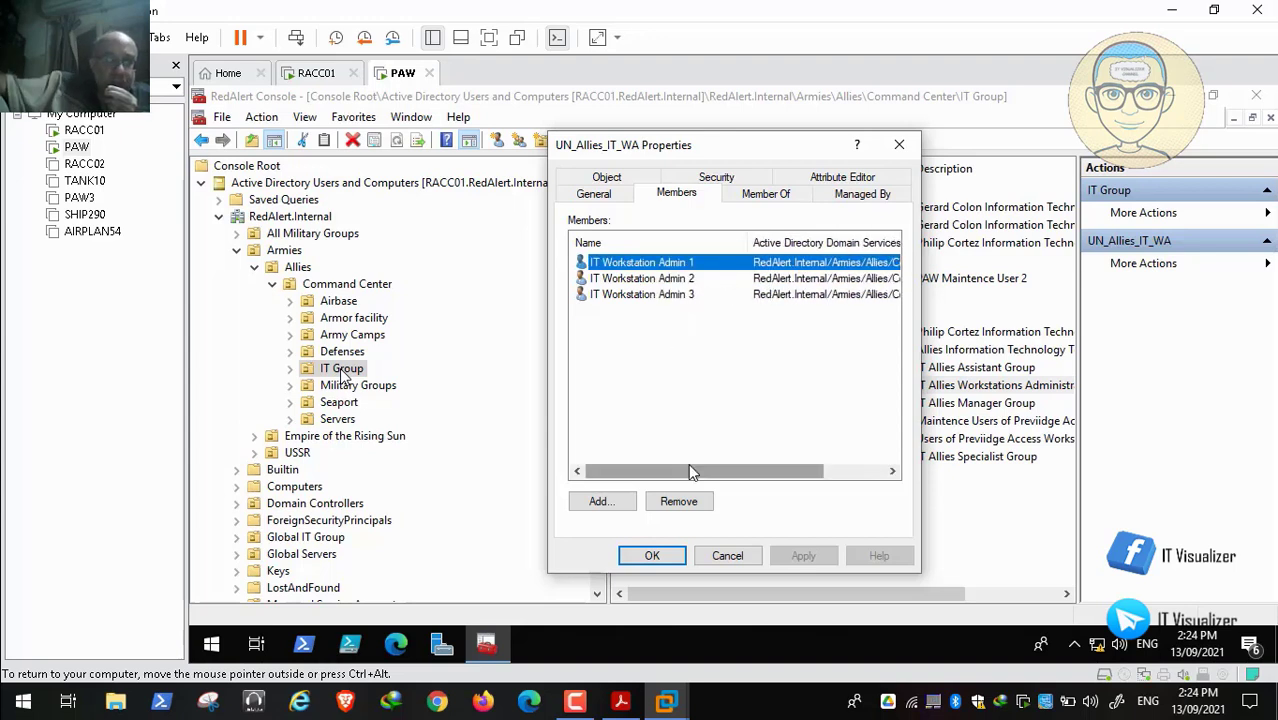
click(727, 557)
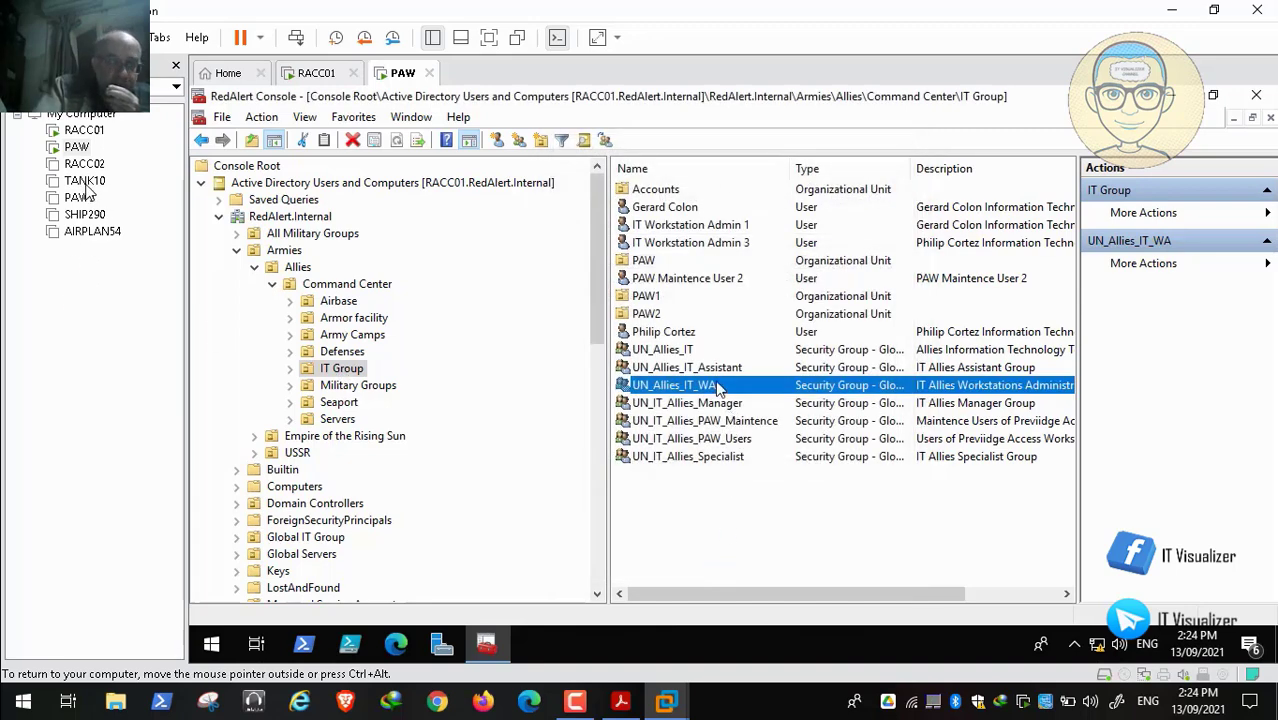
click(690, 351)
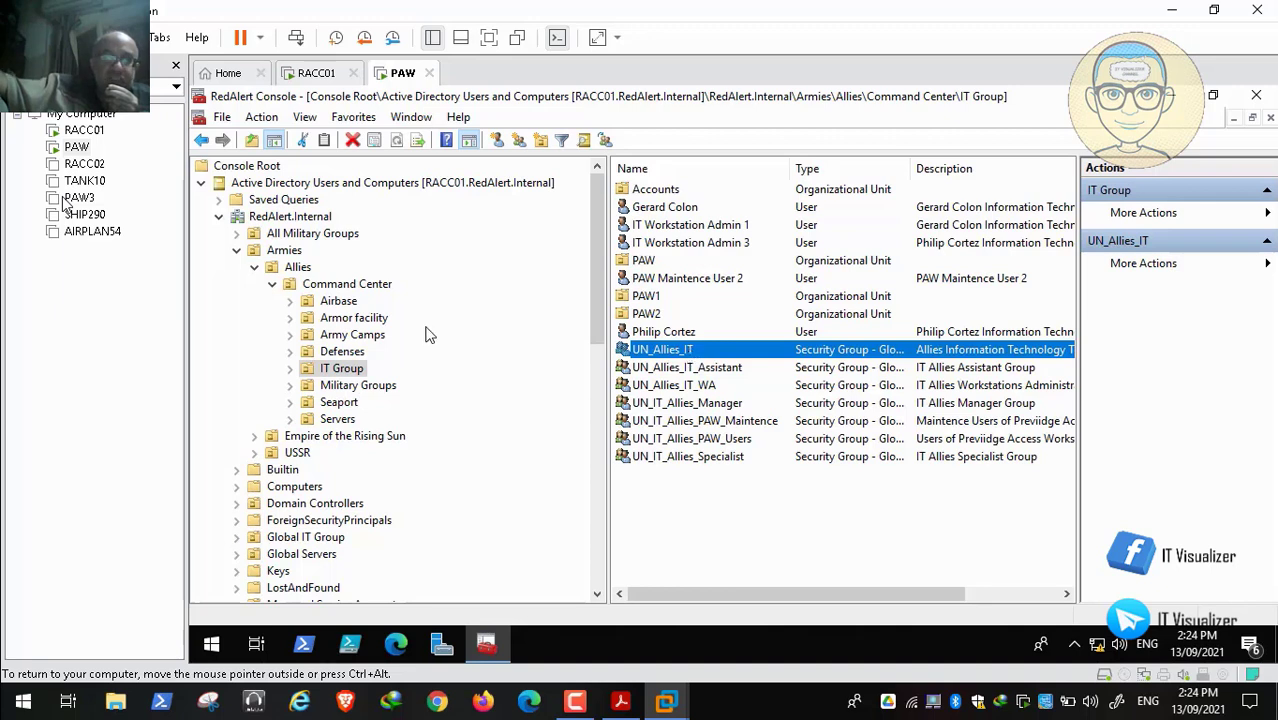
double_click(662, 192)
click(697, 197)
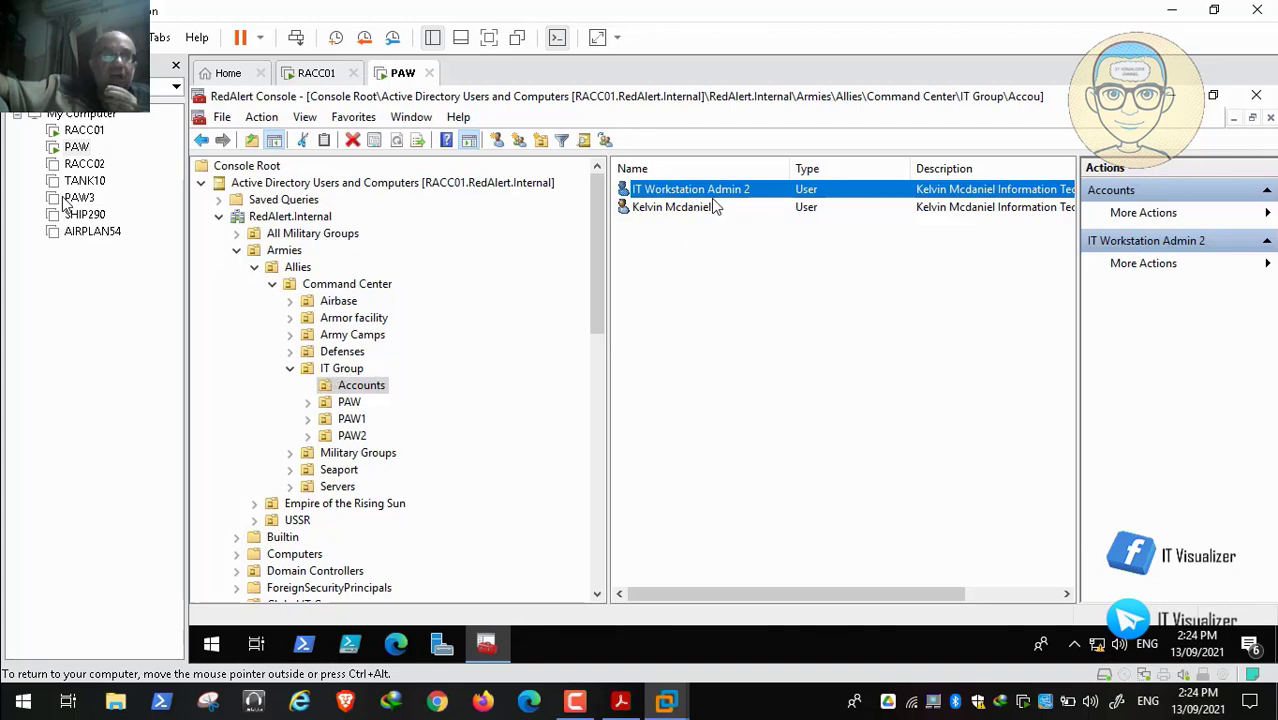
click(296, 370)
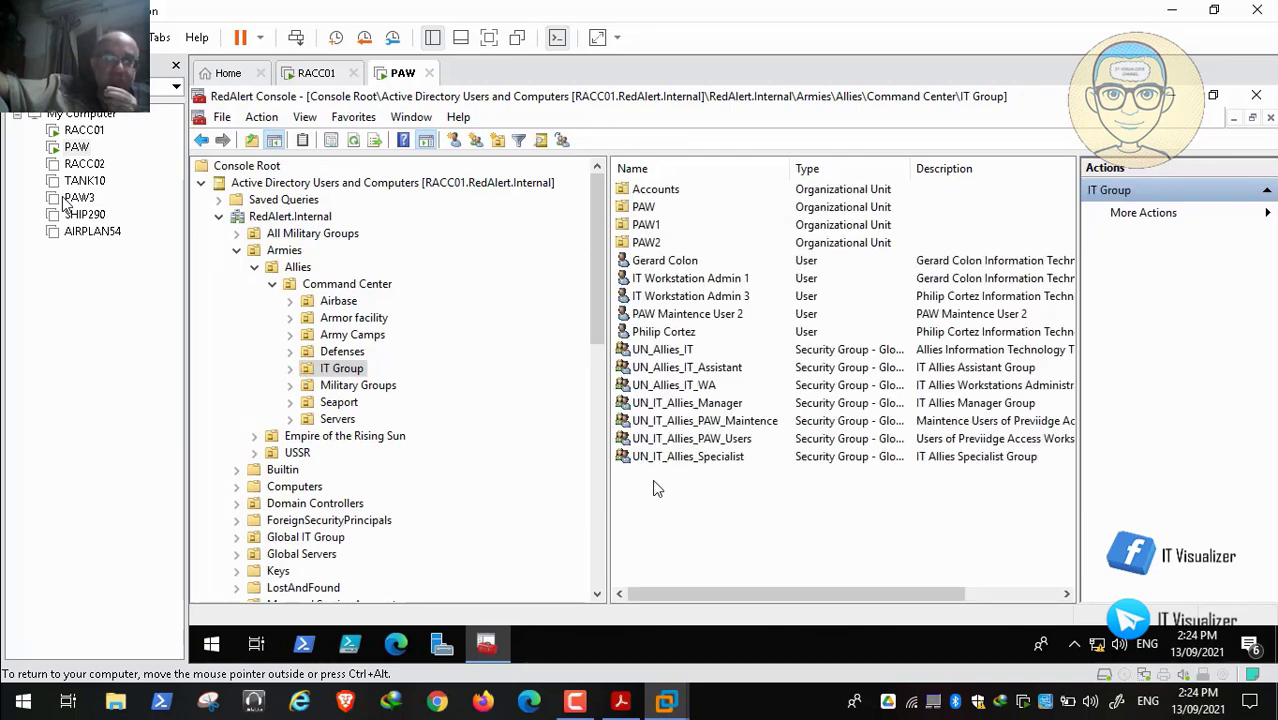
click(683, 369)
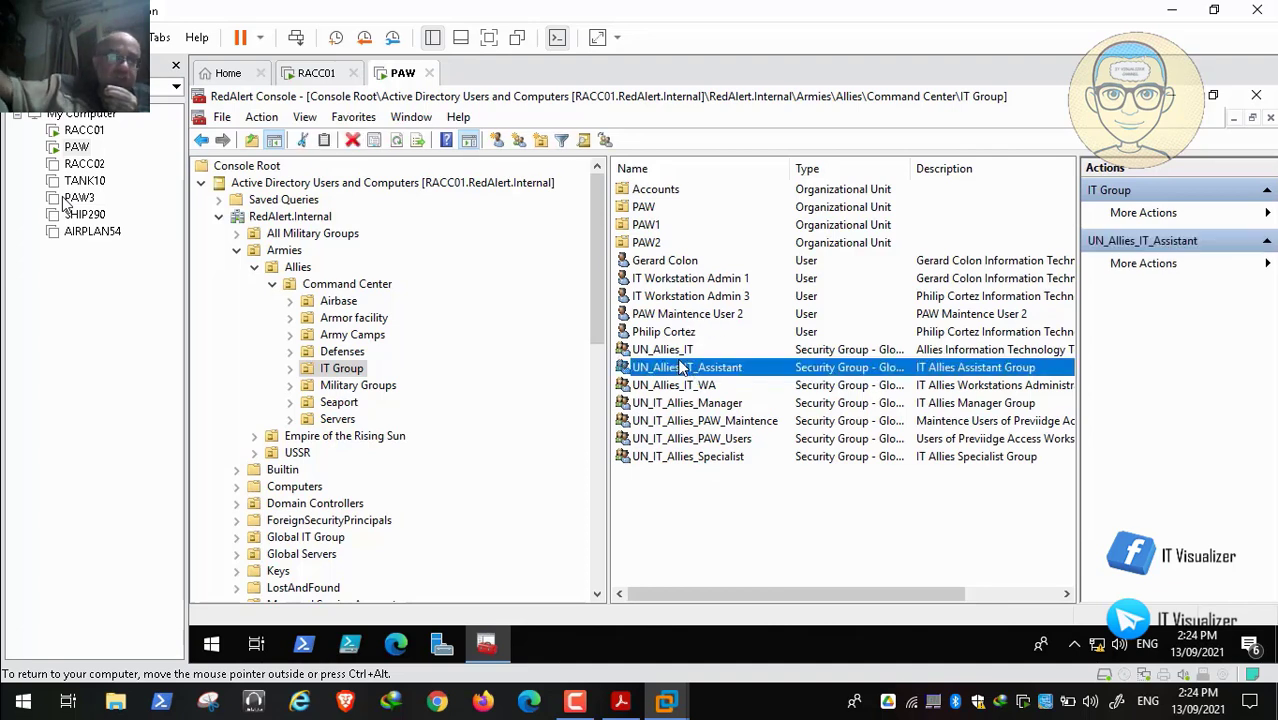
click(688, 387)
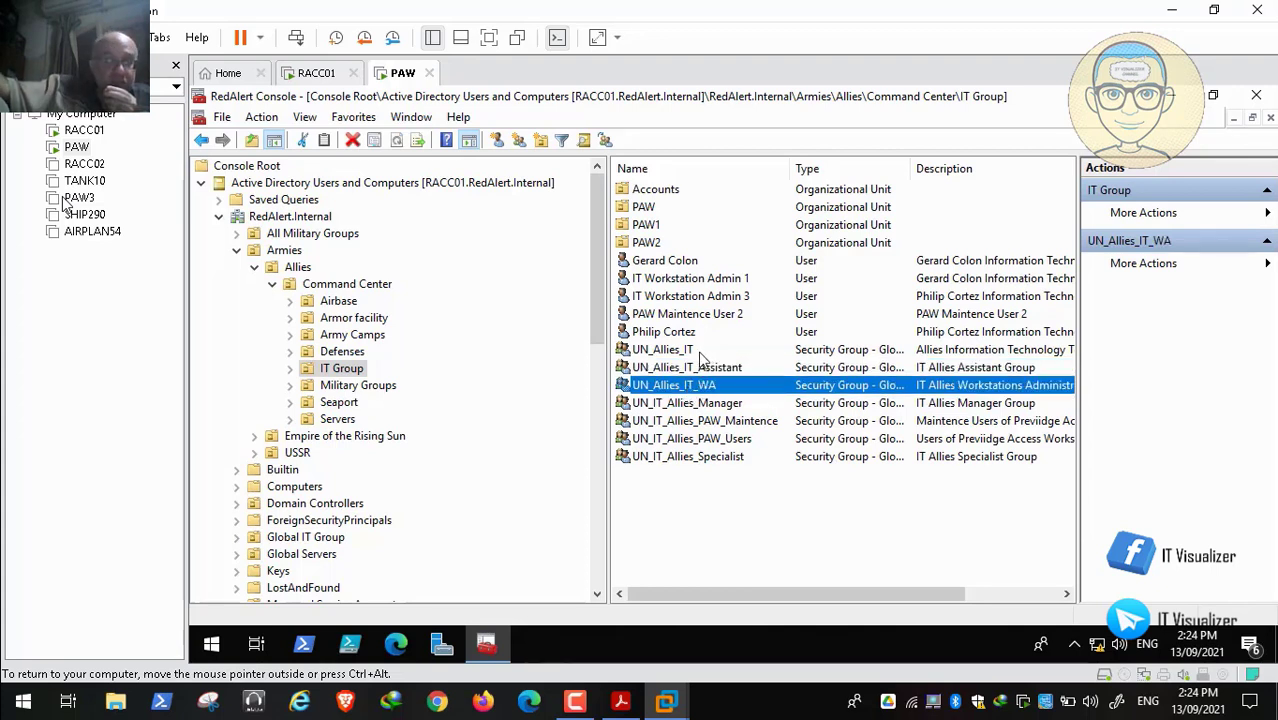
click(699, 355)
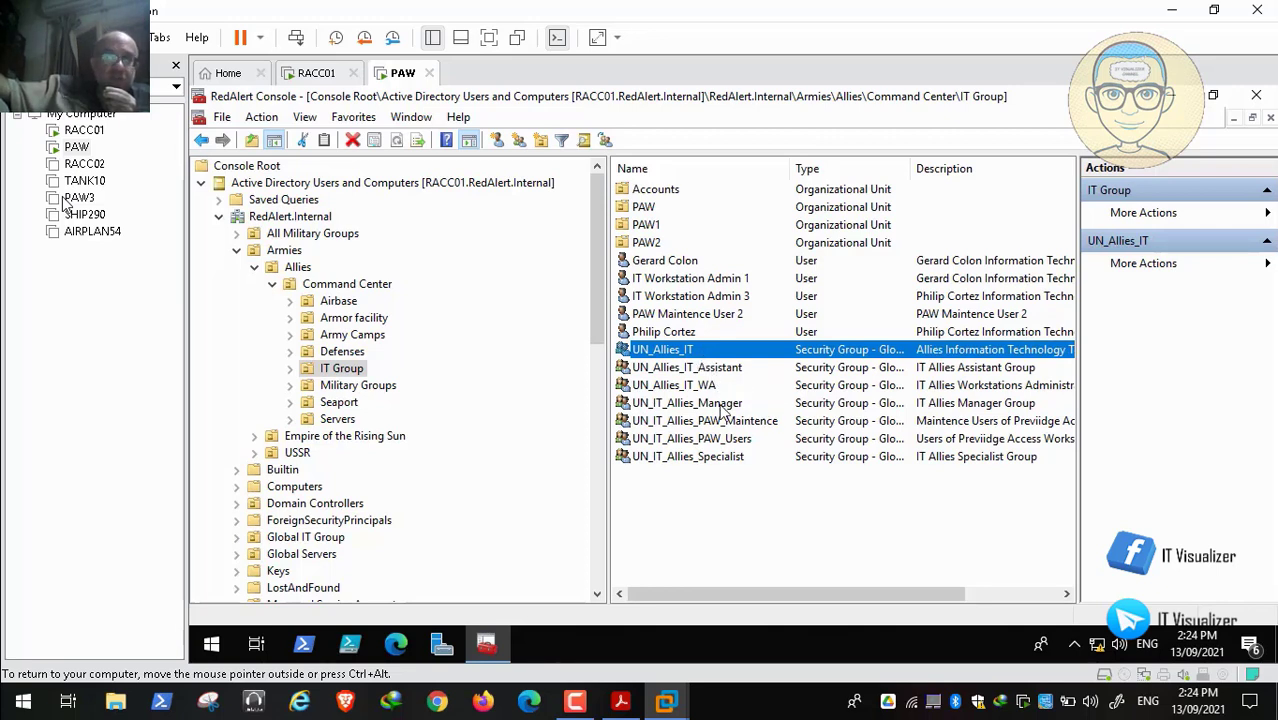
mouse_move(1197, 685)
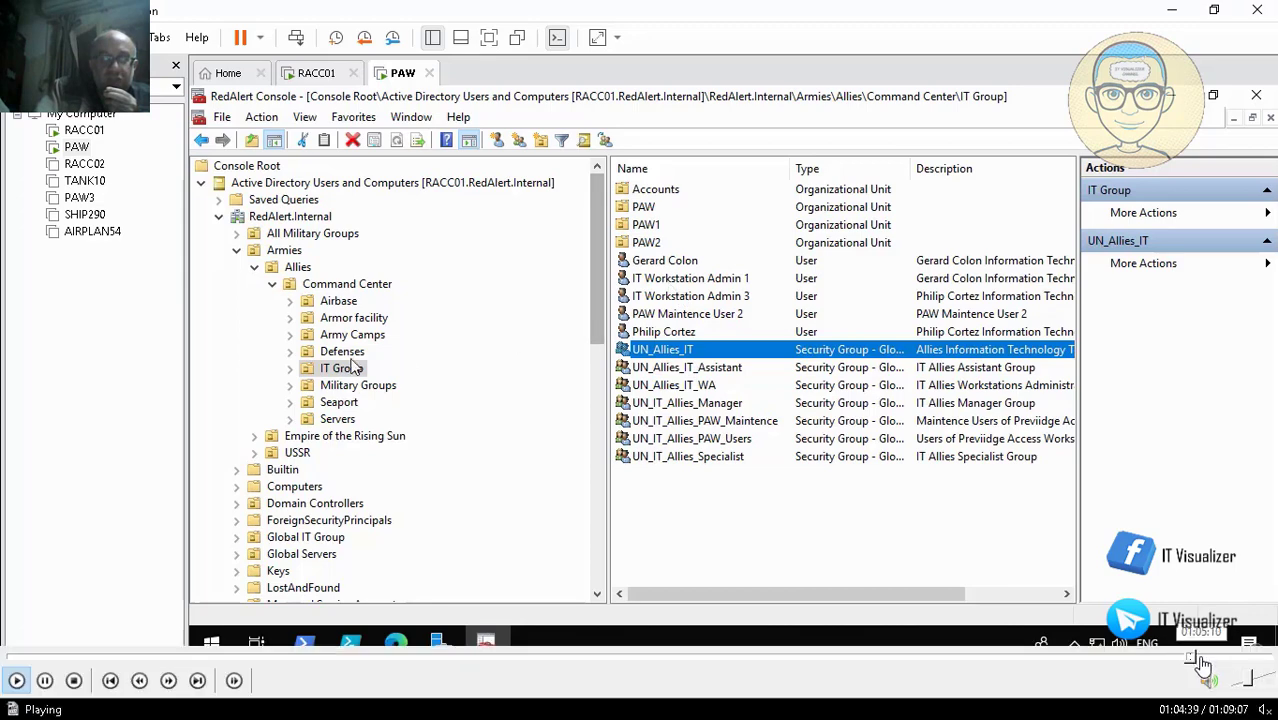
Scrub the seek bar past the password reset to the Notepad notes with the bTogglePrefsSync fix
click(1207, 657)
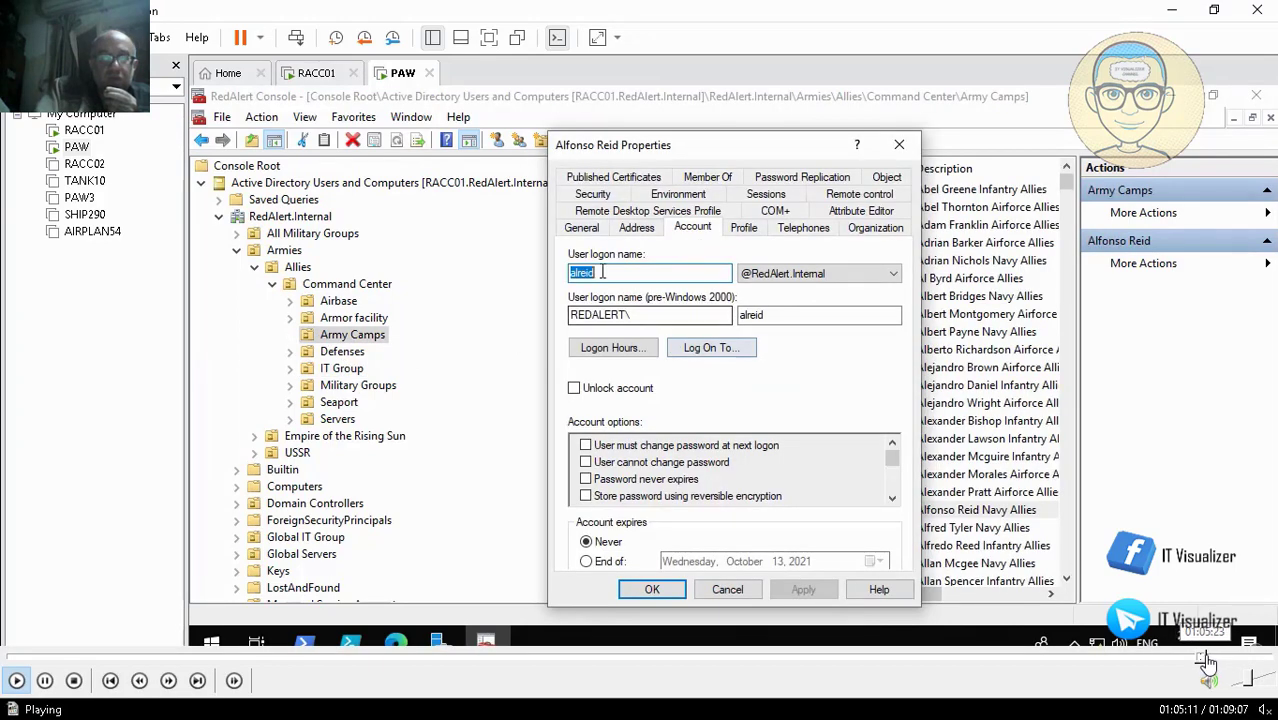
click(1210, 657)
click(1225, 660)
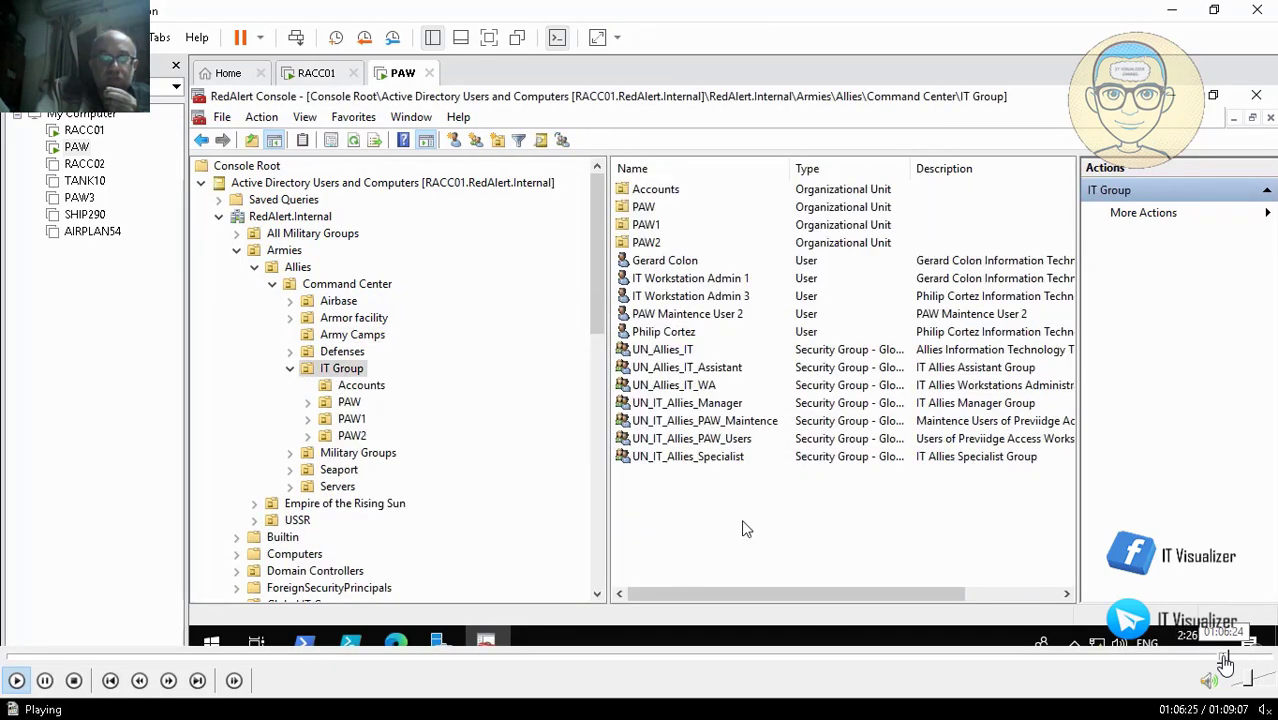
click(1232, 660)
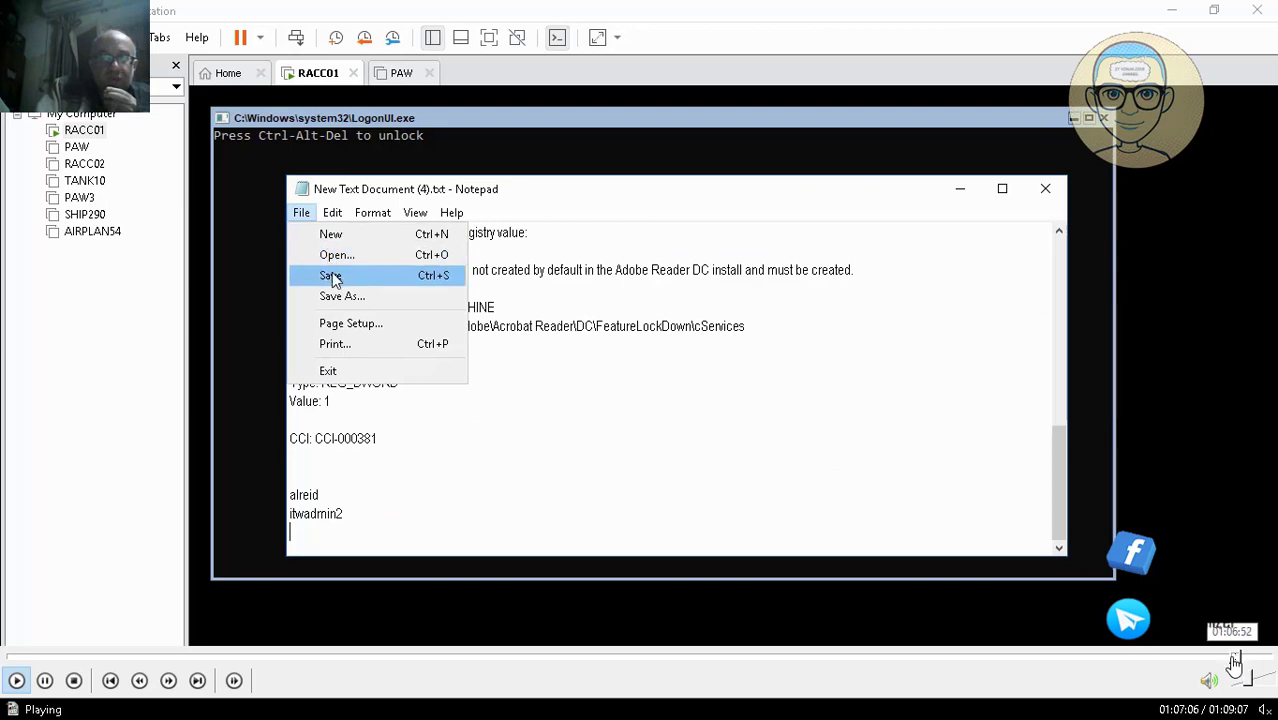
click(1233, 659)
click(1228, 659)
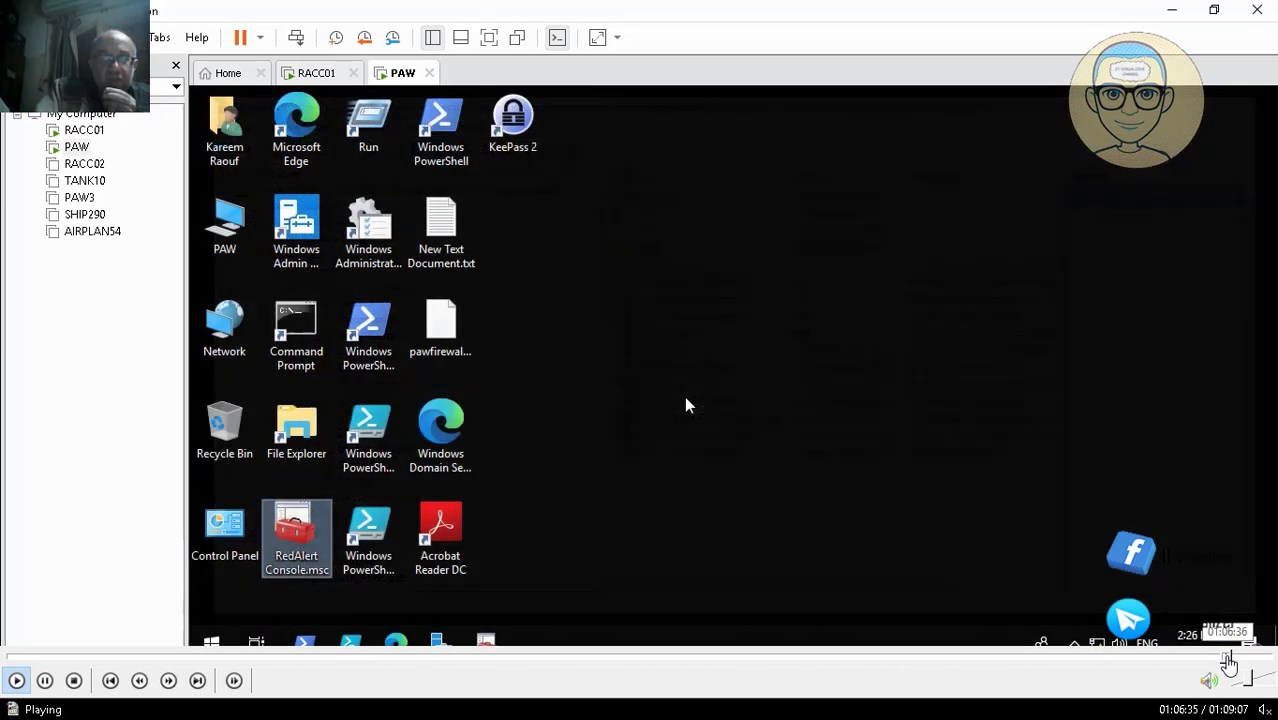
click(1221, 659)
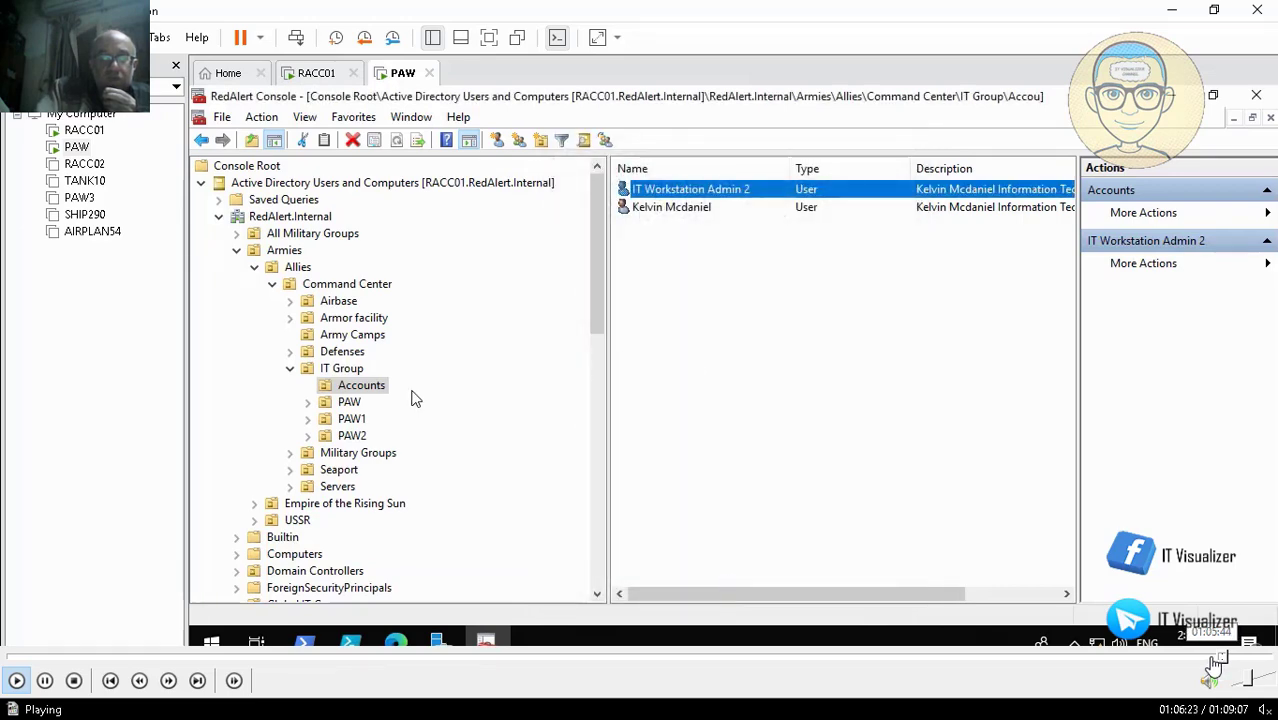
click(1213, 660)
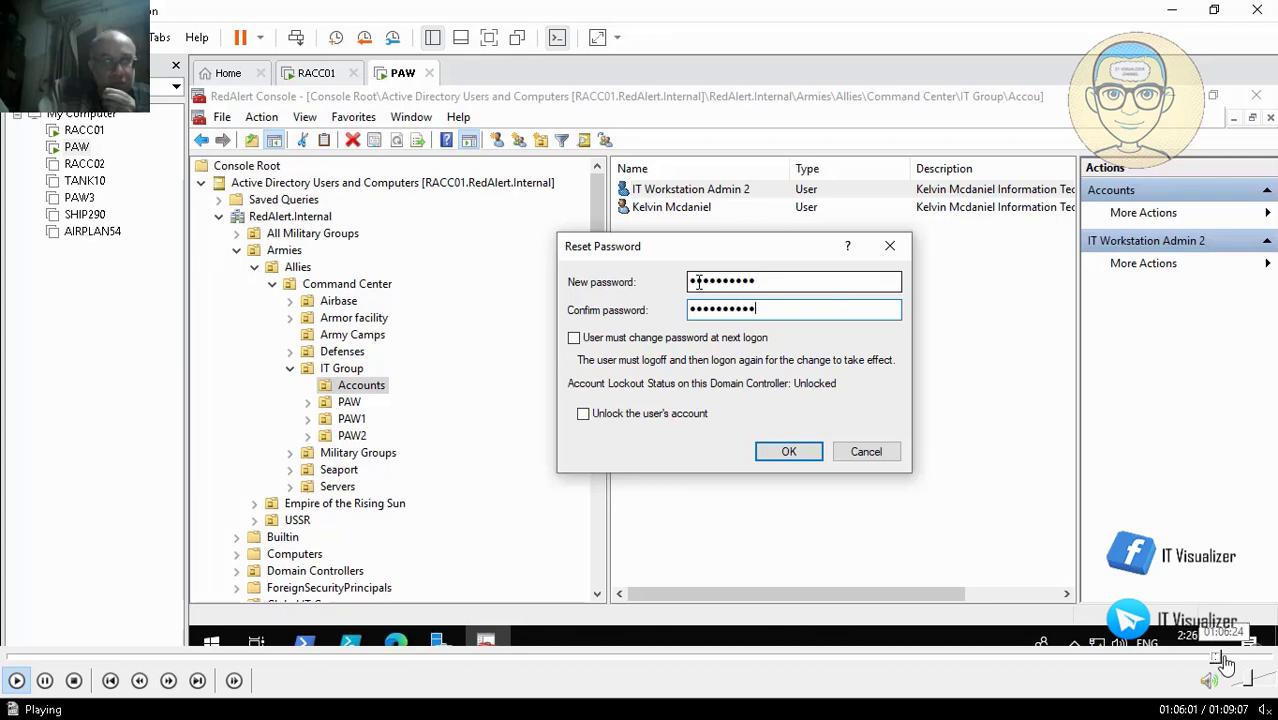
click(1223, 662)
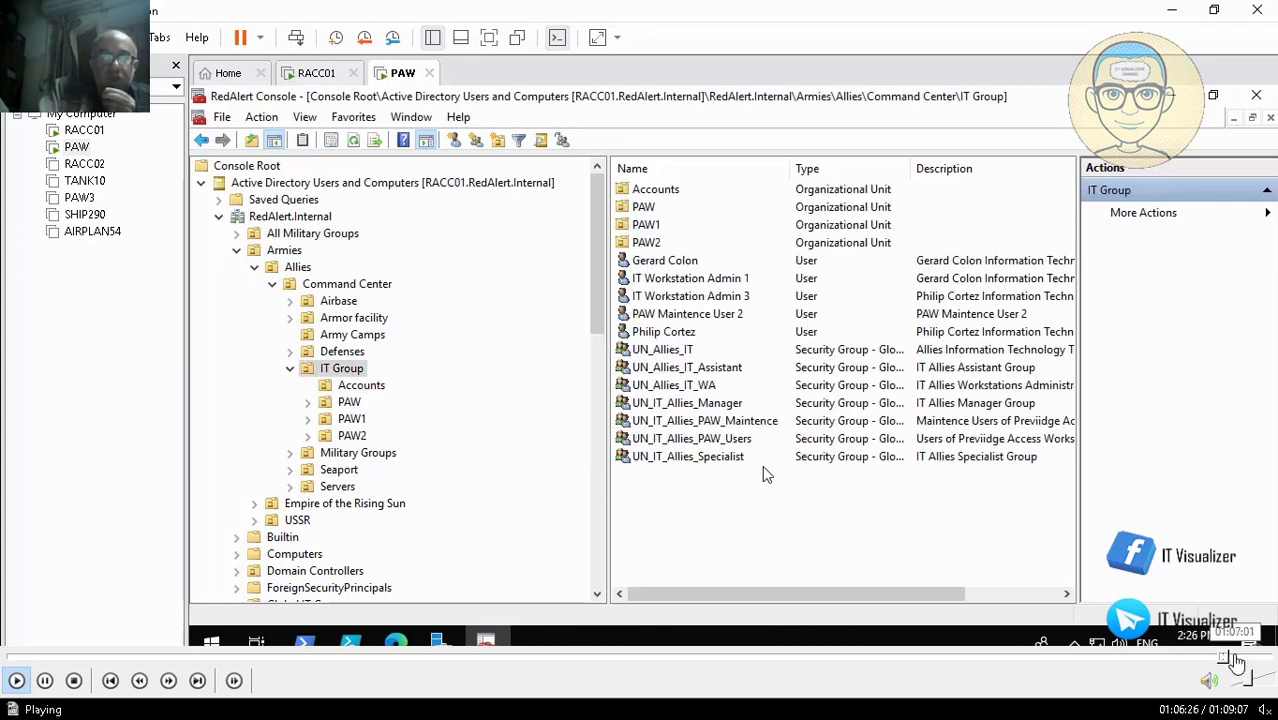
click(1236, 658)
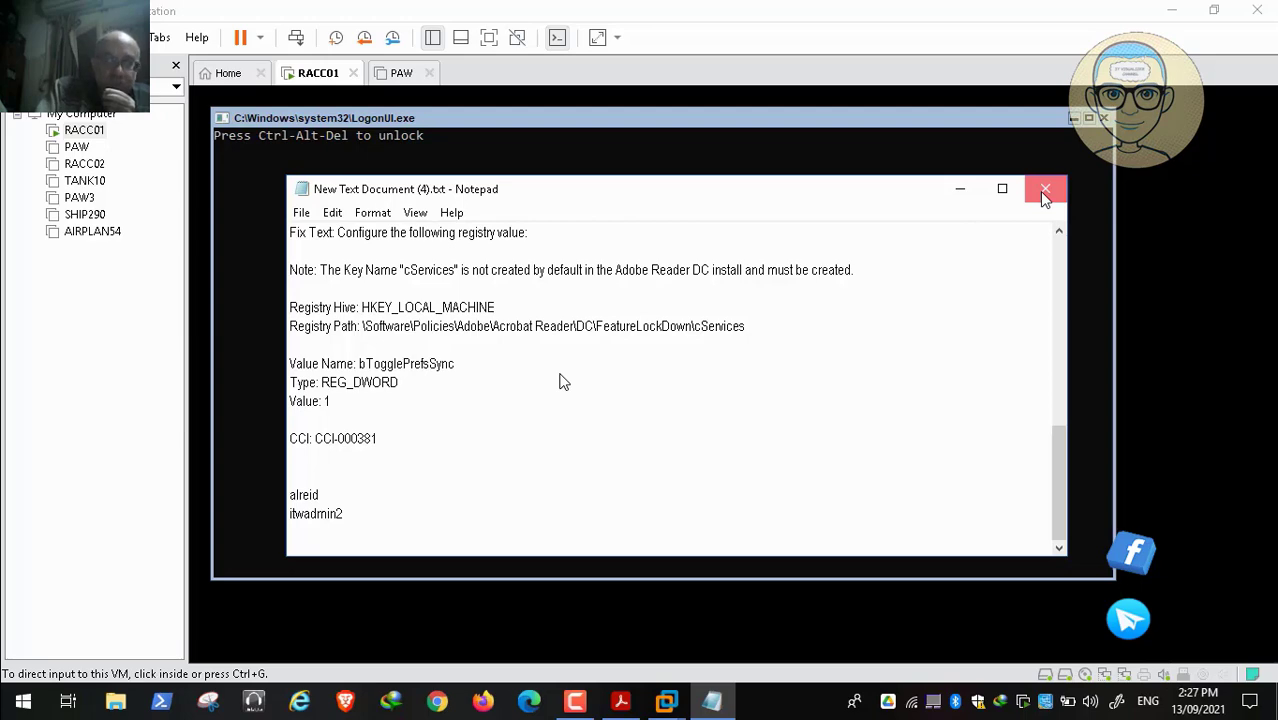
Skip ahead to the AppLocker PDF's Create AppLocker Meta Events page, page 49 of 51
key(space)
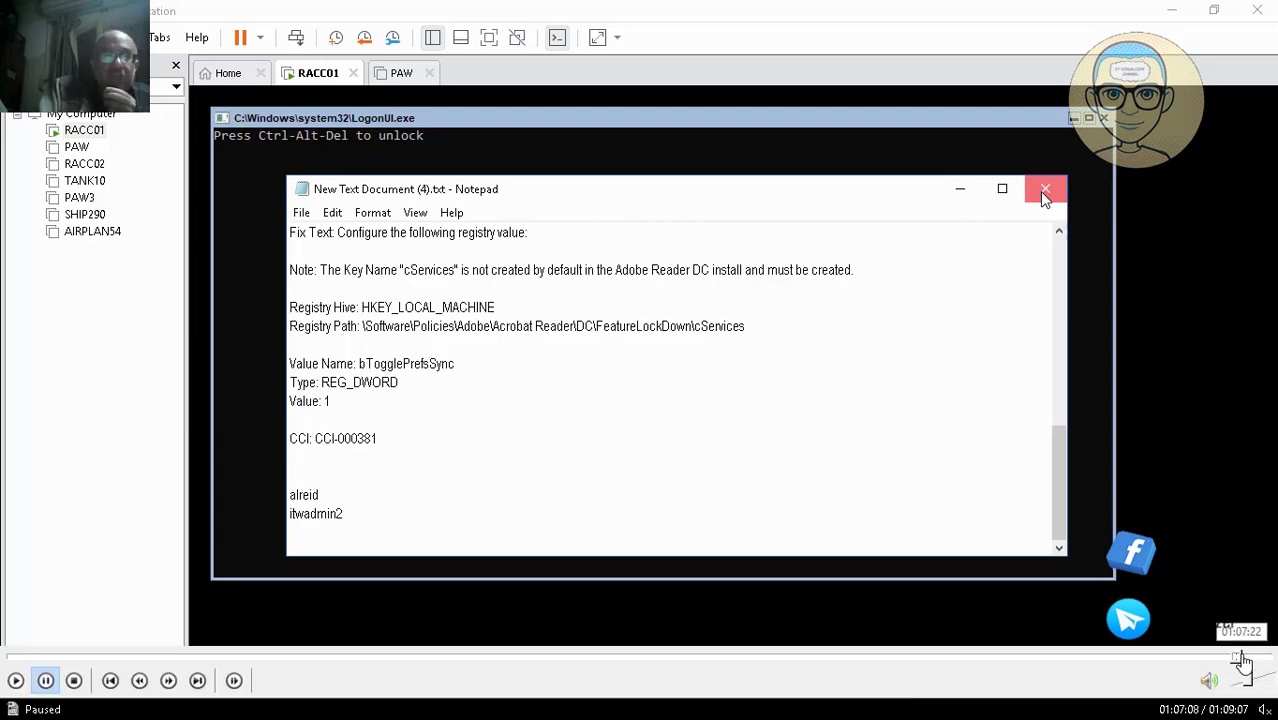
click(1246, 658)
key(space)
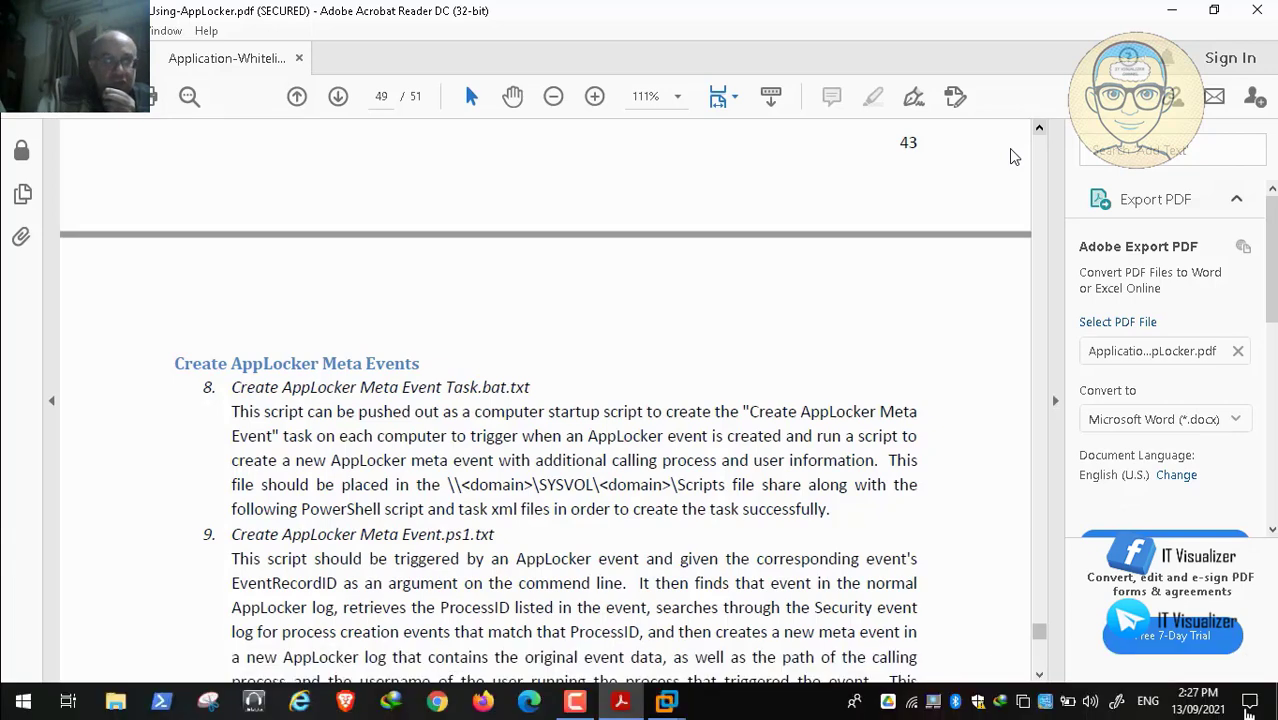
Seek to the end of Video37.mp4, leave full screen and close the player
click(1257, 657)
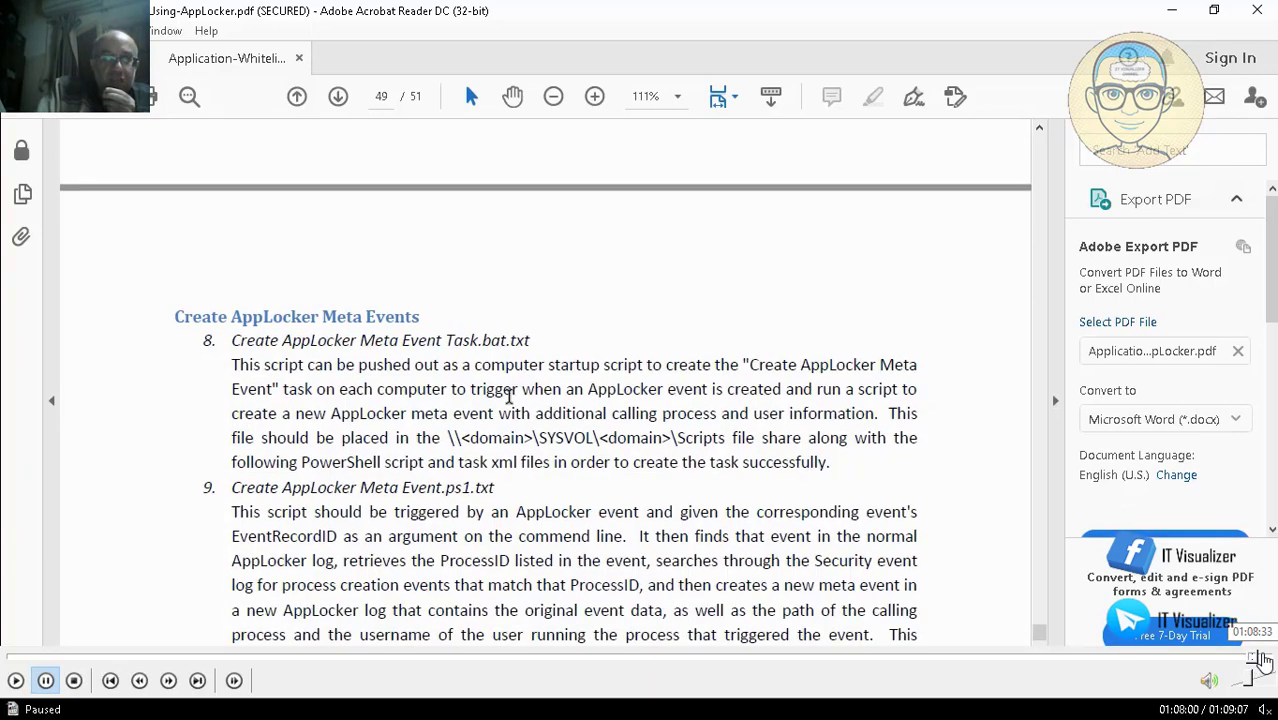
click(1261, 657)
click(1273, 657)
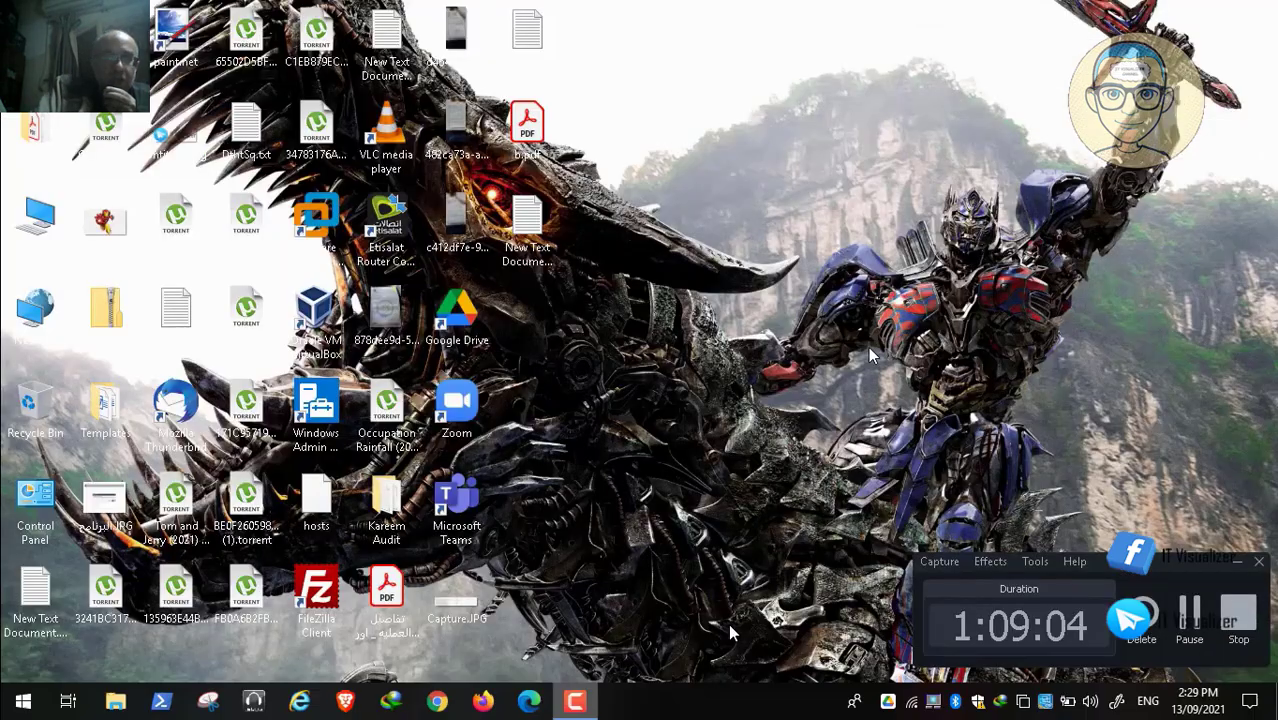
double_click(650, 323)
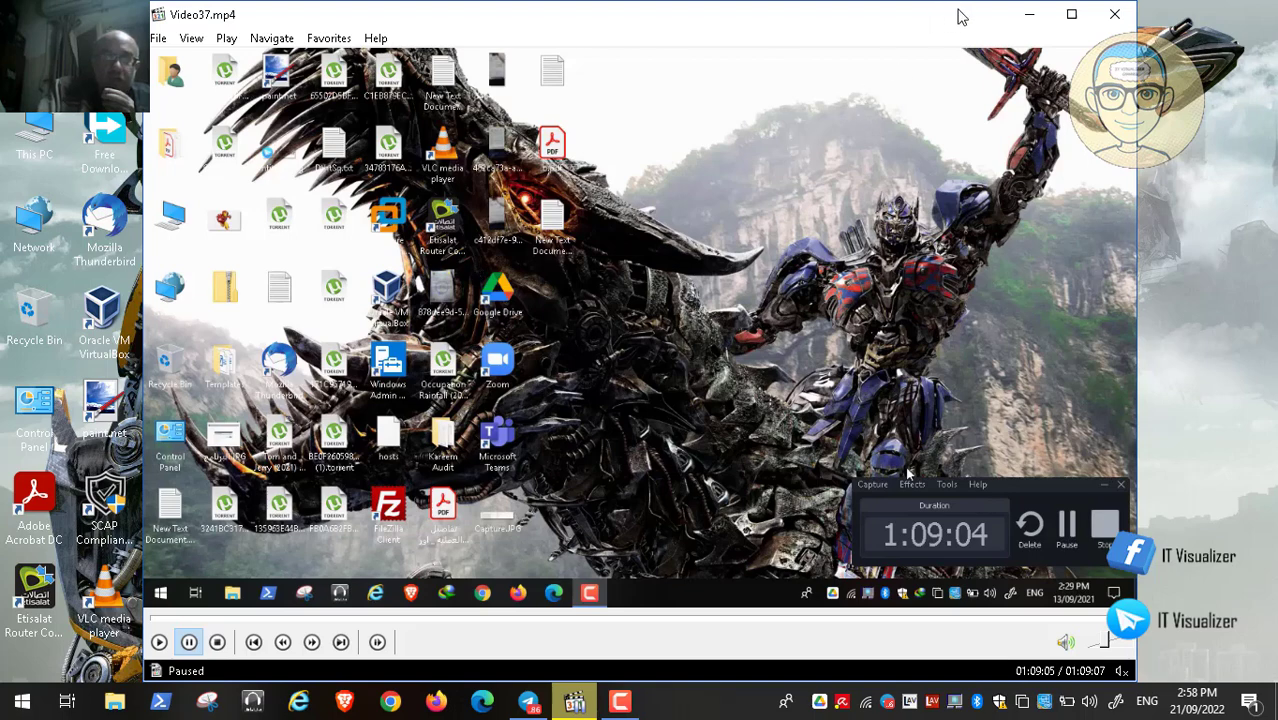
click(1118, 16)
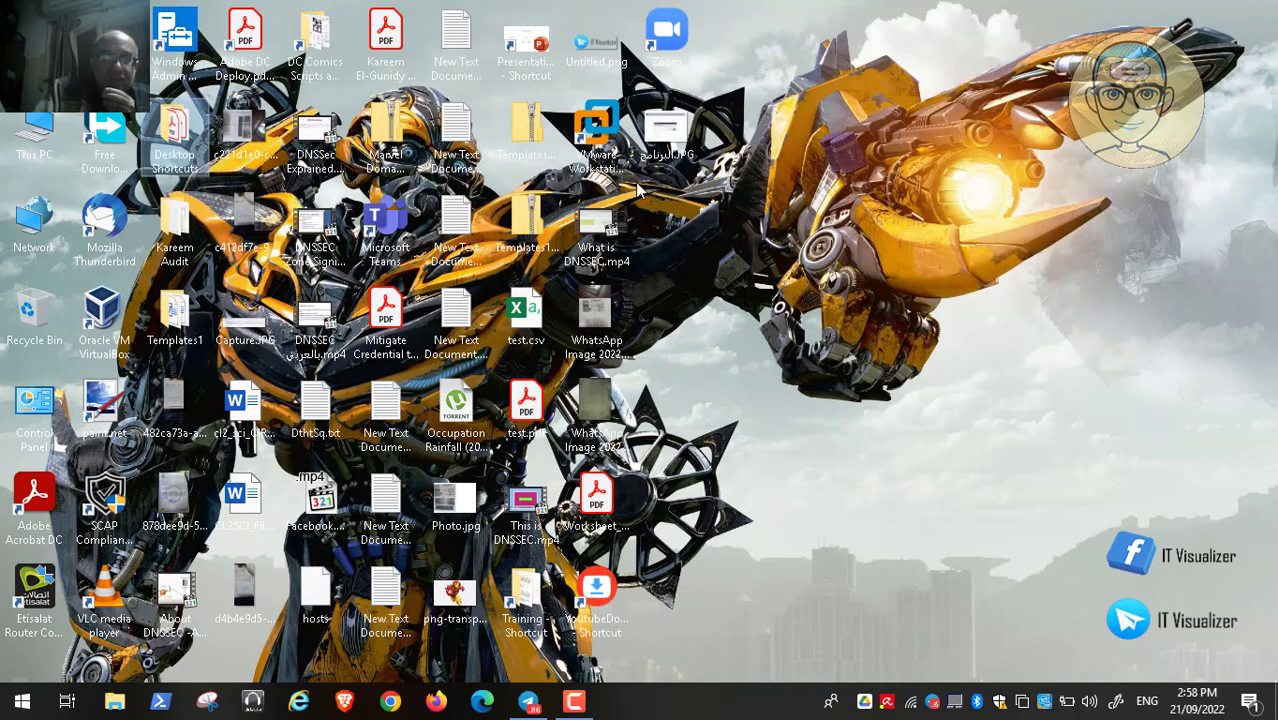